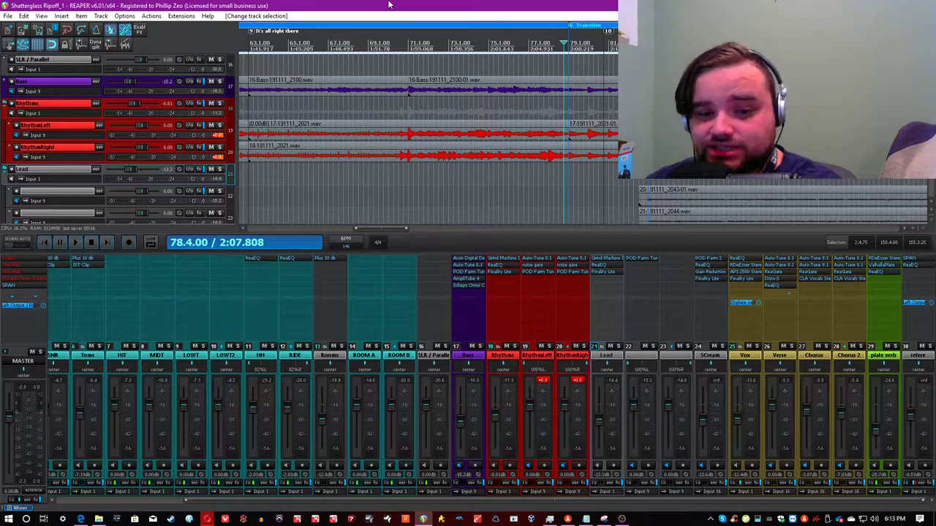
Step: Save the project and audition the full mix from bar 77 through the transition into the chorus
{"action": "left_click", "coordinate": [444, 355]}
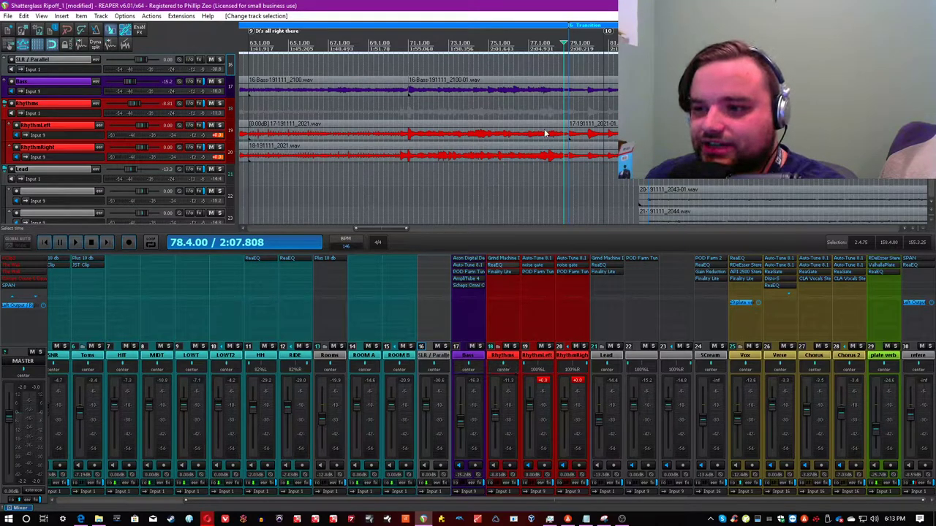
{"action": "key", "text": "ctrl+s"}
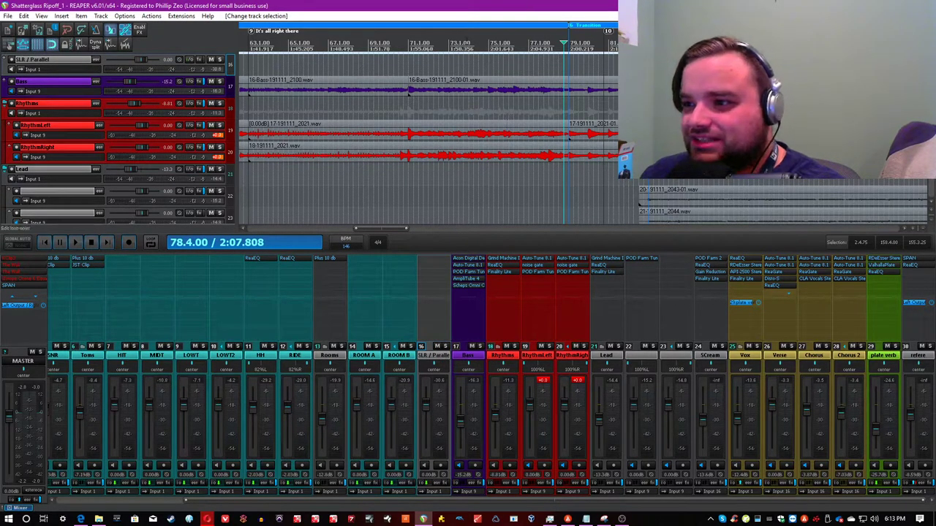
{"action": "left_click", "coordinate": [526, 49]}
{"action": "scroll", "coordinate": [530, 49], "scroll_direction": "up", "scroll_amount": 1}
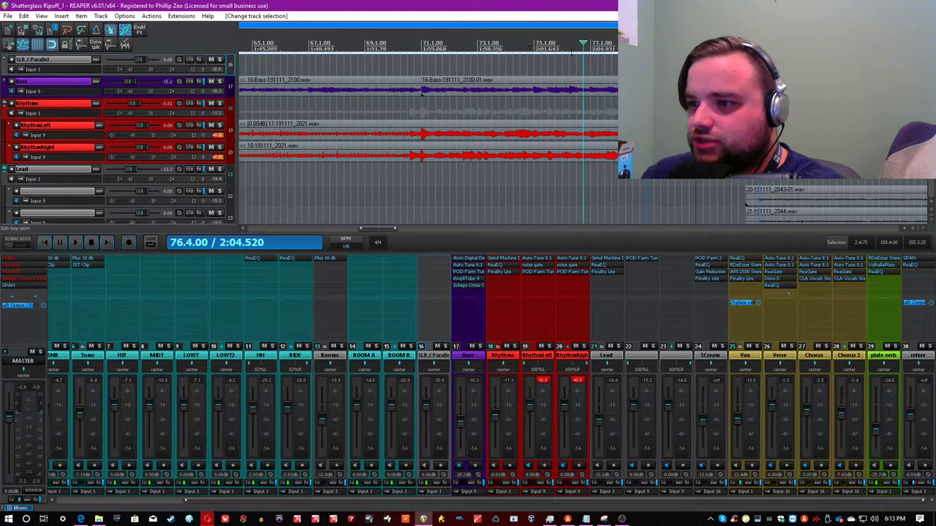
{"action": "scroll", "coordinate": [567, 53], "scroll_direction": "down", "scroll_amount": 2}
{"action": "scroll", "coordinate": [582, 45], "scroll_direction": "up", "scroll_amount": 2}
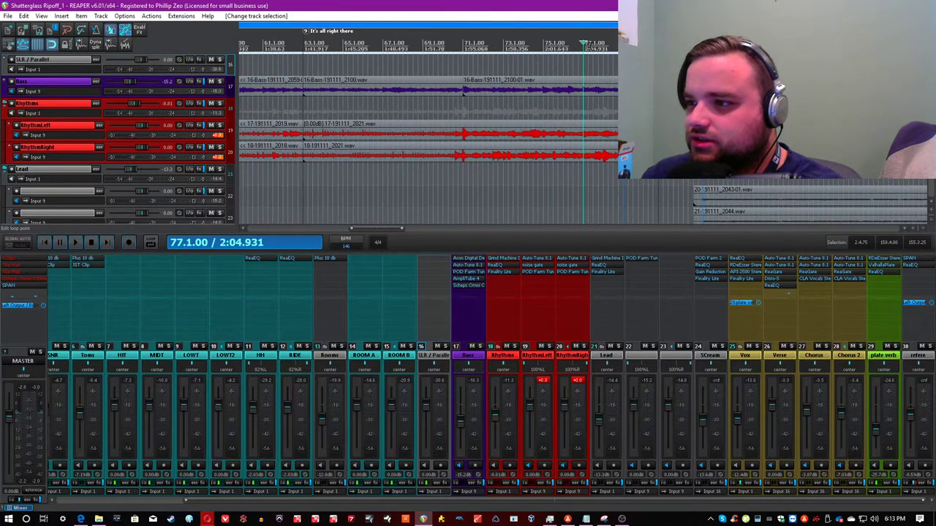
{"action": "key", "text": "space"}
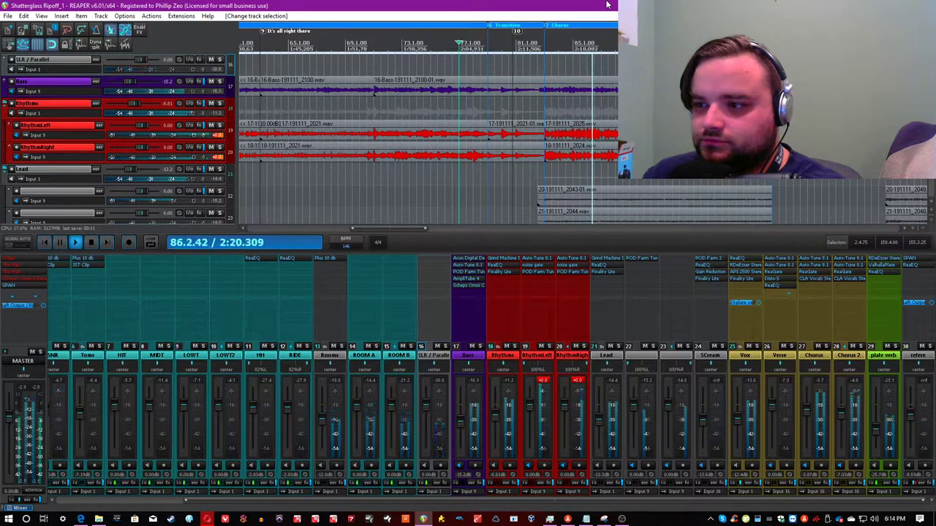
{"action": "key", "text": "space"}
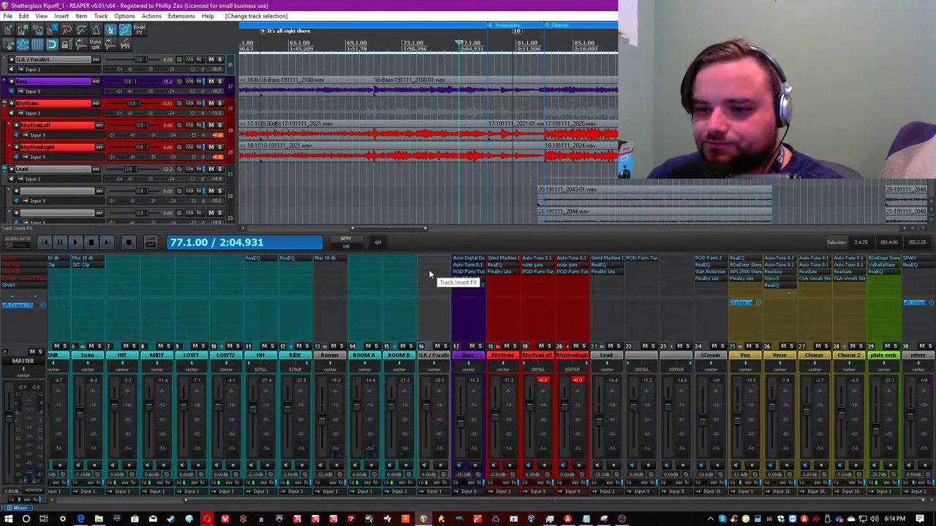
Step: Solo the SLR / Parallel track in the mixer and save the project
{"action": "left_click_drag", "start_coordinate": [354, 502], "coordinate": [149, 481]}
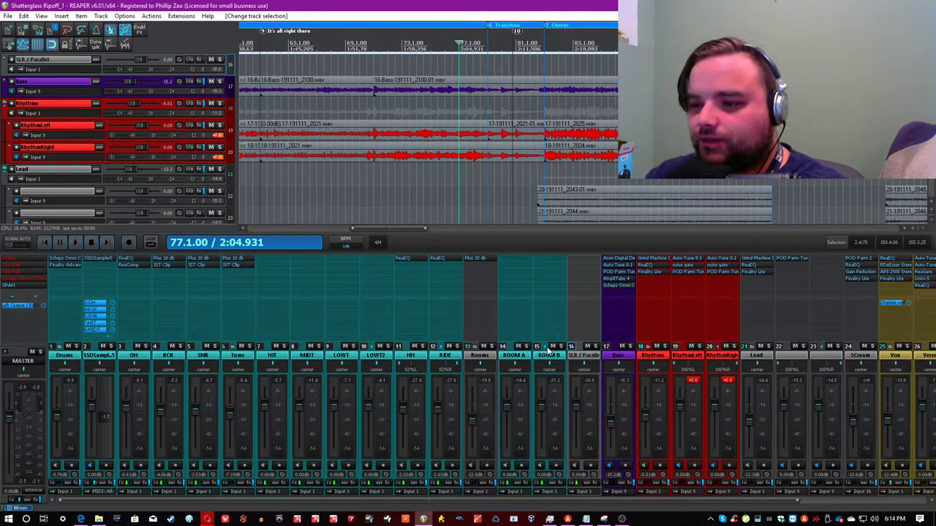
{"action": "left_click", "coordinate": [595, 347]}
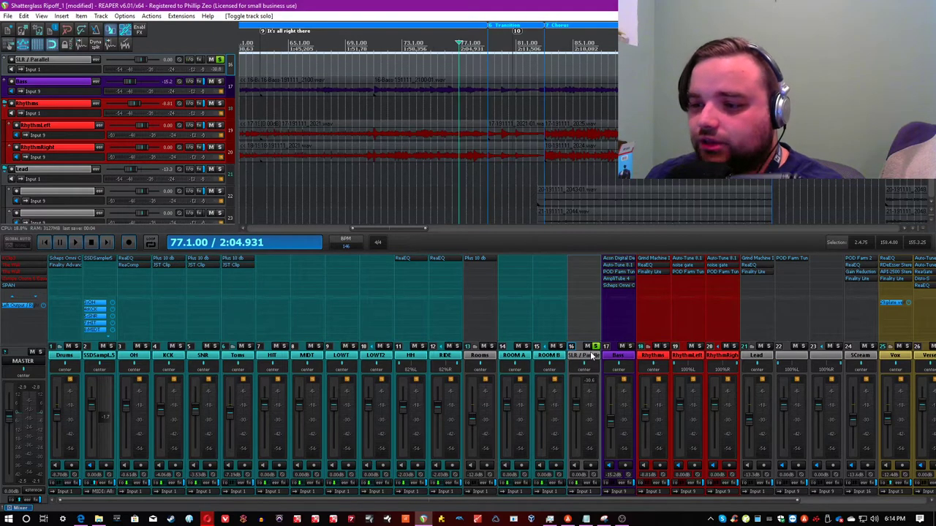
{"action": "key", "text": "ctrl+s"}
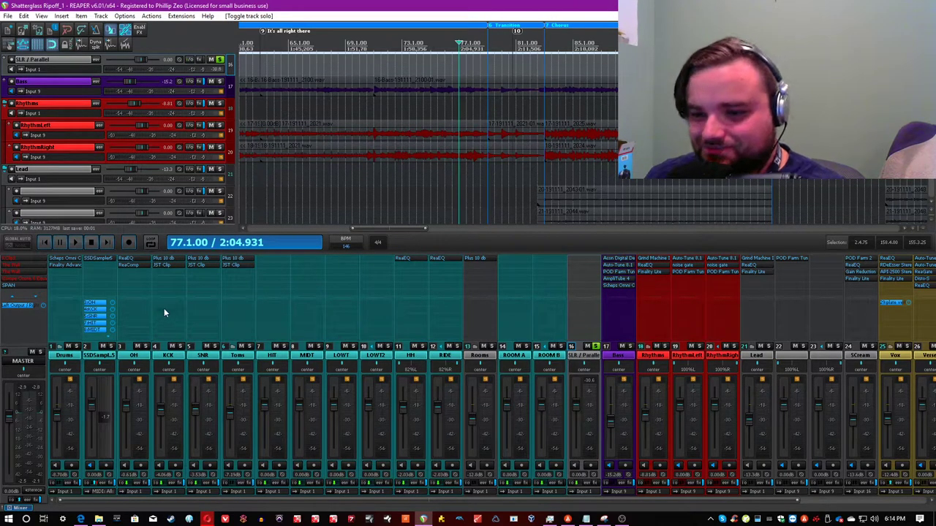
Step: Create sends from the KCK, SNR and Toms tracks to the SLR / Parallel track
{"action": "left_click_drag", "start_coordinate": [571, 307], "coordinate": [585, 309]}
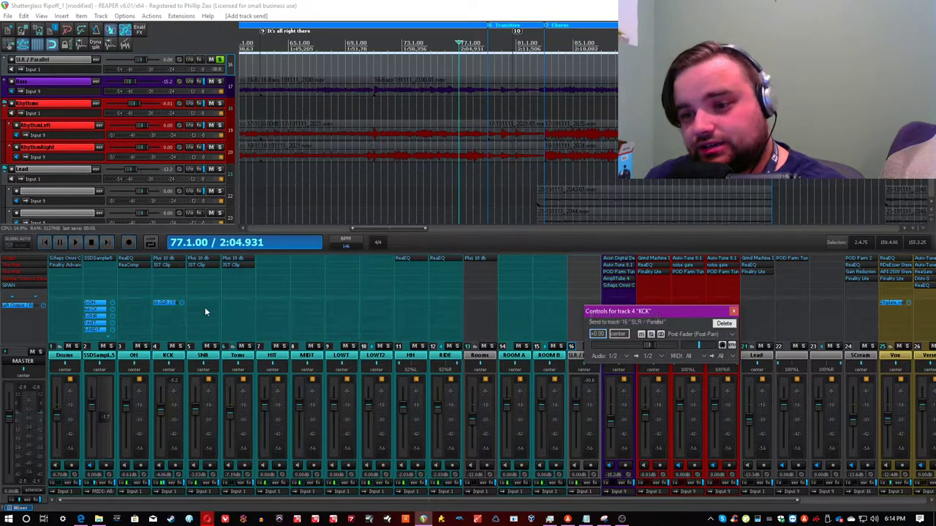
{"action": "left_click_drag", "start_coordinate": [205, 310], "coordinate": [521, 305]}
{"action": "left_click_drag", "start_coordinate": [580, 305], "coordinate": [580, 306]}
{"action": "left_click_drag", "start_coordinate": [236, 309], "coordinate": [589, 307]}
Step: Set the Toms, KCK and SNR sends into SLR / Parallel to Pre-Fader (Post-FX) and save the project
{"action": "left_click", "coordinate": [679, 416]}
{"action": "left_click", "coordinate": [690, 438]}
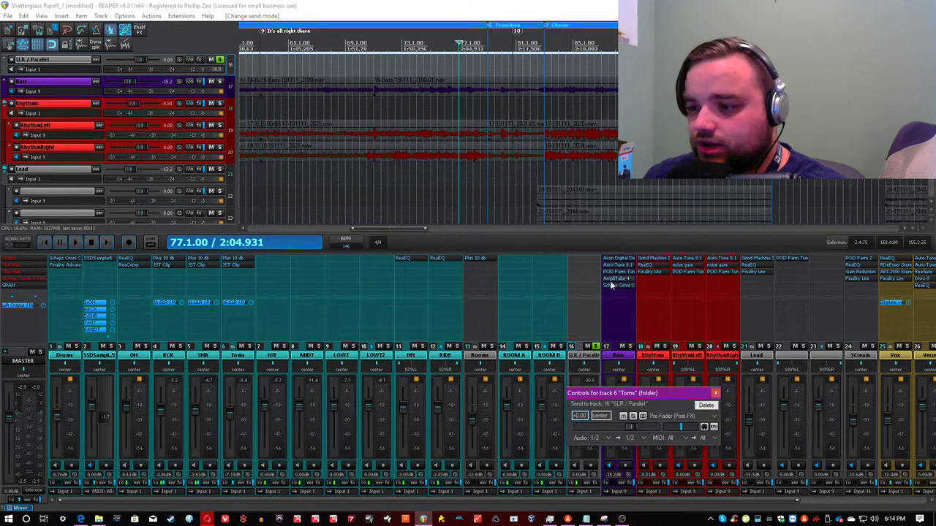
{"action": "left_click", "coordinate": [716, 394]}
{"action": "left_click", "coordinate": [573, 307]}
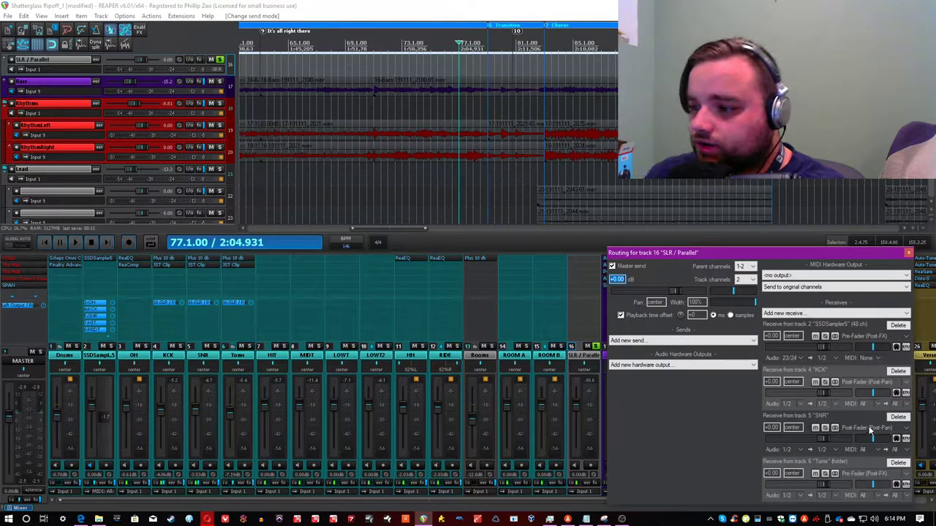
{"action": "left_click", "coordinate": [876, 382]}
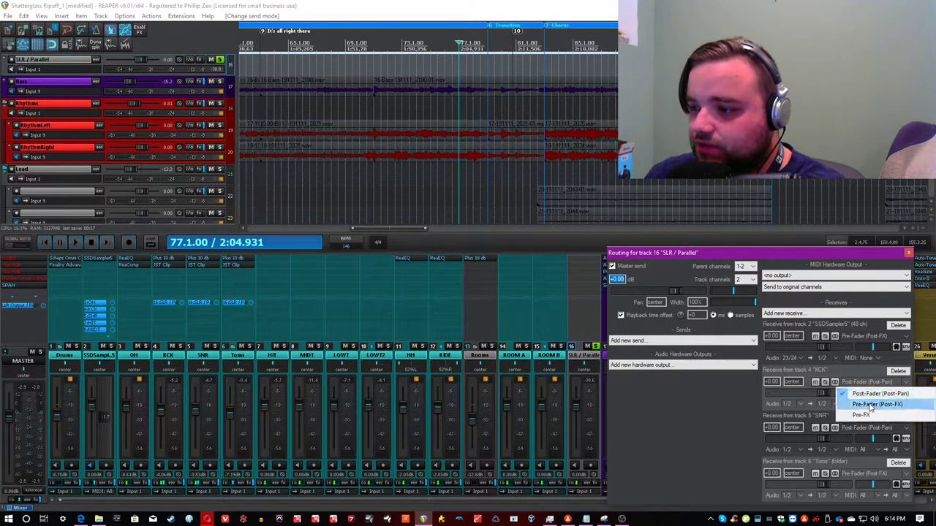
{"action": "left_click", "coordinate": [868, 403]}
{"action": "left_click", "coordinate": [870, 473]}
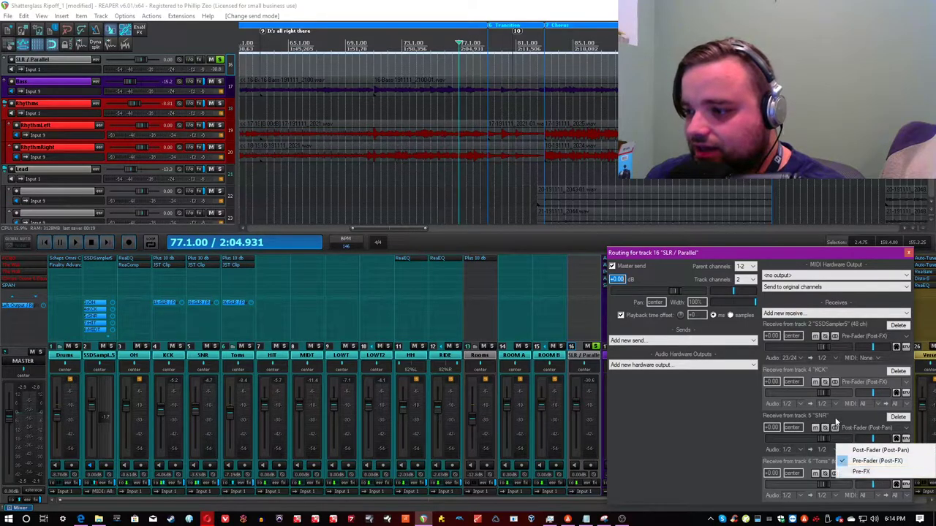
{"action": "left_click", "coordinate": [834, 418]}
{"action": "left_click", "coordinate": [865, 428]}
{"action": "left_click", "coordinate": [873, 450]}
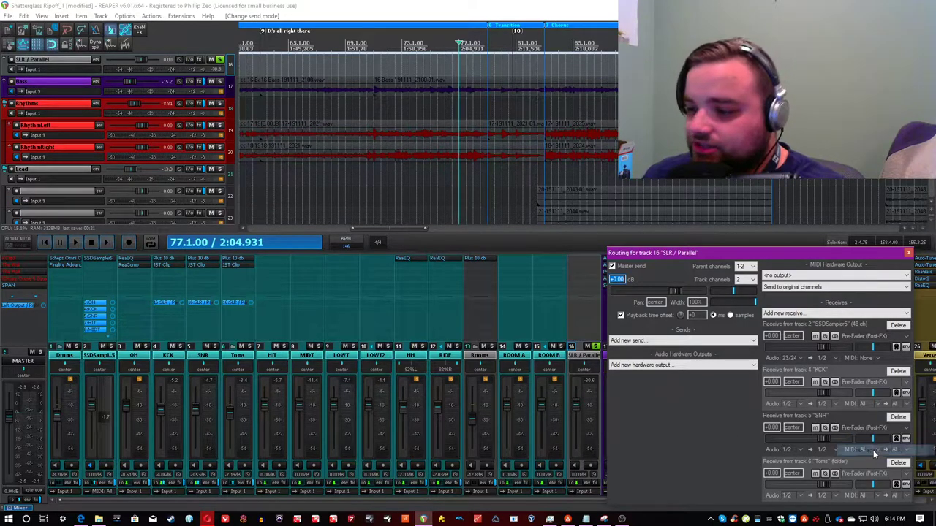
{"action": "left_click", "coordinate": [909, 252]}
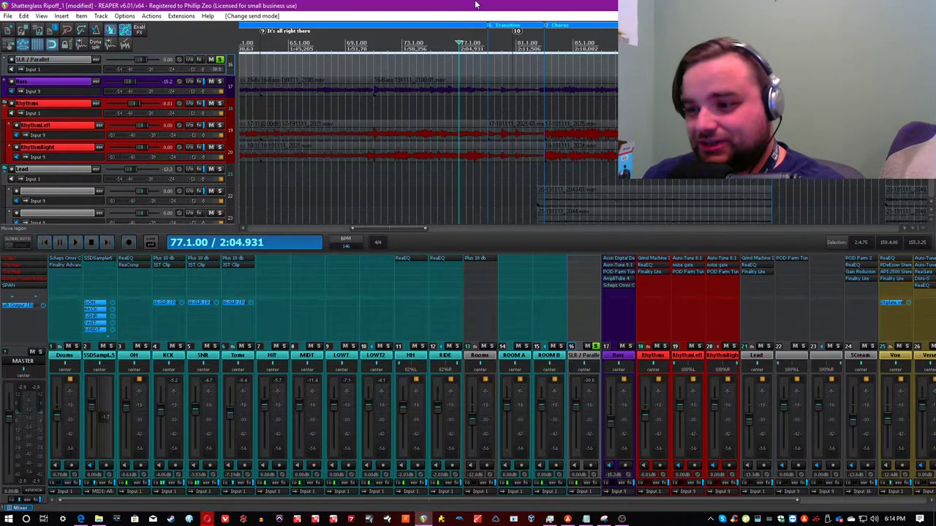
{"action": "key", "text": "ctrl+s"}
Step: Lower the SLR / Parallel volume to about -17.8 dB and set its receive from Toms to Pre-FX
{"action": "left_click_drag", "start_coordinate": [578, 407], "coordinate": [577, 430]}
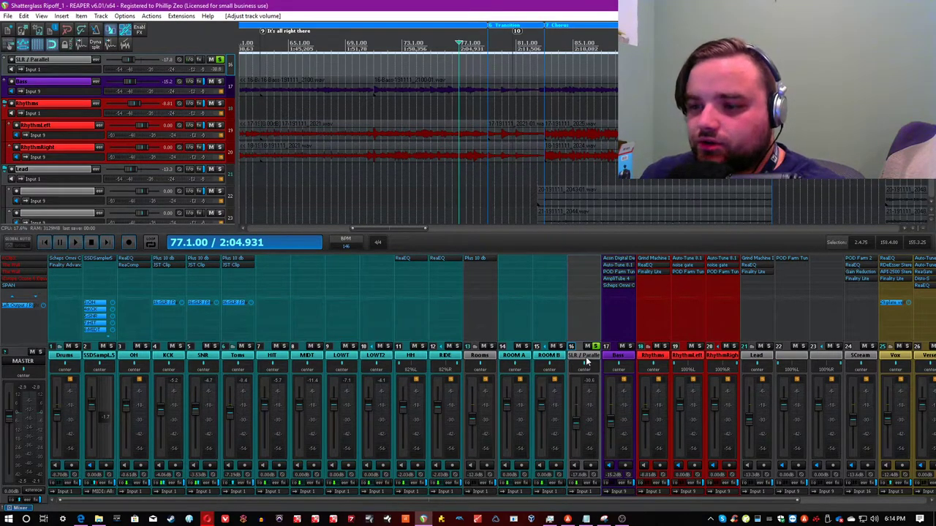
{"action": "left_click", "coordinate": [581, 312]}
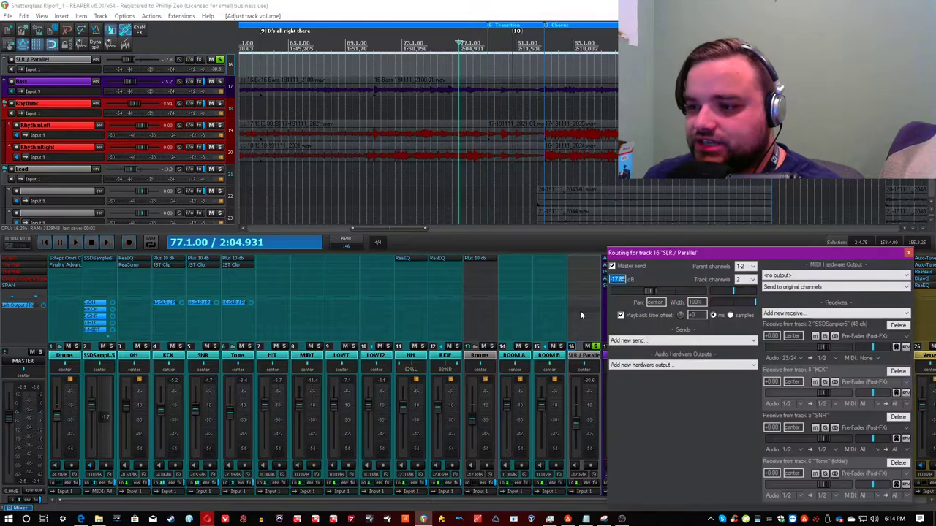
{"action": "left_click_drag", "start_coordinate": [711, 256], "coordinate": [280, 220]}
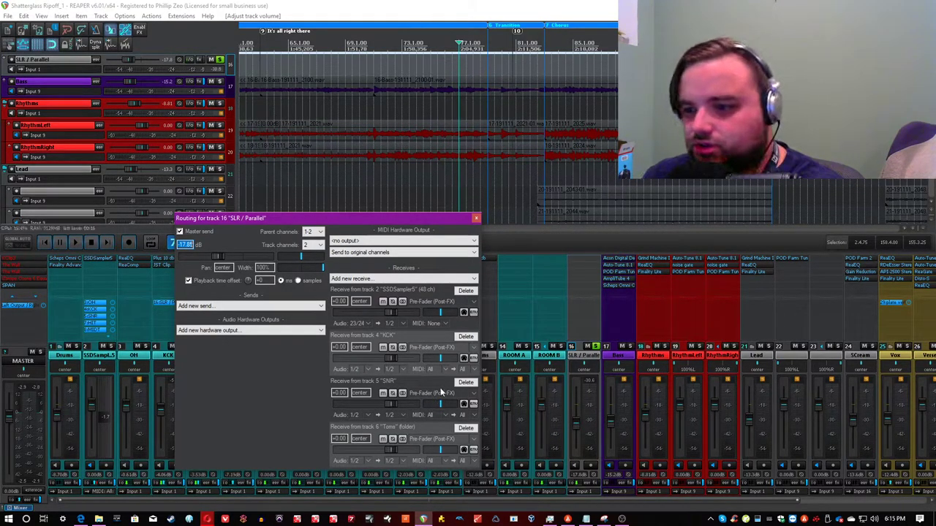
{"action": "left_click", "coordinate": [448, 439]}
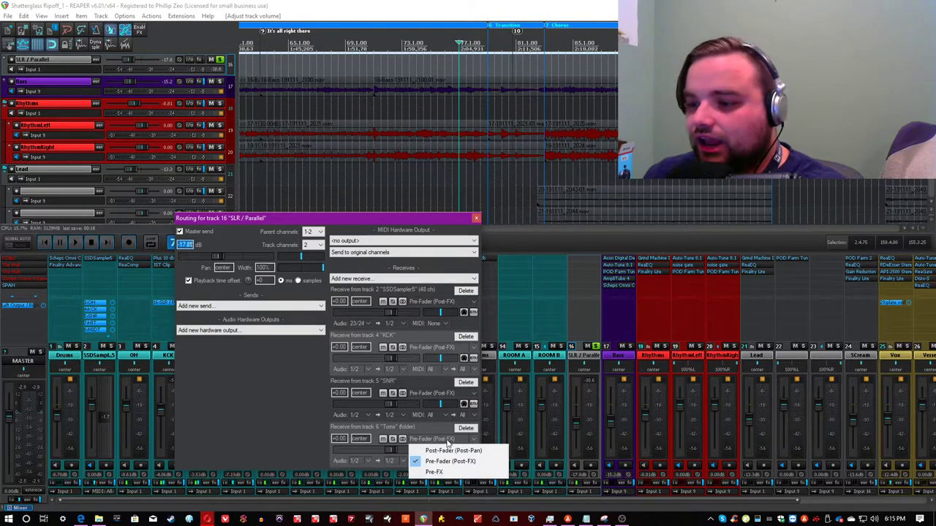
{"action": "left_click", "coordinate": [434, 472]}
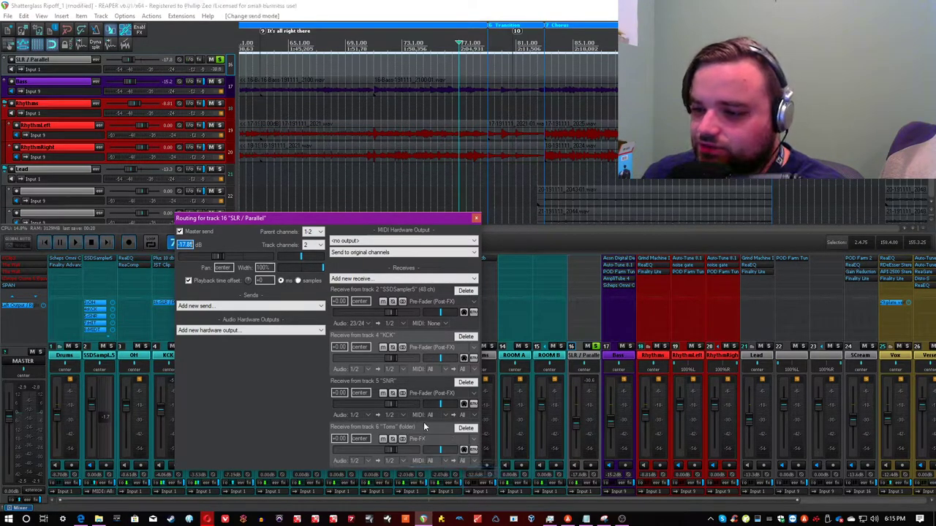
{"action": "left_click", "coordinate": [476, 218]}
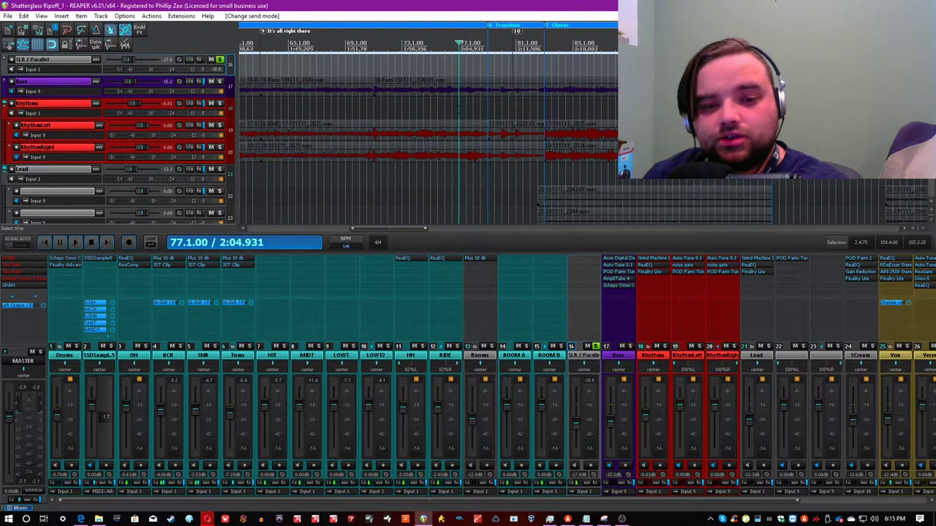
Step: Play the soloed SLR / Parallel track from 74.3.00 and reset its volume to 0.00 dB
{"action": "left_click", "coordinate": [333, 43]}
{"action": "left_click", "coordinate": [425, 45]}
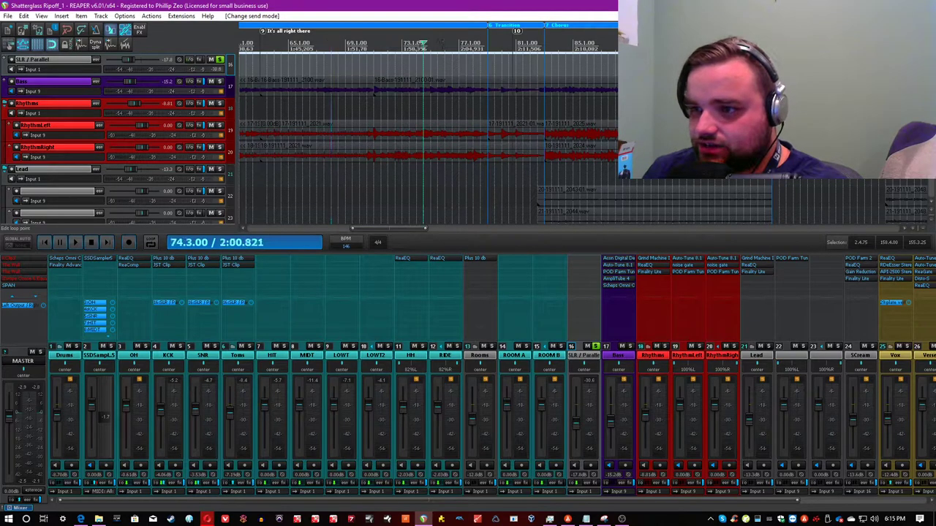
{"action": "scroll", "coordinate": [424, 46], "scroll_direction": "up", "scroll_amount": 3}
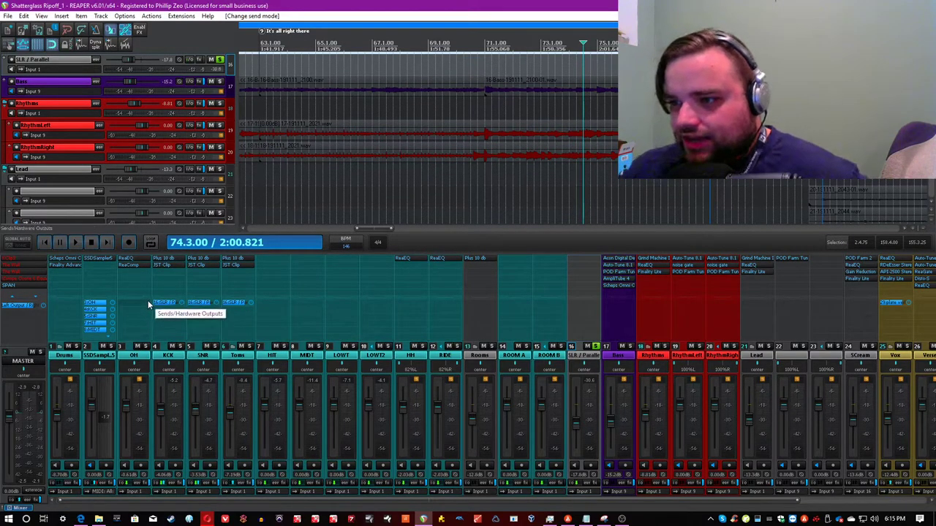
{"action": "key", "text": "space"}
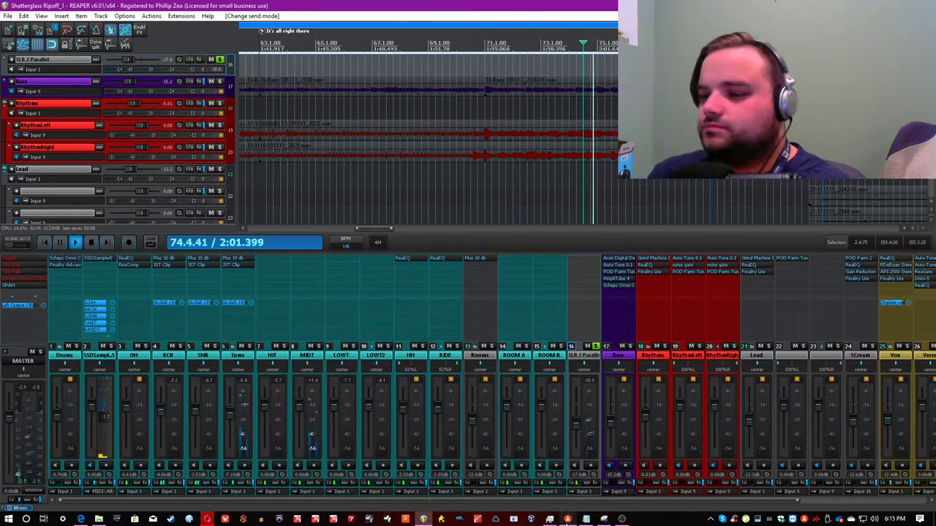
{"action": "double_click", "coordinate": [577, 428]}
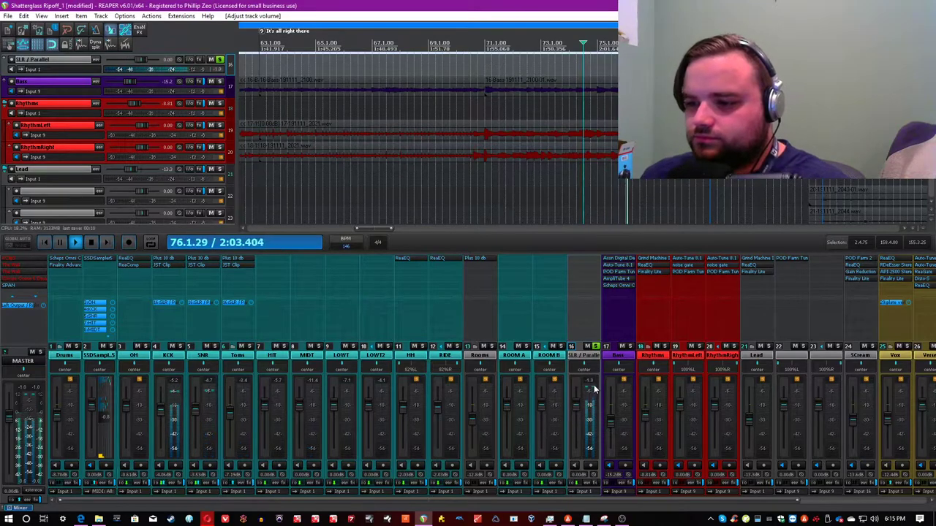
Step: Find the PM-Clarisonix (Plug and Mix) effect among all plugins and add it to the SLR / Parallel track
{"action": "left_click", "coordinate": [590, 264]}
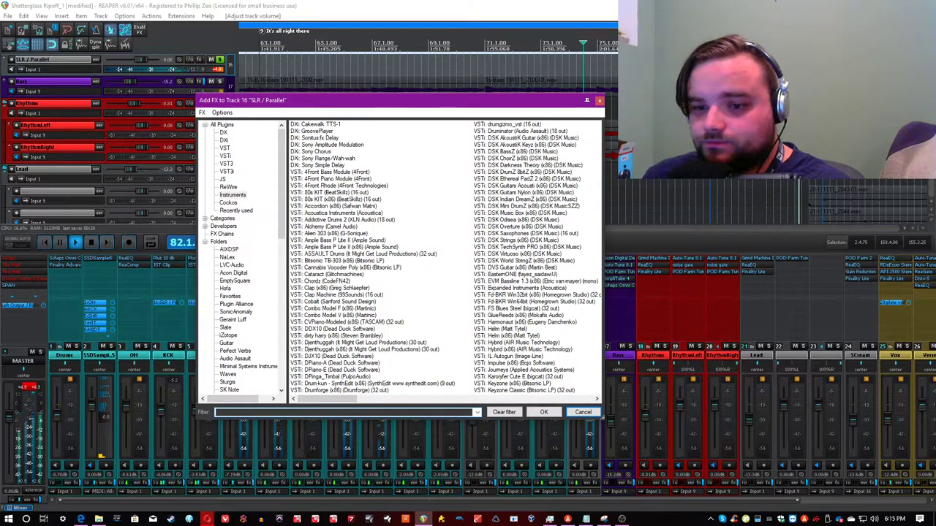
{"action": "left_click", "coordinate": [38, 387]}
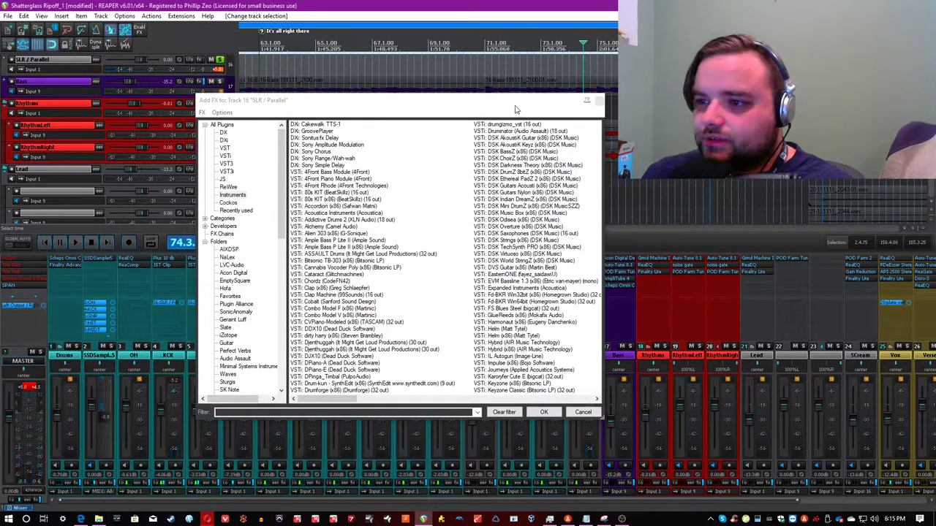
{"action": "left_click_drag", "start_coordinate": [516, 101], "coordinate": [618, 100]}
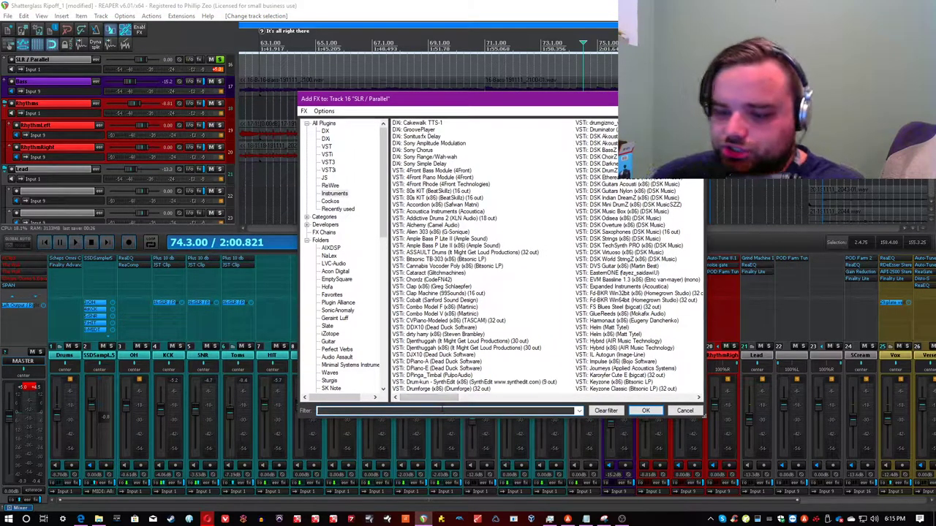
{"action": "type", "text": "clari"}
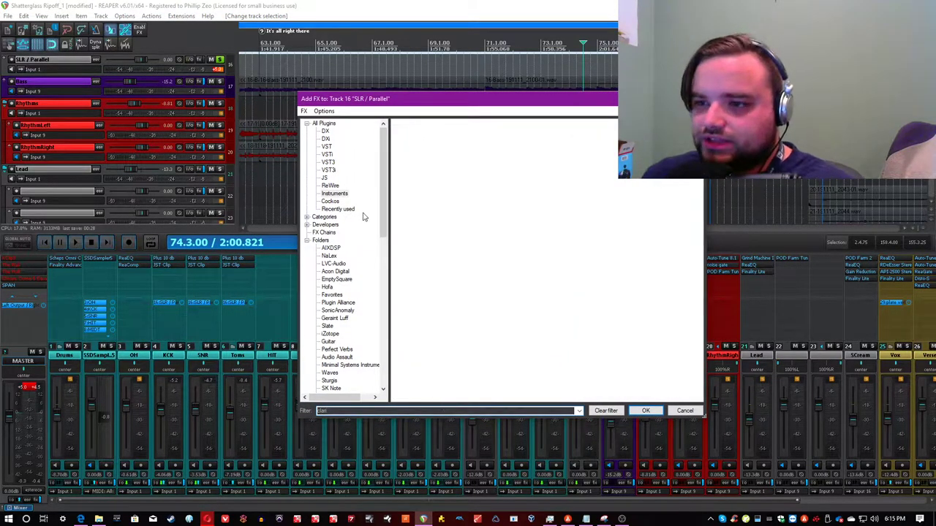
{"action": "left_click", "coordinate": [331, 124]}
{"action": "left_click", "coordinate": [430, 124]}
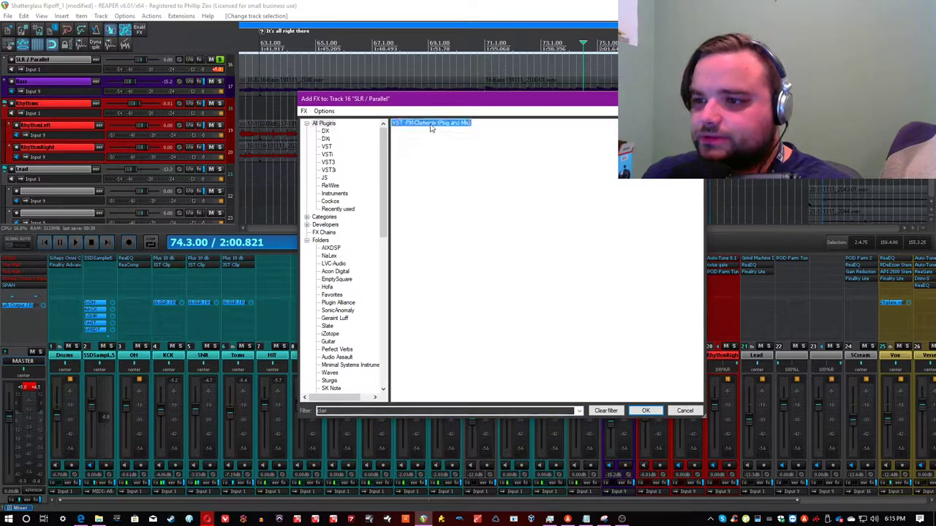
{"action": "key", "text": "Return"}
{"action": "left_click_drag", "start_coordinate": [146, 24], "coordinate": [310, 55]}
{"action": "left_click_drag", "start_coordinate": [374, 57], "coordinate": [402, 49]}
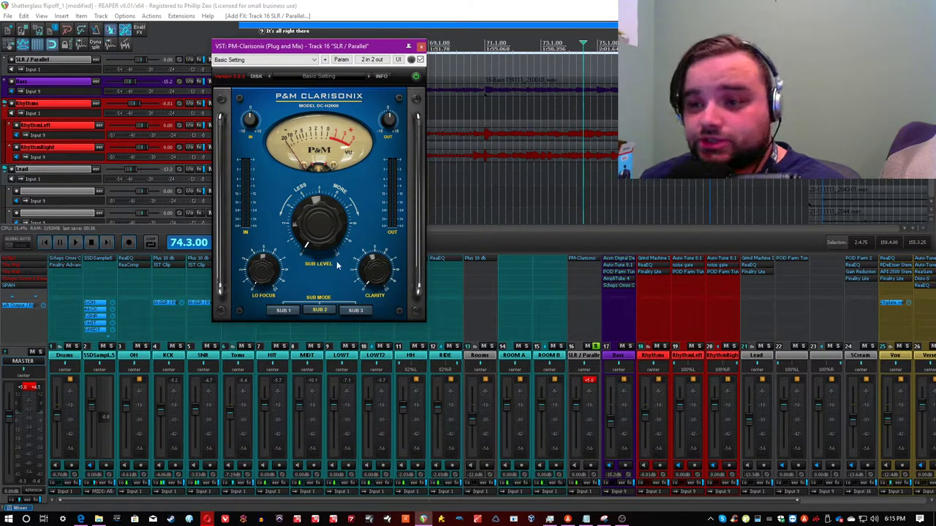
Step: Play the parallel track from 74.3.00 and audition the Clarisonix Clarity at about 4.45 before returning it to its minimum
{"action": "left_click_drag", "start_coordinate": [327, 249], "coordinate": [350, 229]}
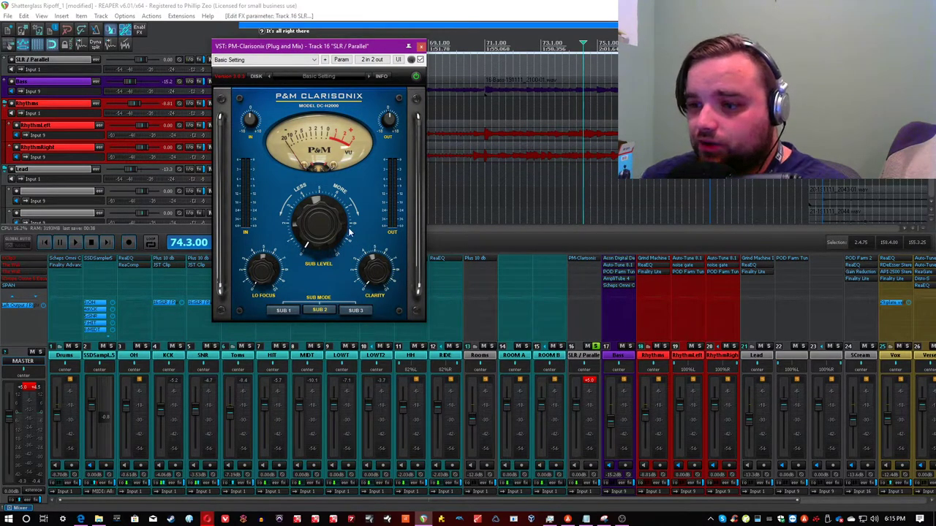
{"action": "left_click", "coordinate": [356, 4]}
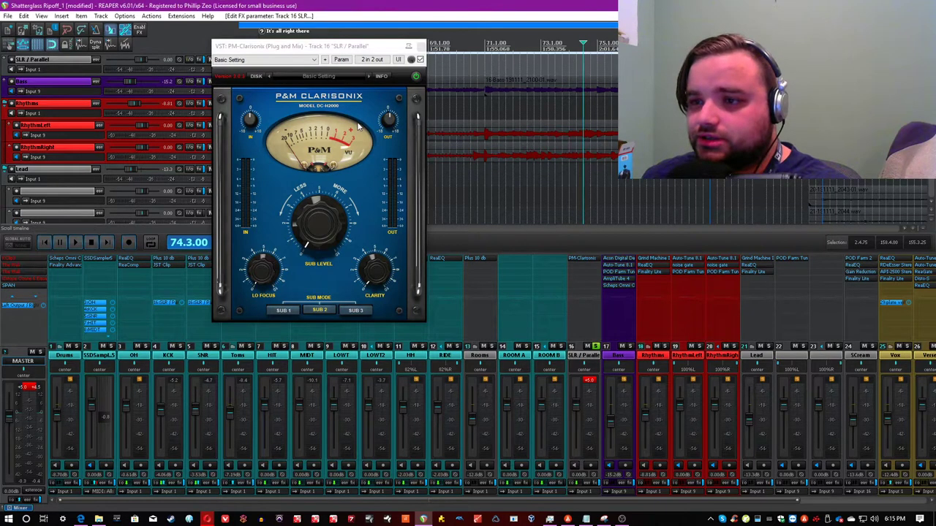
{"action": "key", "text": "space"}
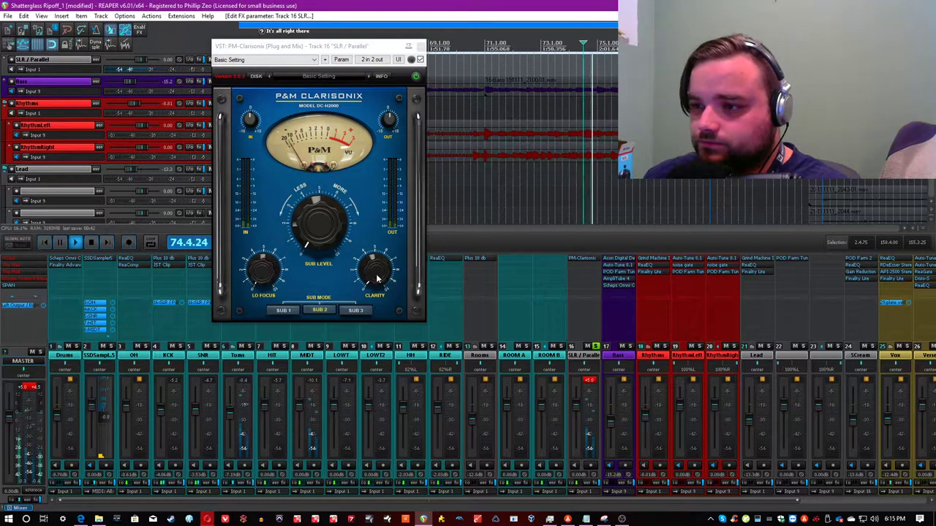
{"action": "left_click", "coordinate": [376, 274]}
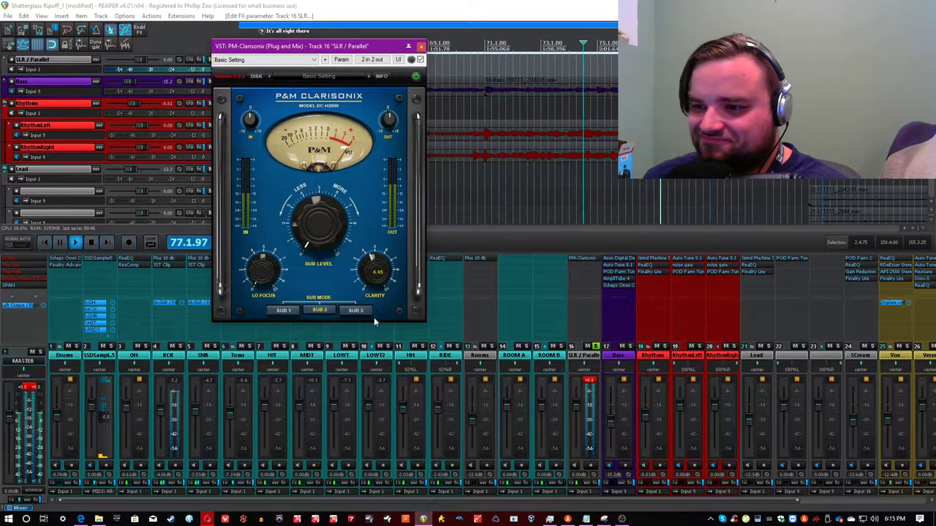
{"action": "left_click", "coordinate": [375, 4]}
{"action": "key", "text": "space"}
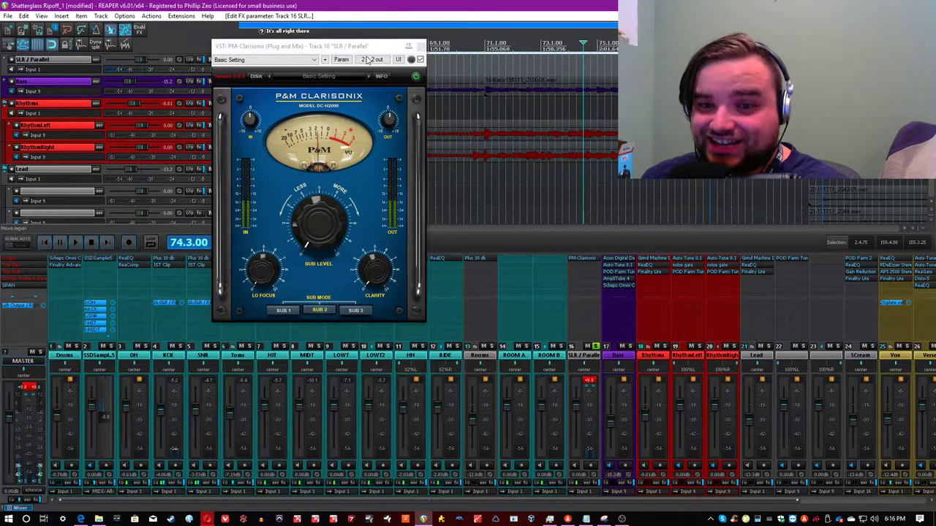
Step: Audition the Clarisonix Sub Level at about 9.5 during playback, return it to minimum and stop
{"action": "left_click", "coordinate": [319, 236]}
{"action": "key", "text": "space"}
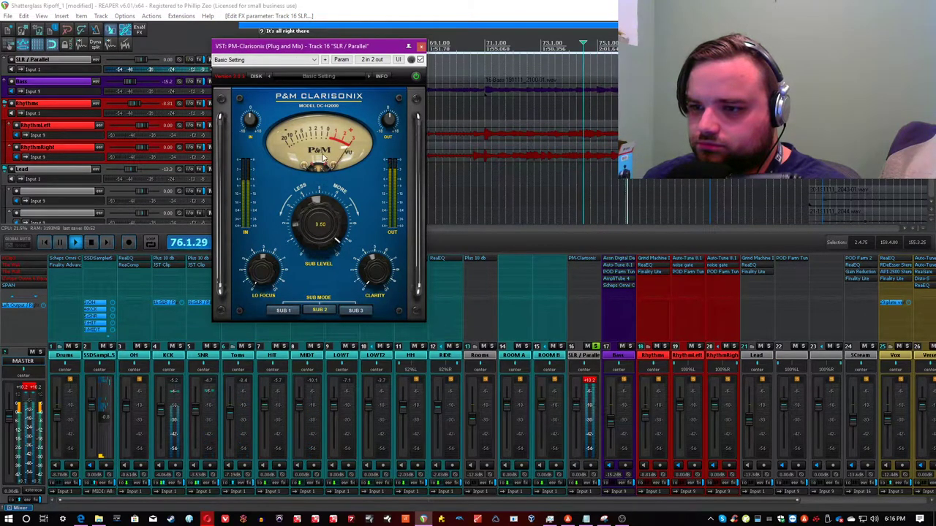
{"action": "left_click", "coordinate": [386, 5]}
{"action": "key", "text": "space"}
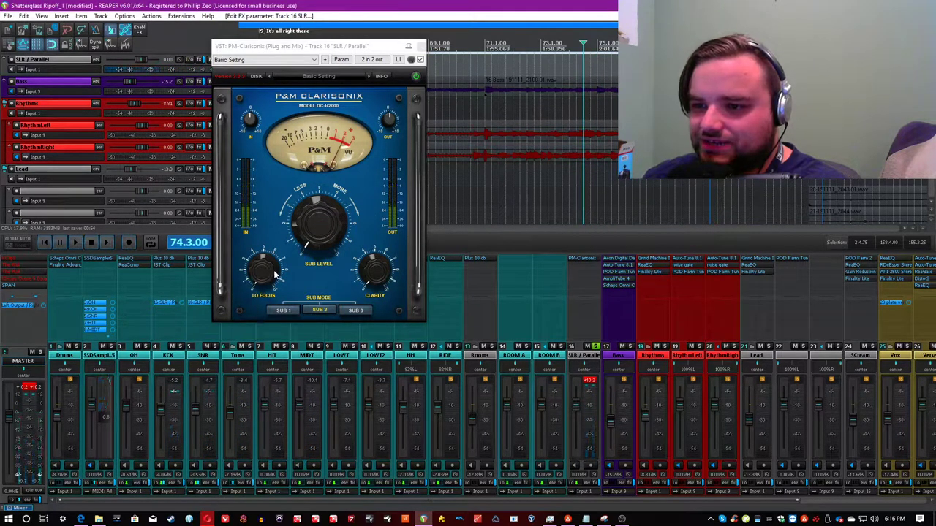
Step: Adjust the Clarisonix Lo Focus to around its midpoint during playback, stop and save the project
{"action": "left_click", "coordinate": [268, 281]}
{"action": "key", "text": "space"}
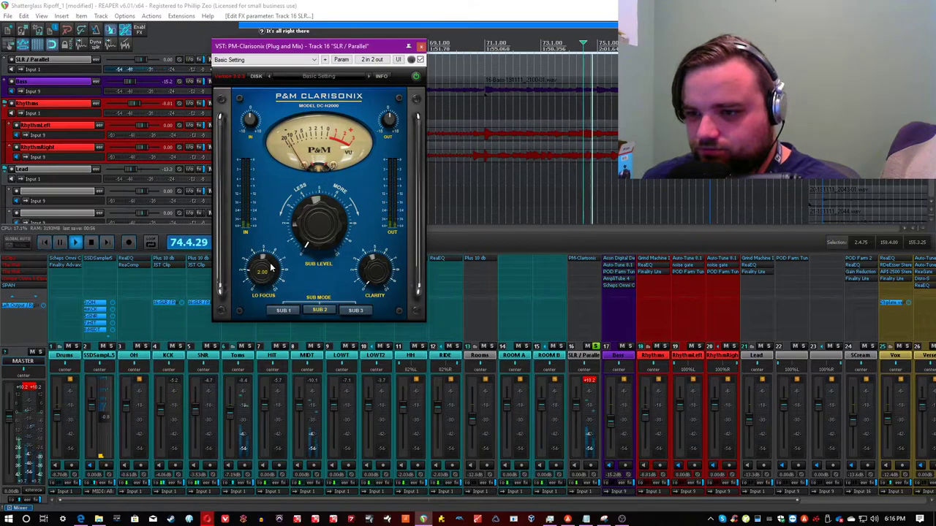
{"action": "mouse_move", "coordinate": [271, 230]}
{"action": "left_mouse_down"}
{"action": "mouse_move", "coordinate": [271, 209]}
{"action": "mouse_move", "coordinate": [262, 226]}
{"action": "left_mouse_up"}
{"action": "left_click", "coordinate": [452, 5]}
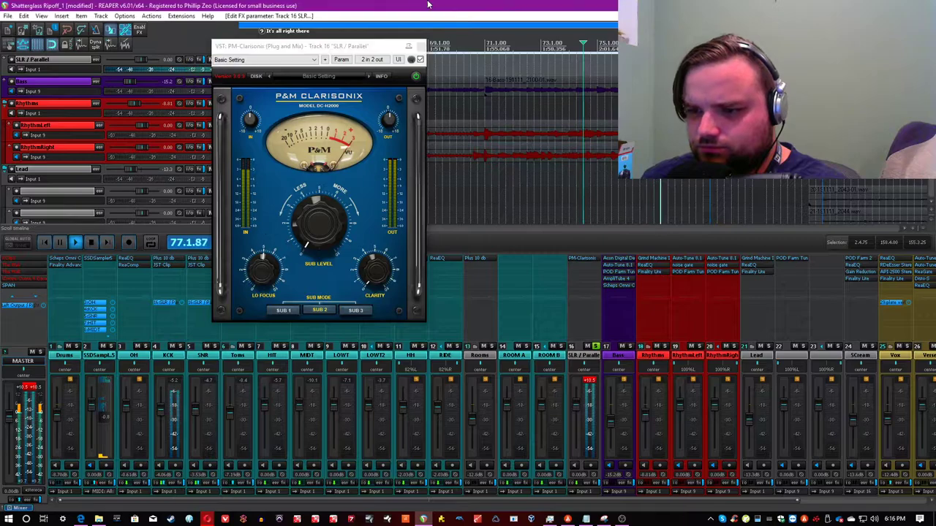
{"action": "key", "text": "space"}
{"action": "key", "text": "ctrl+s"}
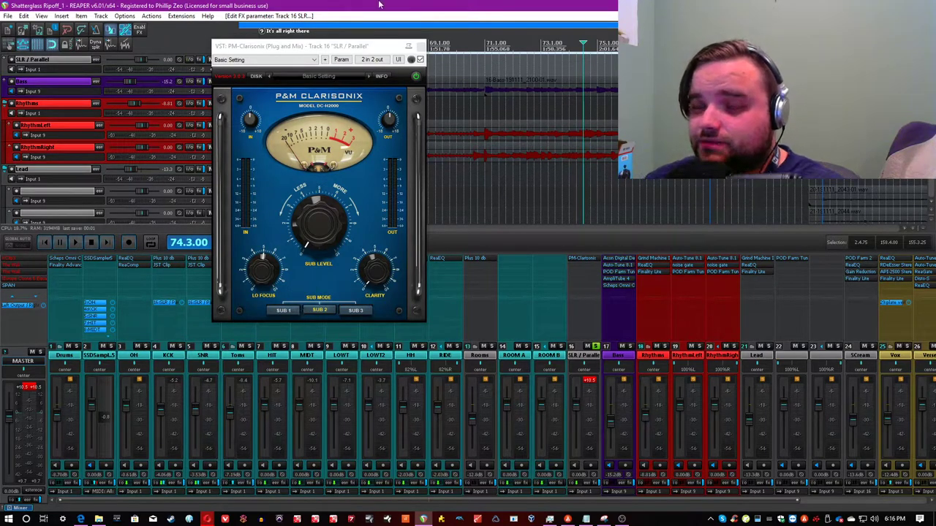
Step: Switch the Clarisonix sub mode through Sub 1 and Sub 3 back to Sub 2 and save the project
{"action": "left_click", "coordinate": [289, 311]}
{"action": "left_click", "coordinate": [358, 311]}
{"action": "left_click", "coordinate": [327, 309]}
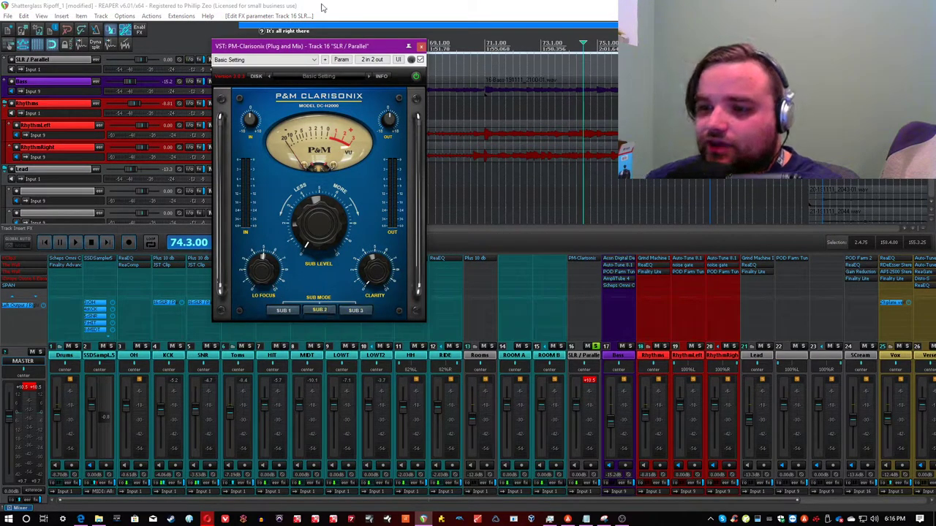
{"action": "left_click", "coordinate": [348, 4]}
{"action": "key", "text": "ctrl+s"}
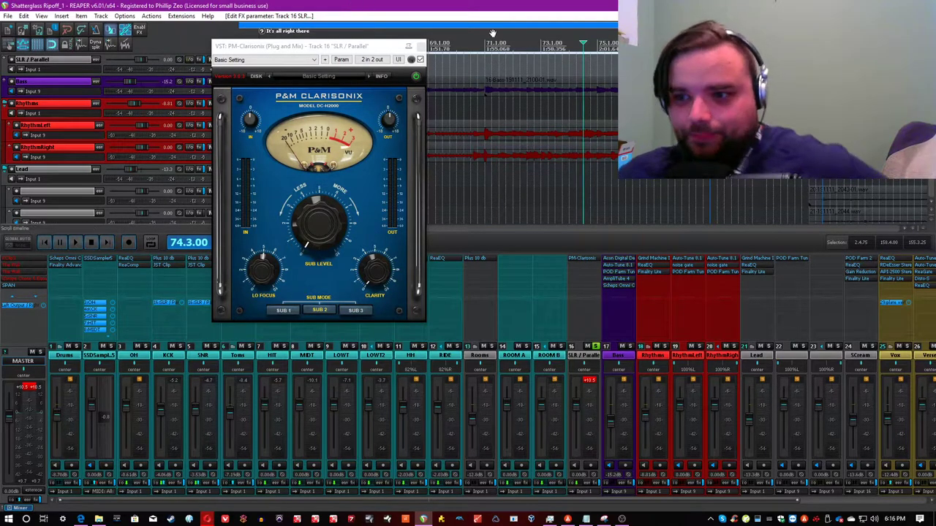
Step: Set the Clarisonix Sub Level to 1.90, lower Lo Focus, raise Clarity to maximum and start playback
{"action": "left_click", "coordinate": [333, 232]}
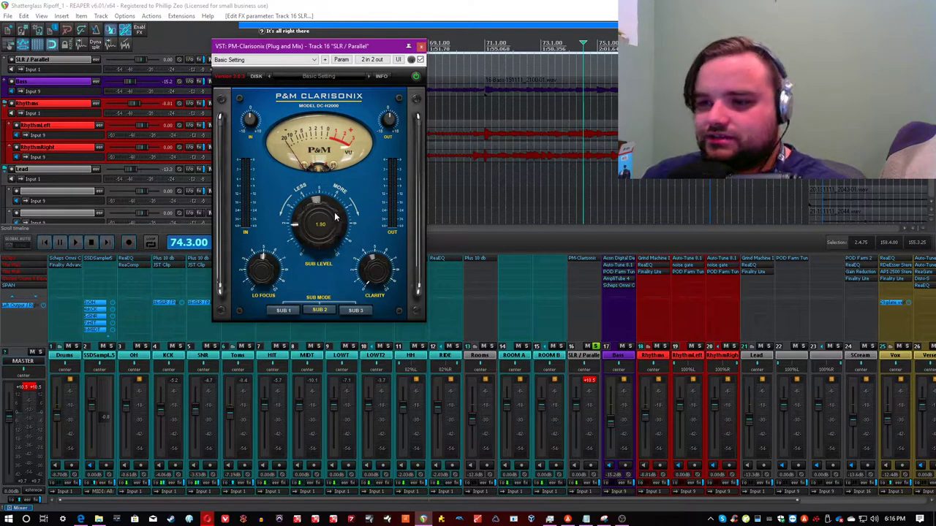
{"action": "left_click_drag", "start_coordinate": [391, 276], "coordinate": [388, 258]}
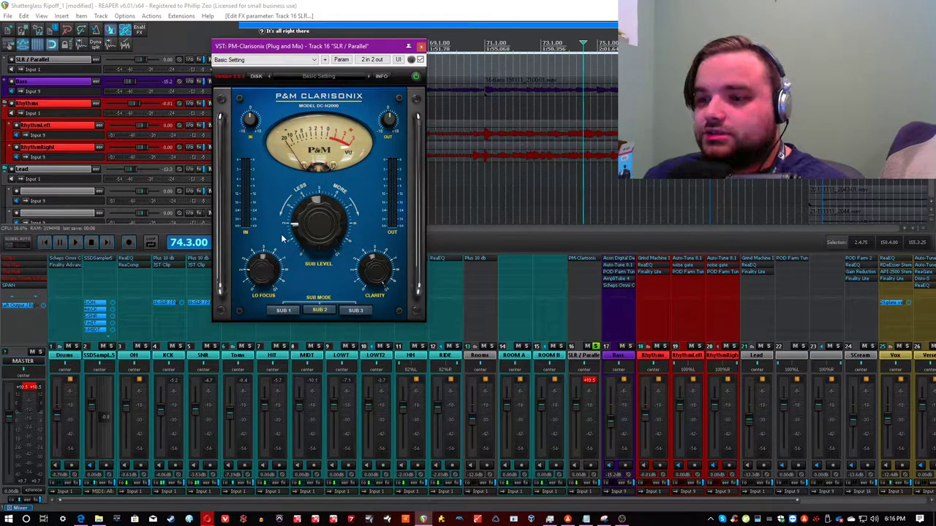
{"action": "key", "text": "space"}
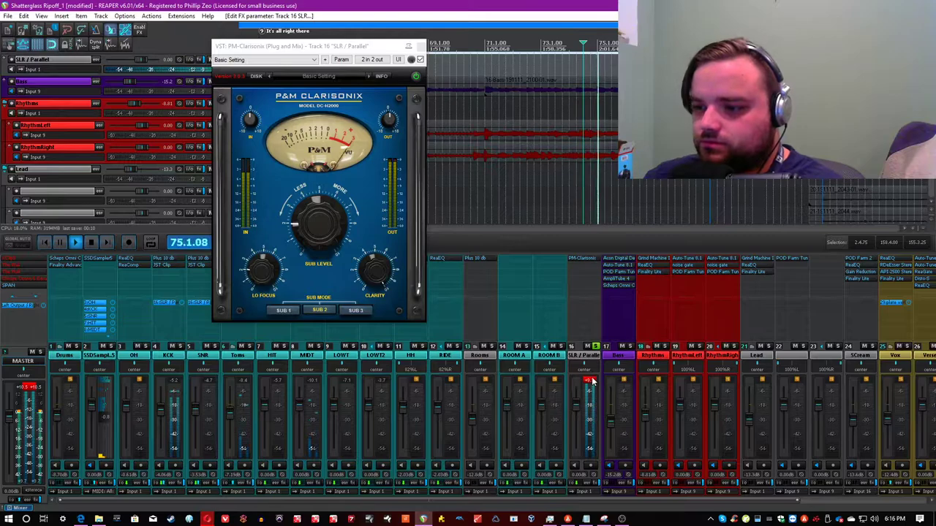
Step: Lower the Clarisonix output to about -8 dB, compare it against bypass during playback and stop
{"action": "left_click", "coordinate": [383, 144]}
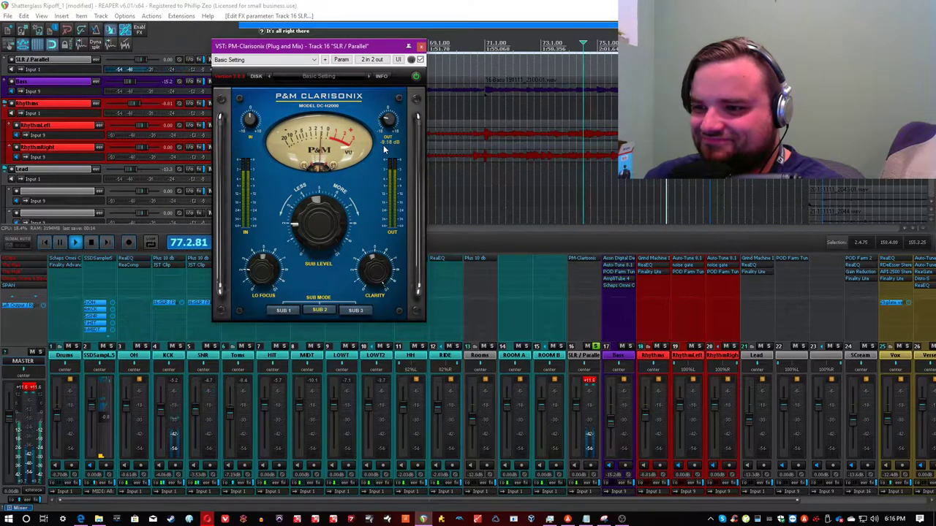
{"action": "left_click", "coordinate": [420, 59]}
{"action": "left_click", "coordinate": [421, 59]}
{"action": "left_click", "coordinate": [517, 5]}
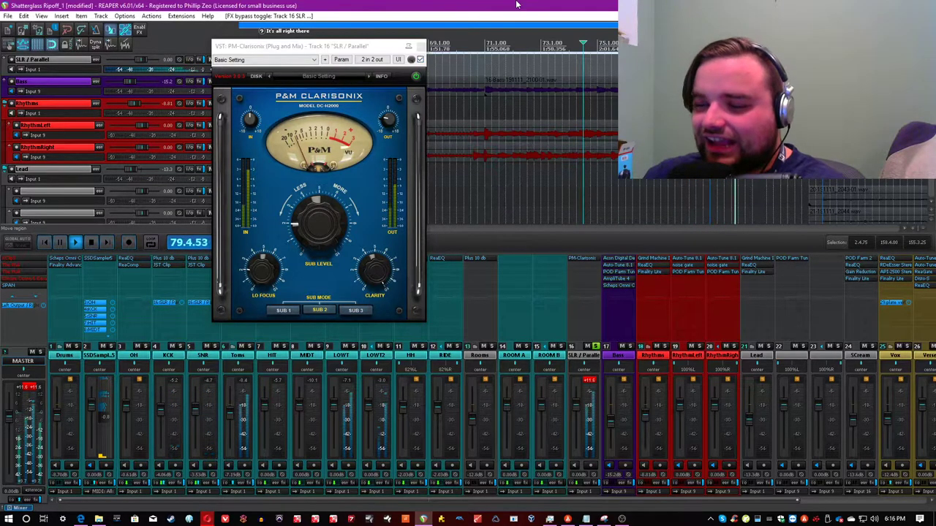
{"action": "key", "text": "space"}
Step: Add ReaComp (Cockos) to the SLR / Parallel track and place its window clear of the mixer strips
{"action": "double_click", "coordinate": [578, 297]}
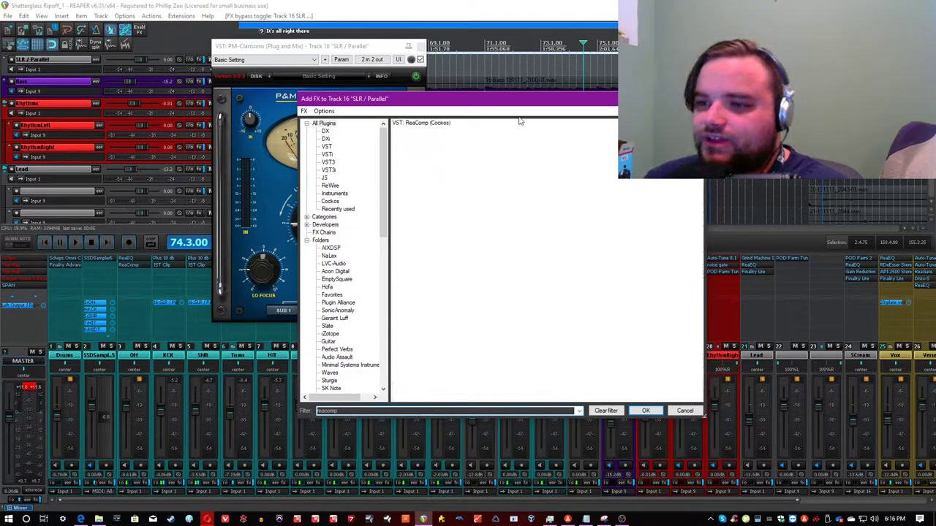
{"action": "double_click", "coordinate": [415, 125]}
{"action": "left_click_drag", "start_coordinate": [198, 335], "coordinate": [221, 48]}
{"action": "left_click_drag", "start_coordinate": [121, 44], "coordinate": [209, 101]}
Step: Set ReaComp to threshold -28.2 dB, attack 16.4 ms, release 19 ms, ratio 5.59:1 and wet output +2.8 dB during playback
{"action": "left_click_drag", "start_coordinate": [133, 168], "coordinate": [211, 196]}
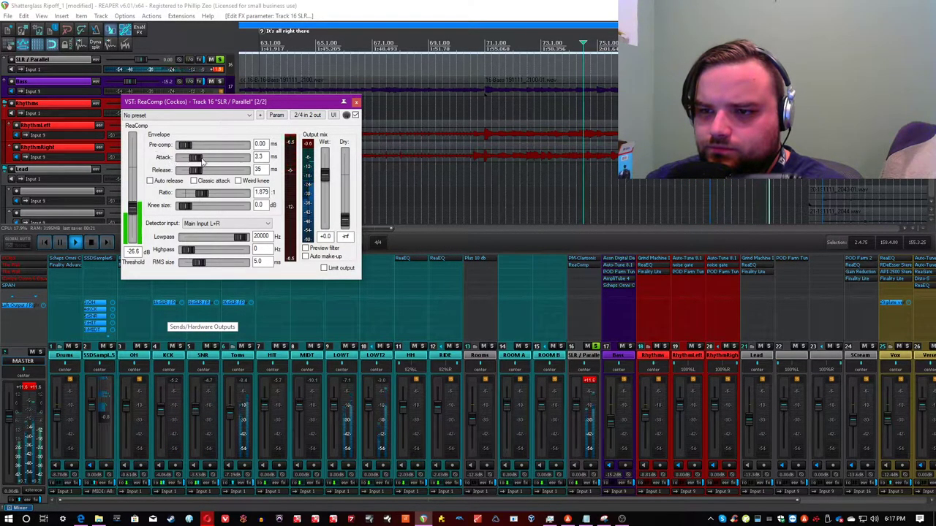
{"action": "left_click_drag", "start_coordinate": [196, 171], "coordinate": [211, 199]}
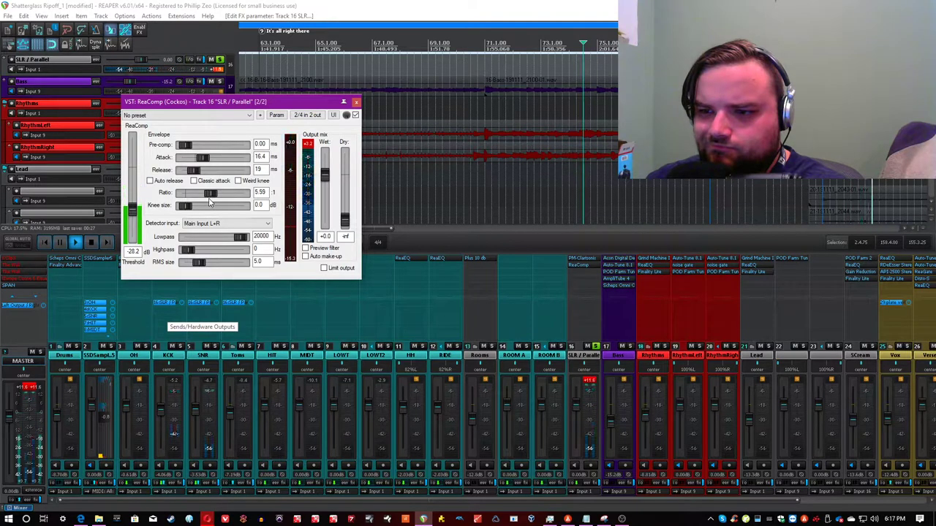
{"action": "left_click_drag", "start_coordinate": [325, 176], "coordinate": [326, 172]}
{"action": "left_click", "coordinate": [339, 4]}
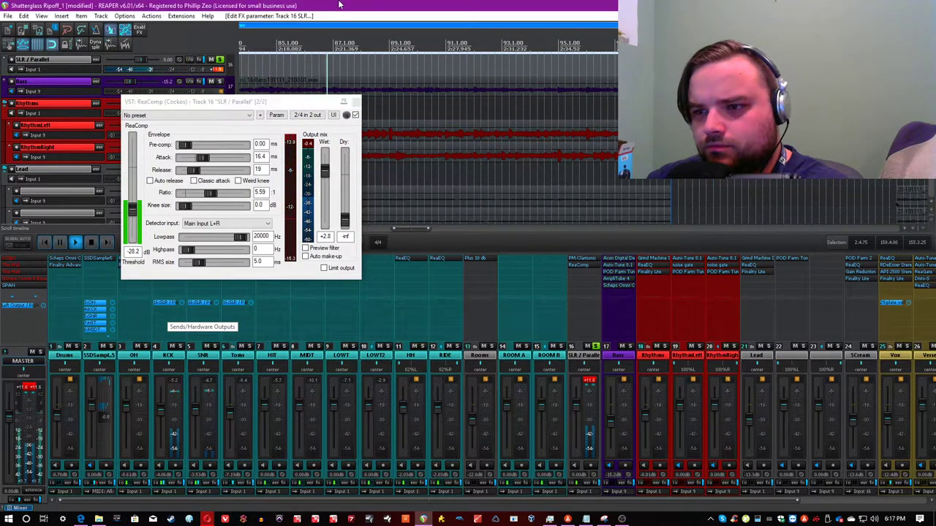
Step: Add PreAMPed (LVC-Audio) to the SLR / Parallel track, close ReaComp's window and reposition the preamp's
{"action": "double_click", "coordinate": [572, 279]}
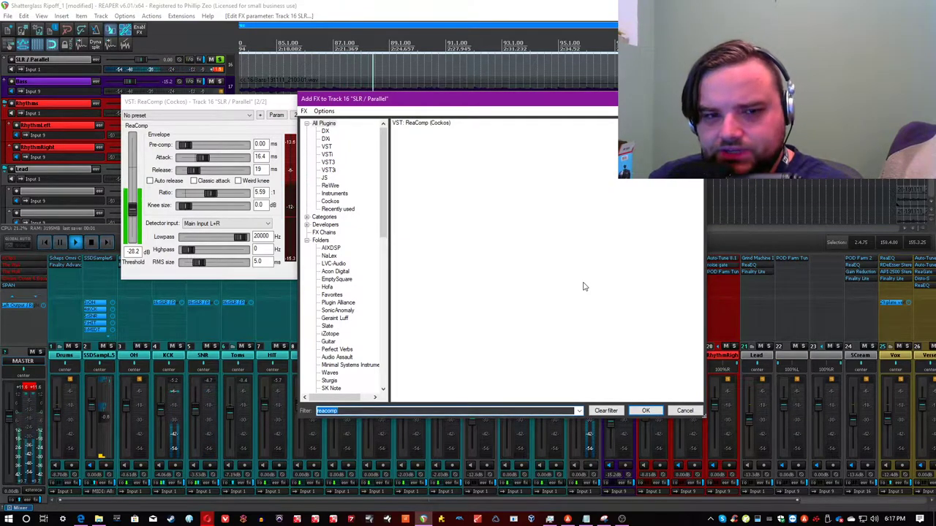
{"action": "type", "text": "preamp"}
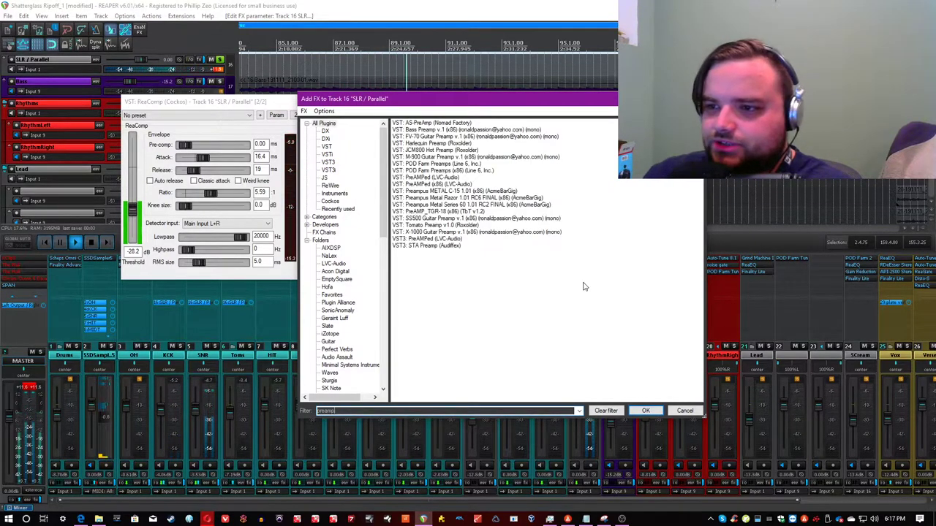
{"action": "double_click", "coordinate": [447, 184]}
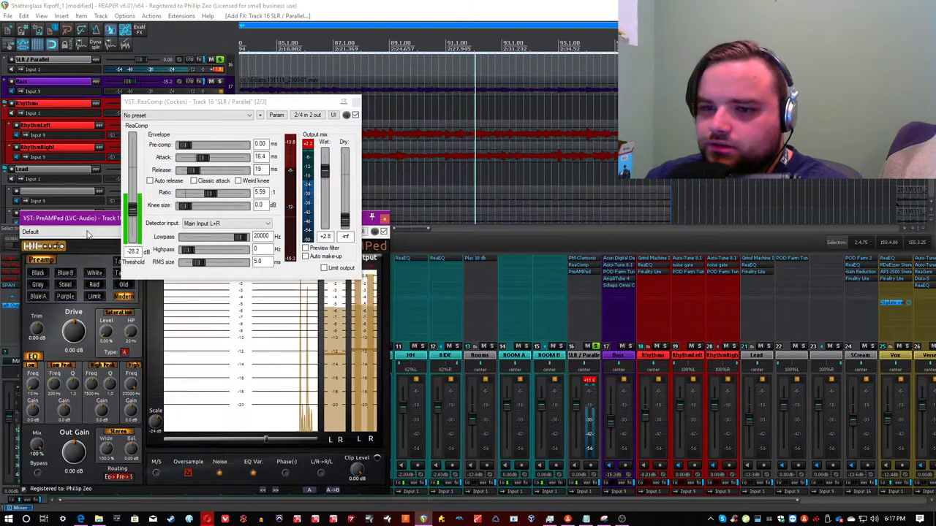
{"action": "left_click", "coordinate": [357, 101]}
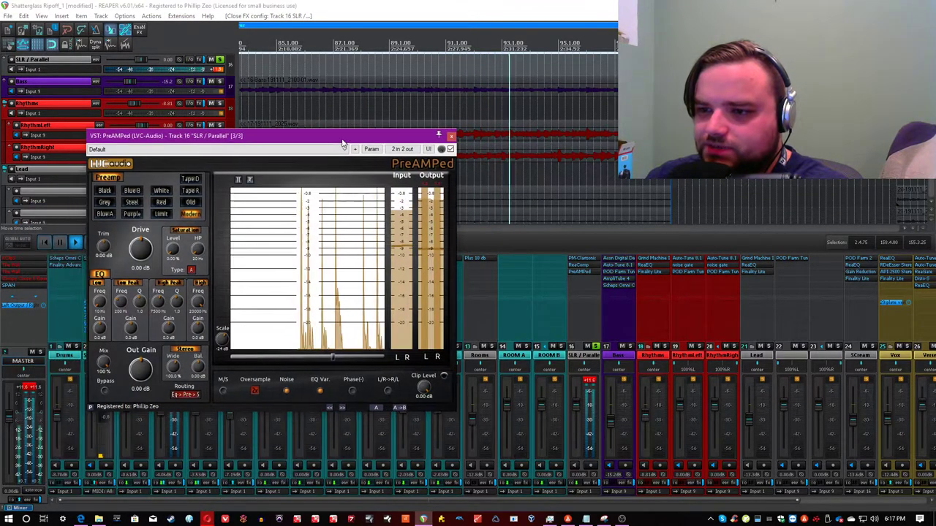
{"action": "left_click_drag", "start_coordinate": [79, 218], "coordinate": [146, 136]}
Step: Select PreAMPed's Red model with Drive 3.85 dB, saturation about 16.6%, HP 179 Hz, and a low-band cut of about 5.9 dB at 150 Hz
{"action": "left_click_drag", "start_coordinate": [147, 235], "coordinate": [191, 218]}
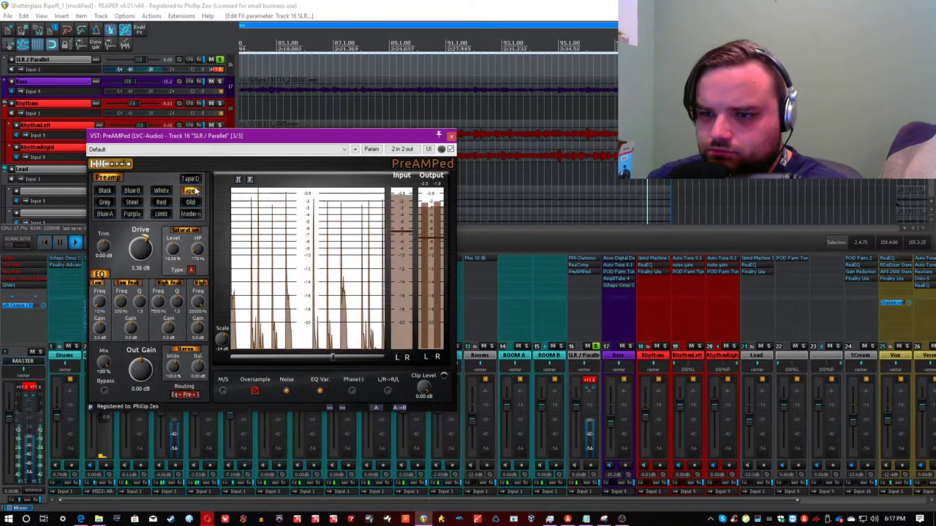
{"action": "left_click", "coordinate": [160, 203]}
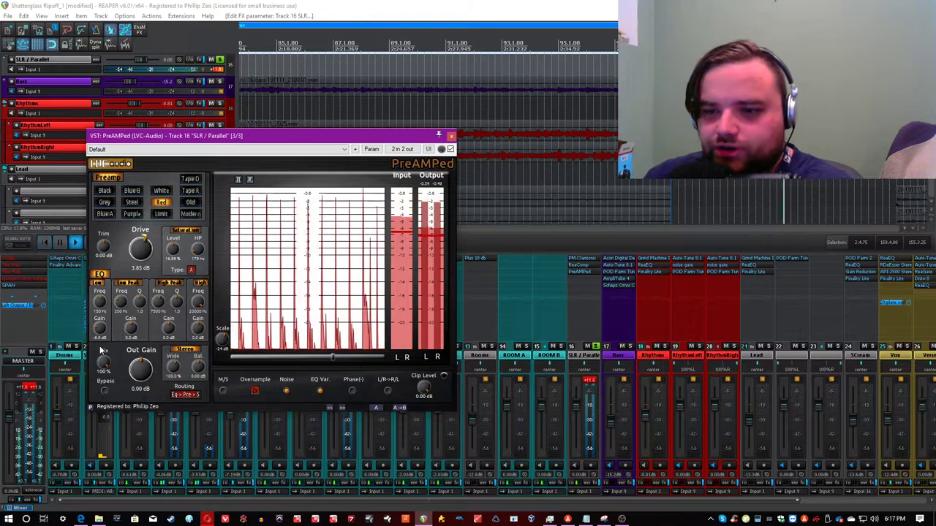
{"action": "left_click", "coordinate": [292, 6]}
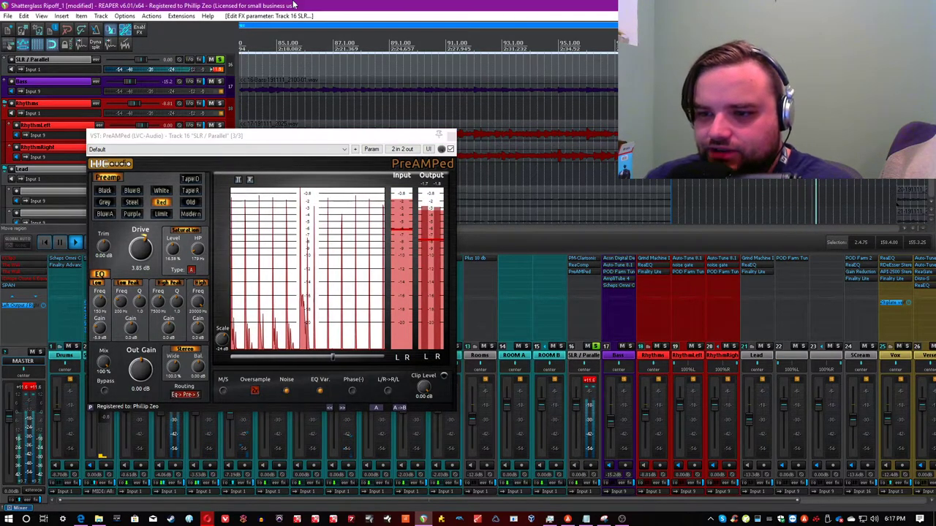
Step: Reduce the cut on PreAMPed's 150 Hz low band, save the project and close the plugin window
{"action": "left_click_drag", "start_coordinate": [102, 337], "coordinate": [103, 327]}
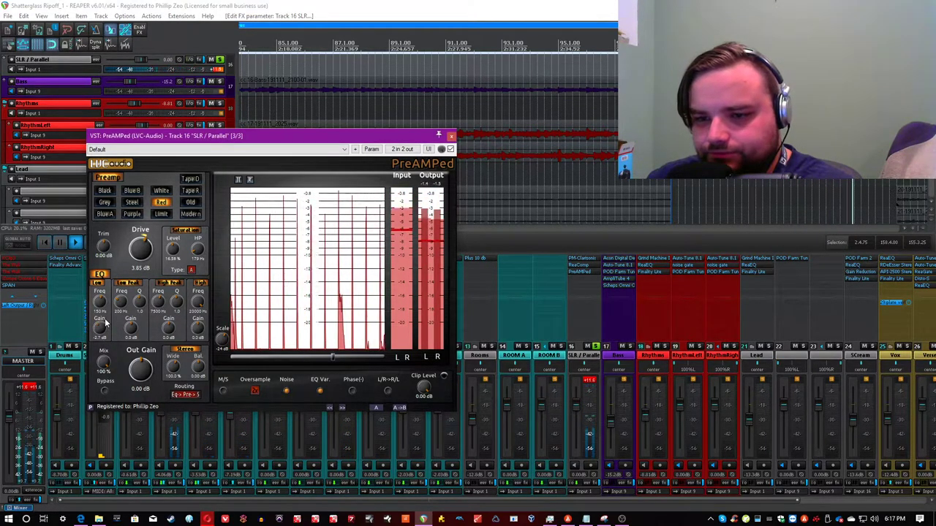
{"action": "left_click", "coordinate": [311, 4]}
{"action": "key", "text": "ctrl+s"}
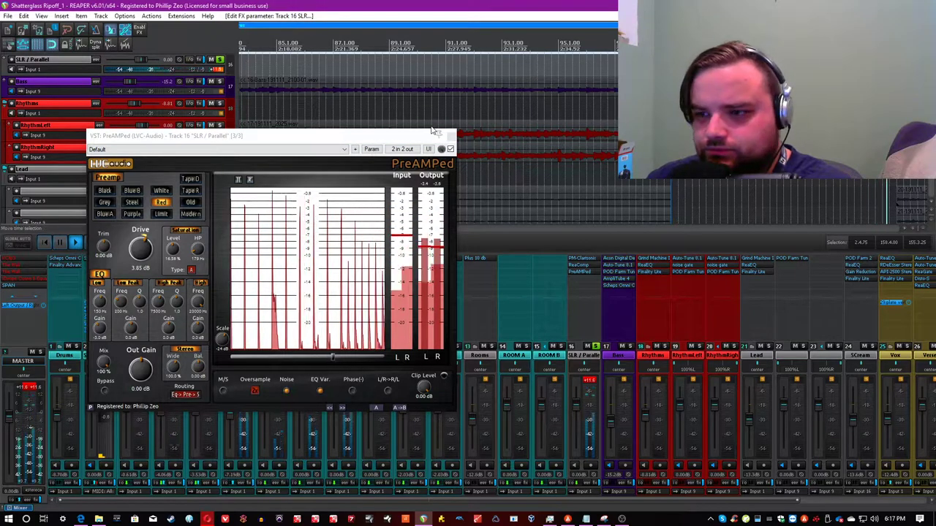
{"action": "left_click", "coordinate": [439, 136]}
{"action": "left_click", "coordinate": [451, 136]}
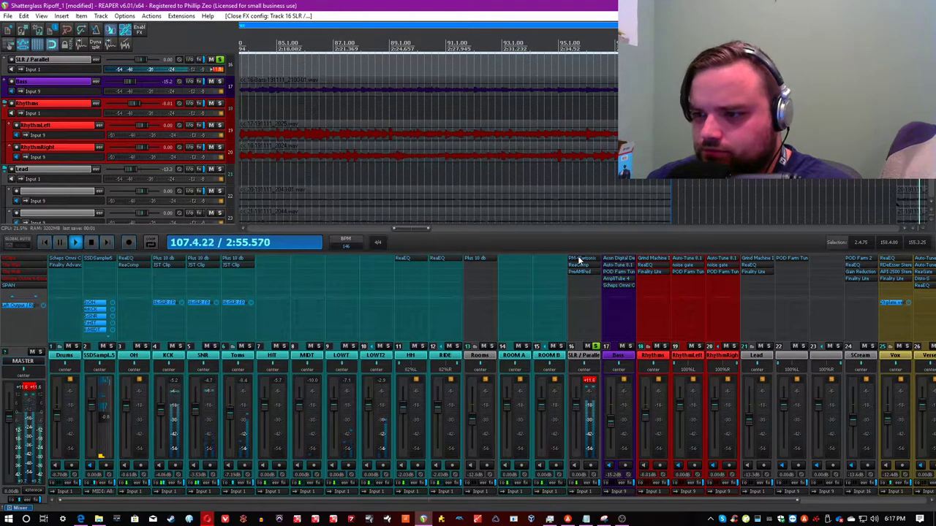
Step: Reopen Clarisonix on SLR / Parallel, raise Sub Level to about 3 and Lo Focus to about 3.30, select Sub 1 and close it
{"action": "left_click", "coordinate": [579, 259]}
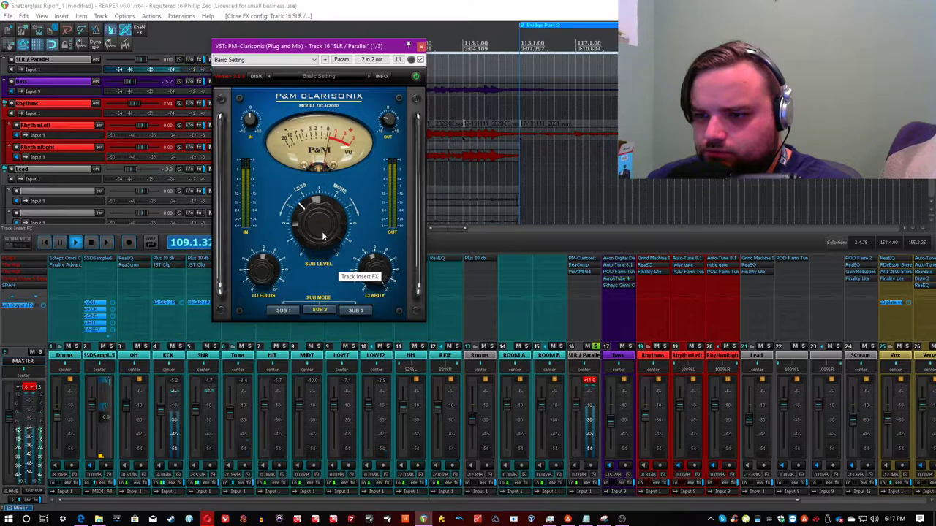
{"action": "mouse_move", "coordinate": [268, 272]}
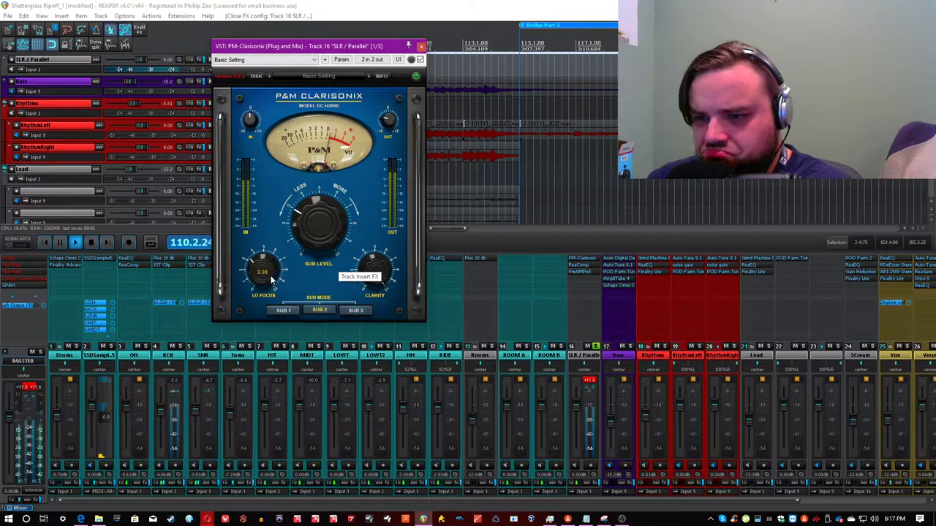
{"action": "left_click", "coordinate": [350, 310]}
{"action": "left_click", "coordinate": [296, 313]}
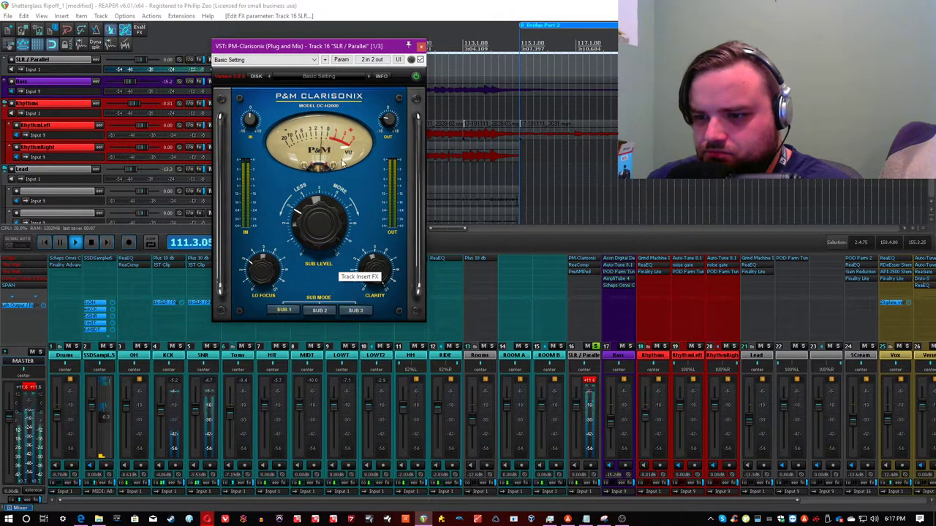
{"action": "left_click", "coordinate": [421, 46]}
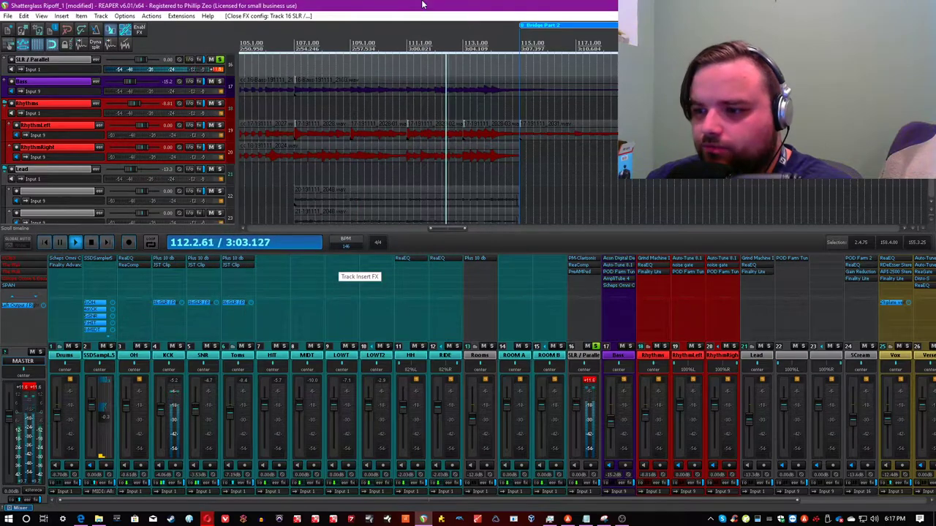
Step: Reset the SLR / Parallel peak meter and add JST Clip (Joey Sturgis Tones) to that track
{"action": "left_click", "coordinate": [595, 379]}
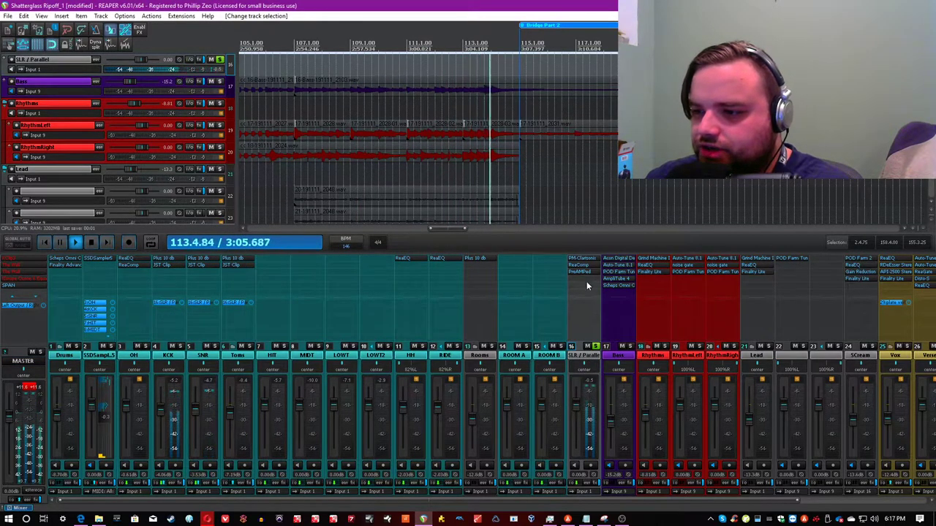
{"action": "left_click", "coordinate": [587, 282]}
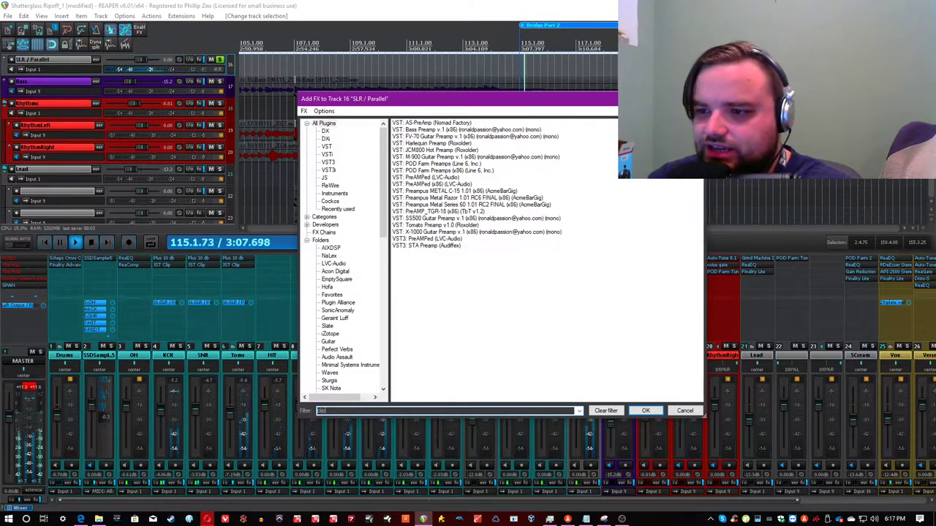
{"action": "type", "text": "clip"}
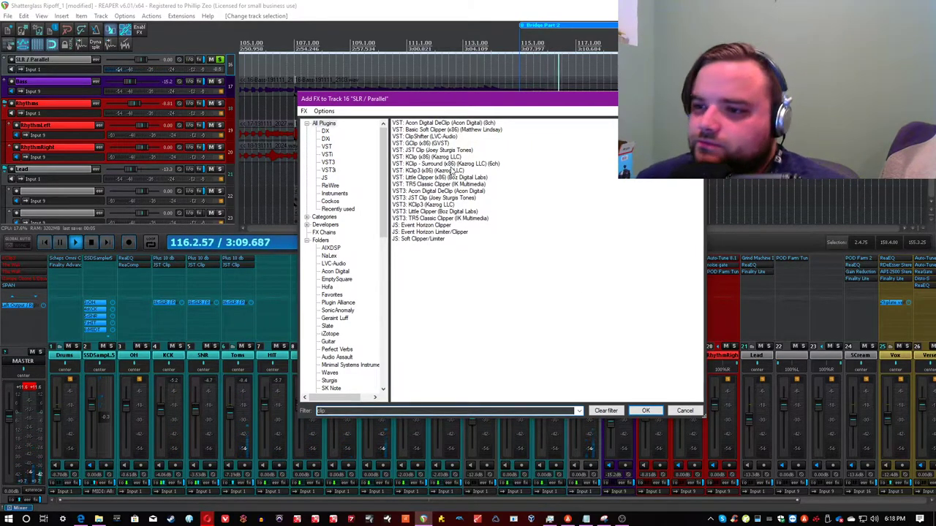
{"action": "double_click", "coordinate": [435, 150]}
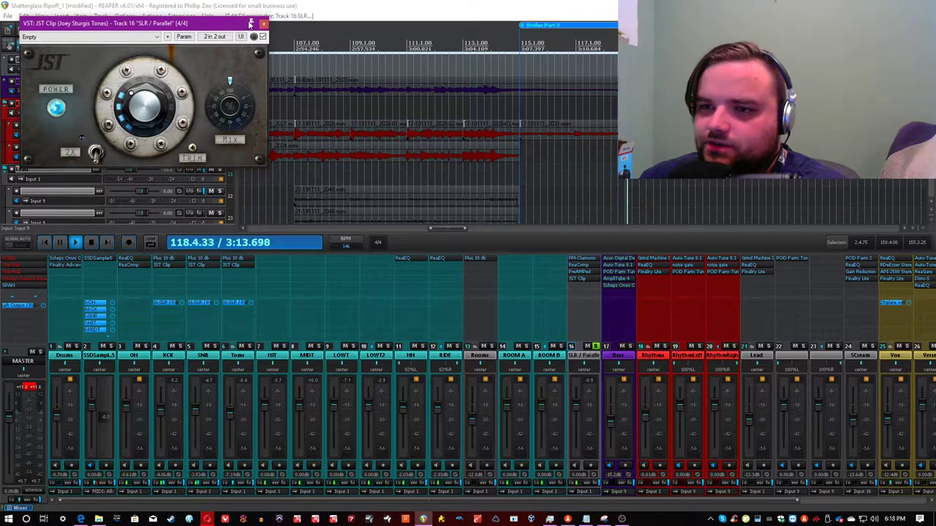
Step: Play an earlier section, raise JST Clip's main knob, set its Trim to about -1.0, and reset the SLR / Parallel peak meter
{"action": "left_click", "coordinate": [290, 6]}
{"action": "scroll", "coordinate": [406, 67], "scroll_direction": "down", "scroll_amount": 3}
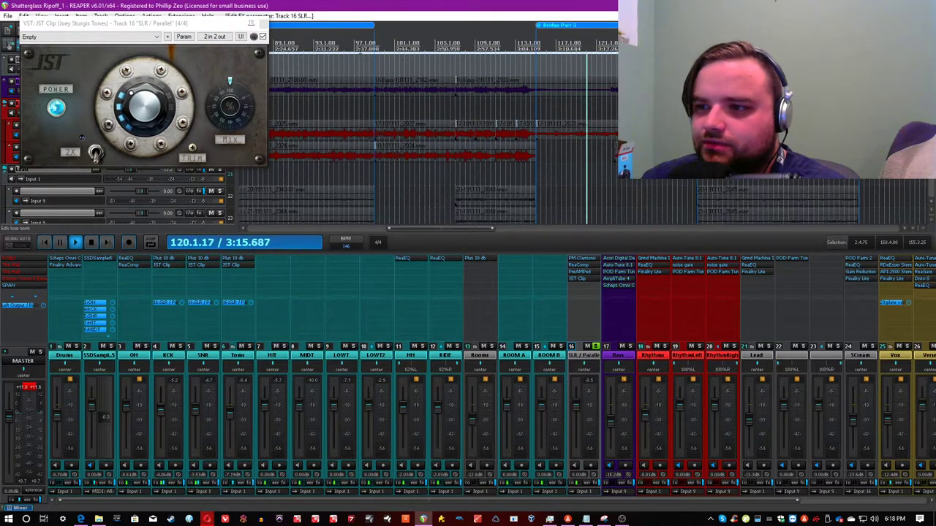
{"action": "left_click", "coordinate": [319, 43]}
{"action": "scroll", "coordinate": [318, 44], "scroll_direction": "up", "scroll_amount": 2}
{"action": "left_click_drag", "start_coordinate": [152, 112], "coordinate": [151, 79]}
{"action": "left_click_drag", "start_coordinate": [193, 148], "coordinate": [195, 156]}
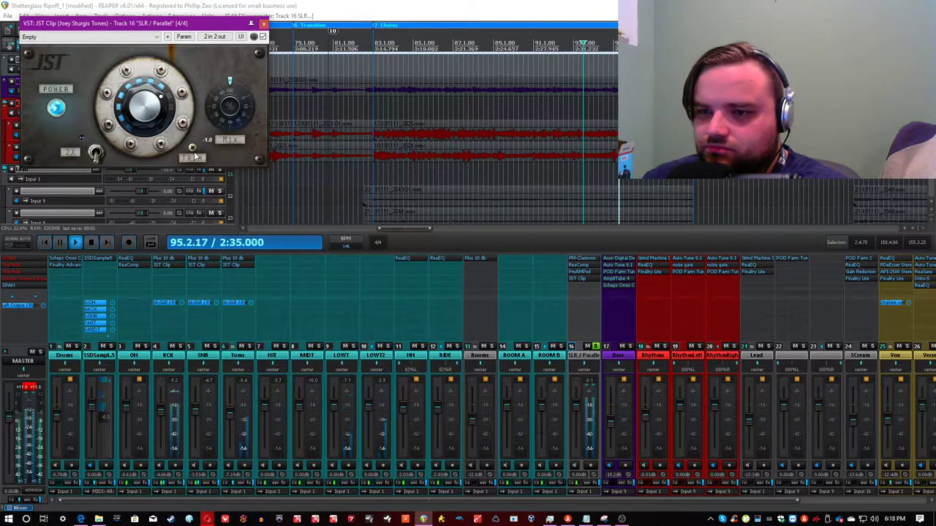
{"action": "left_click", "coordinate": [596, 388]}
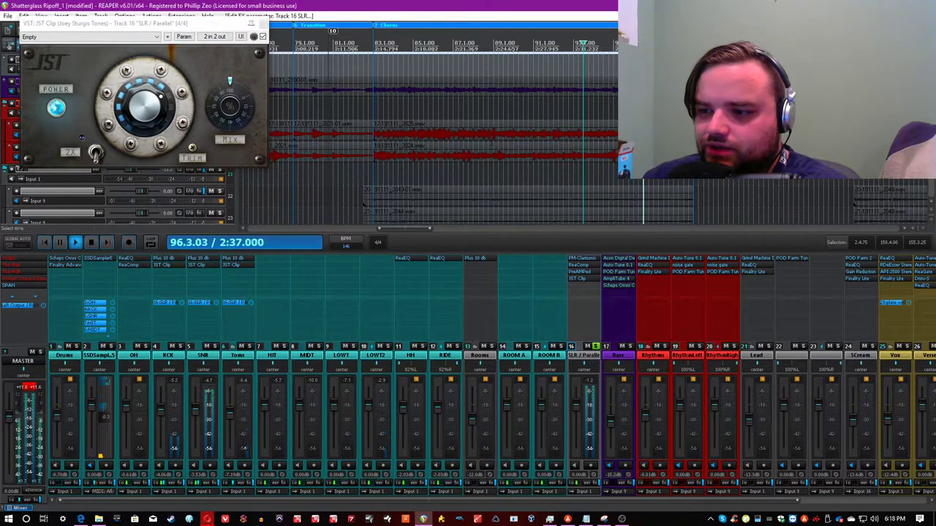
Step: Reopen PreAMPed on SLR / Parallel and set Clip Level to about -0.97 dB, Drive 8.15 dB and Trim 2.57 dB
{"action": "left_click", "coordinate": [589, 272]}
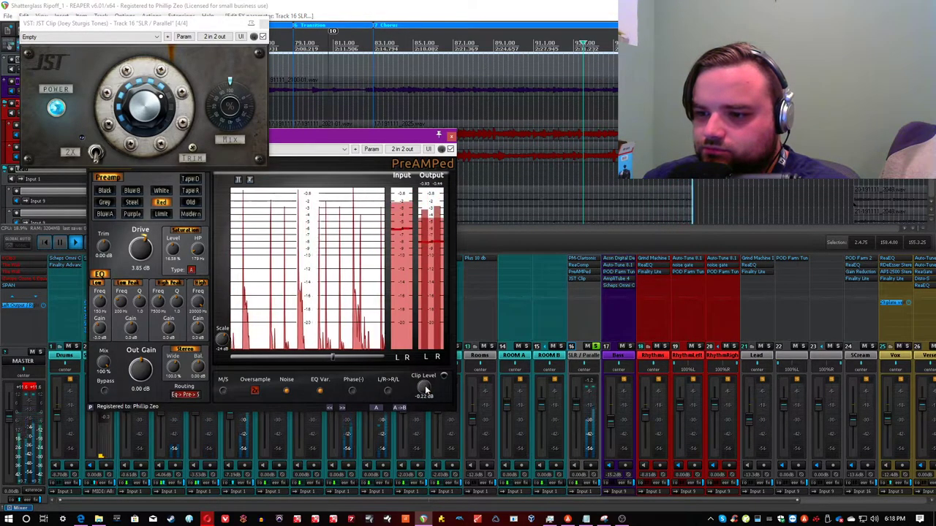
{"action": "left_click_drag", "start_coordinate": [425, 387], "coordinate": [429, 401]}
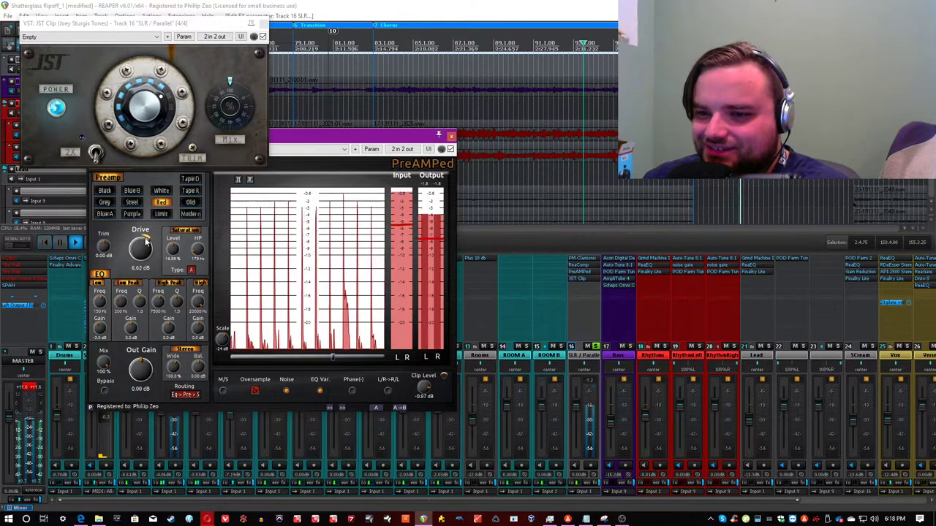
{"action": "left_click_drag", "start_coordinate": [141, 247], "coordinate": [147, 239]}
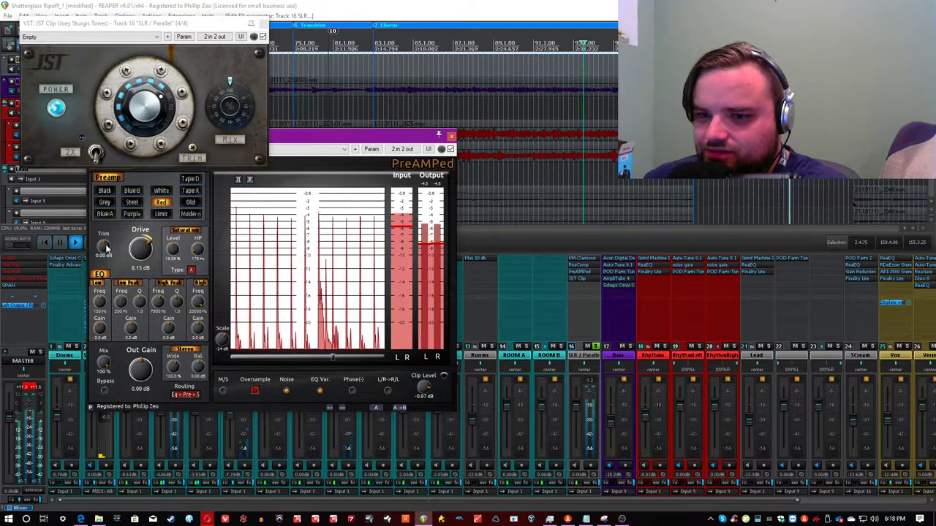
{"action": "left_click_drag", "start_coordinate": [103, 247], "coordinate": [124, 243]}
{"action": "left_click", "coordinate": [589, 381]}
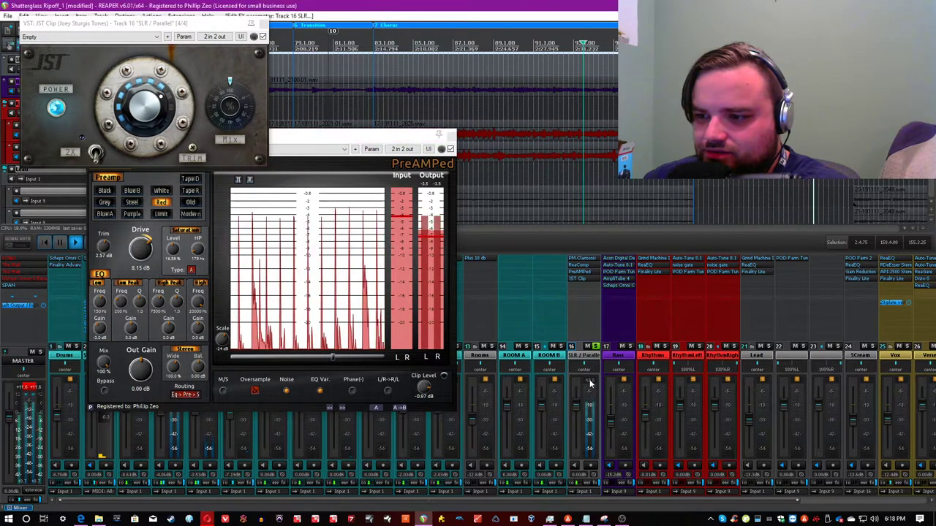
Step: Close both plugin windows, unsolo SLR / Parallel and lower its fader to about -29.2 dB against the full mix
{"action": "left_click_drag", "start_coordinate": [575, 410], "coordinate": [575, 426]}
{"action": "left_click", "coordinate": [444, 136]}
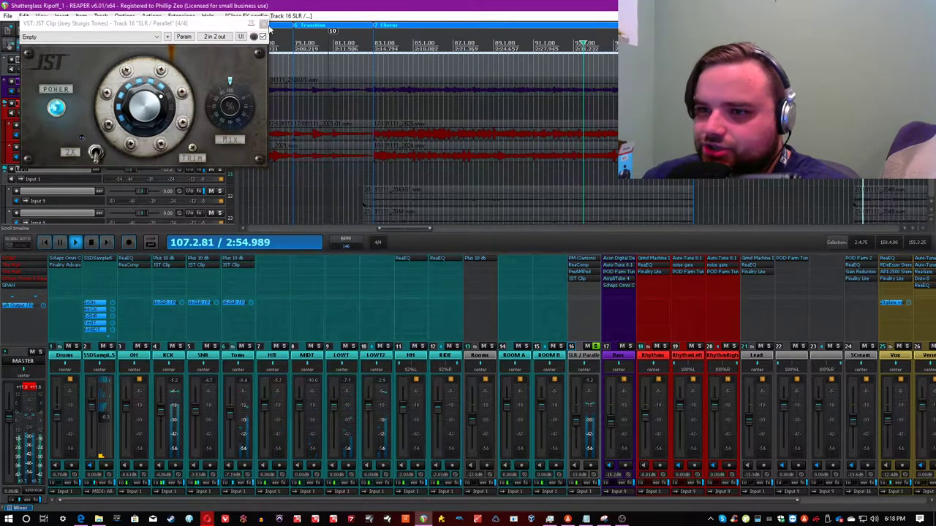
{"action": "left_click", "coordinate": [263, 23]}
{"action": "left_click", "coordinate": [595, 347]}
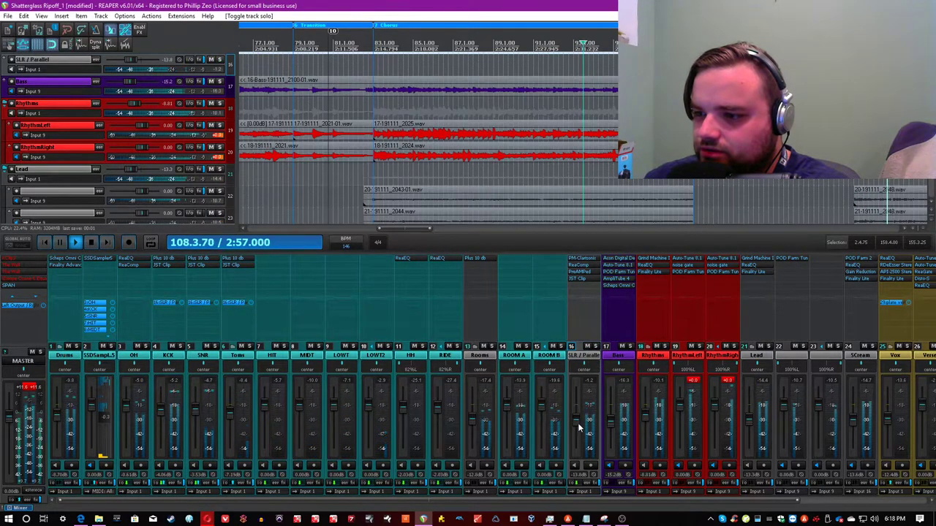
{"action": "mouse_move", "coordinate": [577, 427]}
{"action": "left_mouse_down"}
{"action": "mouse_move", "coordinate": [574, 460]}
{"action": "mouse_move", "coordinate": [581, 420]}
{"action": "mouse_move", "coordinate": [578, 434]}
{"action": "left_mouse_up"}
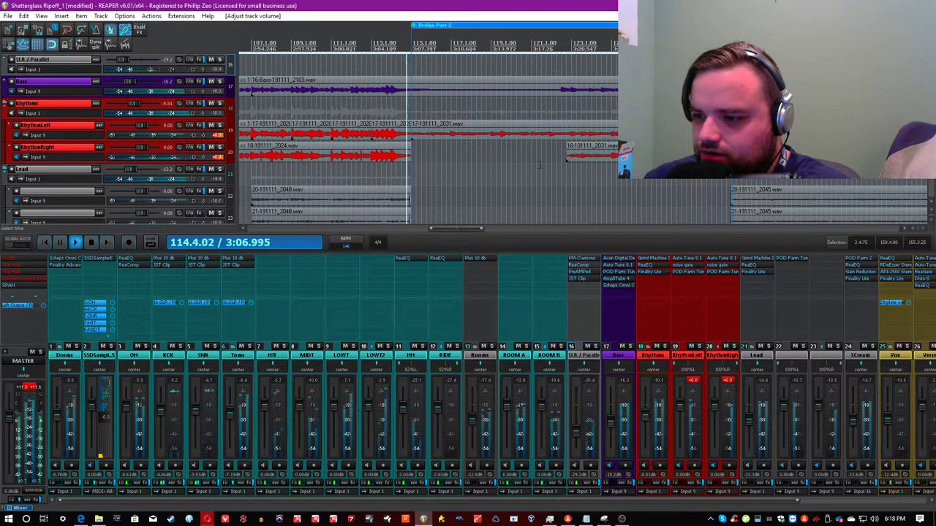
{"action": "key", "text": "space"}
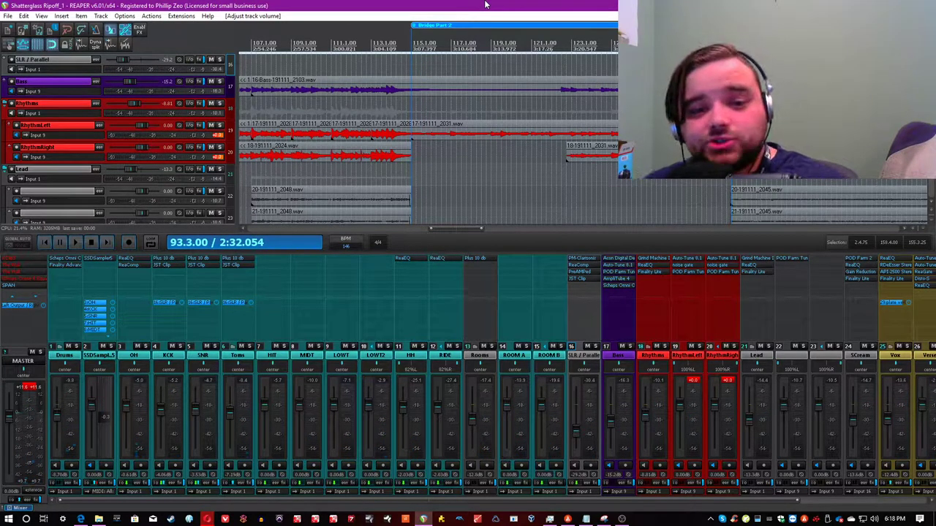
Step: Play the mix from bar 82 into the chorus and solo SLR / Parallel briefly before returning to the full mix
{"action": "scroll", "coordinate": [445, 136], "scroll_direction": "down", "scroll_amount": 5}
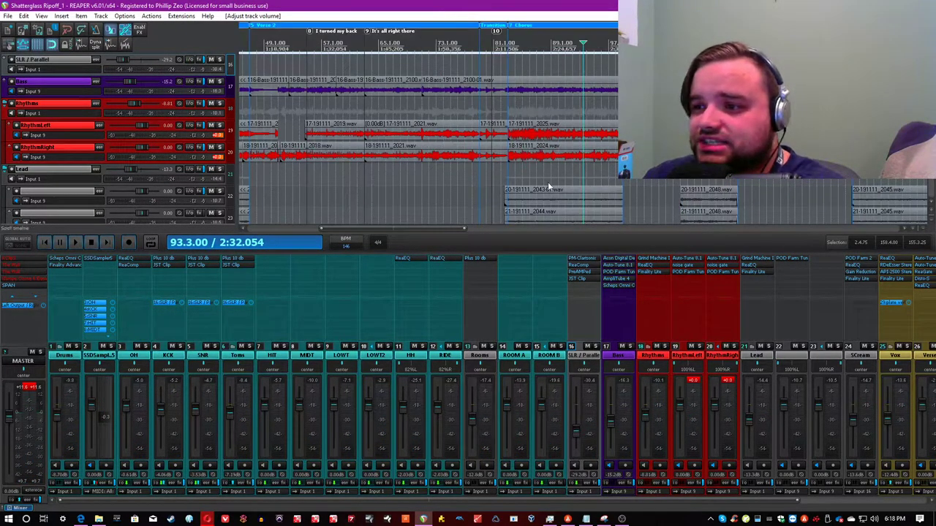
{"action": "left_click", "coordinate": [510, 116]}
{"action": "scroll", "coordinate": [511, 117], "scroll_direction": "up", "scroll_amount": 3}
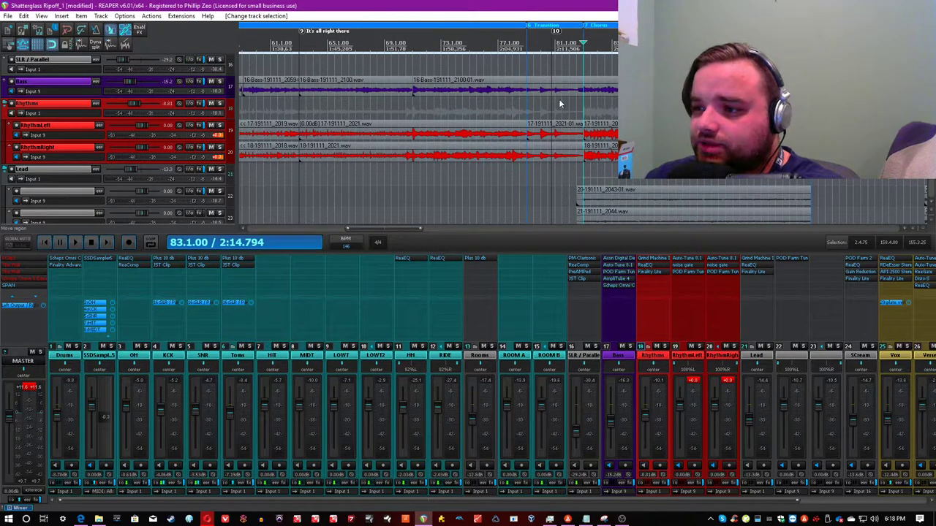
{"action": "key", "text": "space"}
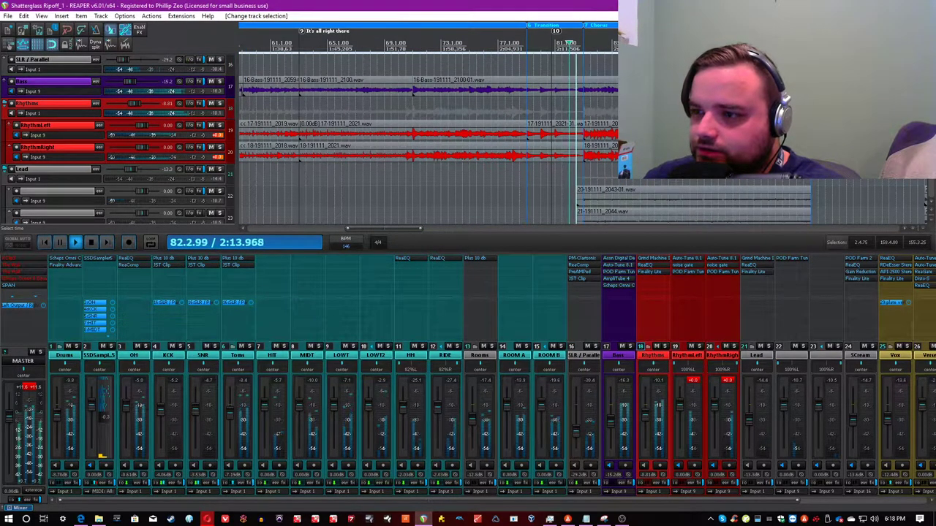
{"action": "scroll", "coordinate": [619, 132], "scroll_direction": "up", "scroll_amount": 3}
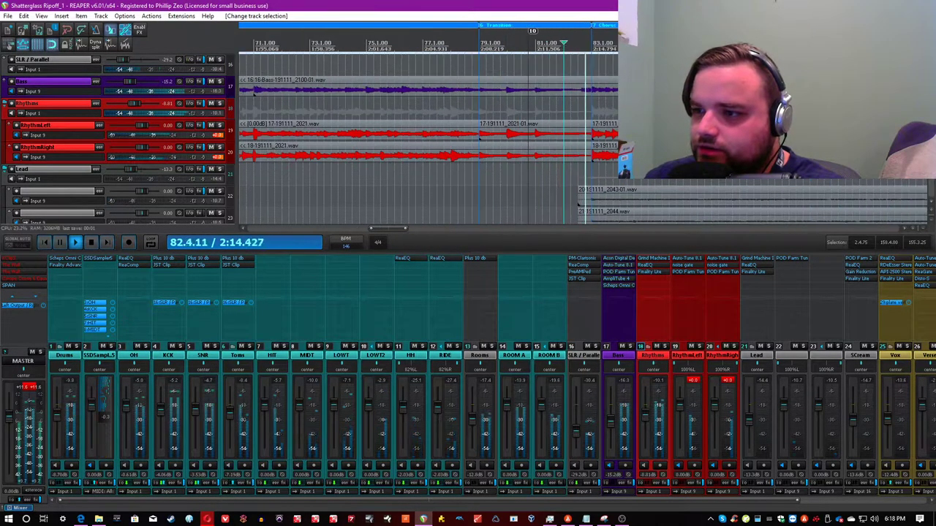
{"action": "left_click", "coordinate": [597, 347]}
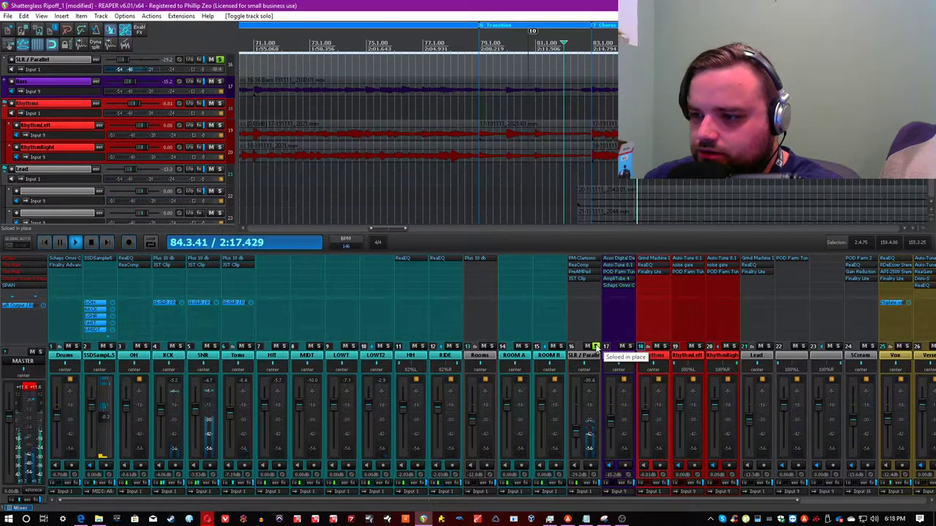
{"action": "left_click", "coordinate": [597, 347]}
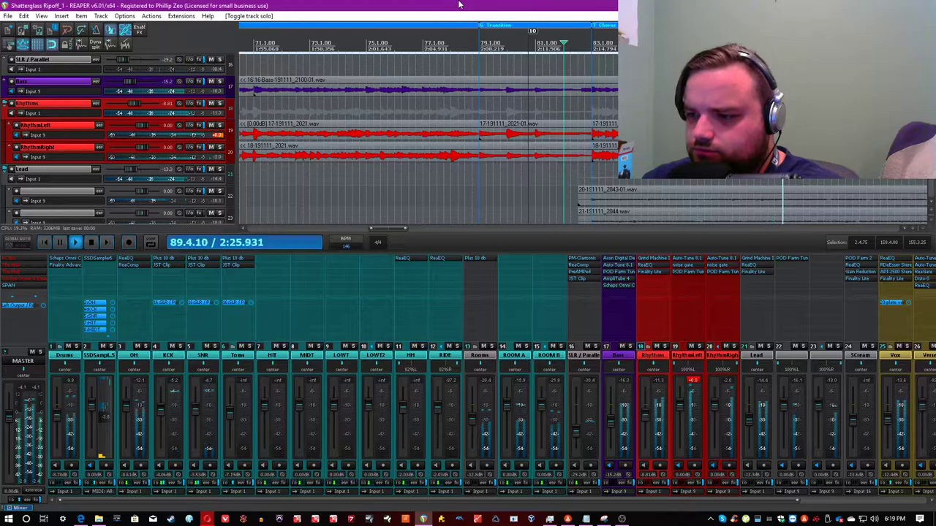
Step: Compare the playing mix with SLR / Parallel muted and unmuted, and stop playback
{"action": "left_click", "coordinate": [588, 347]}
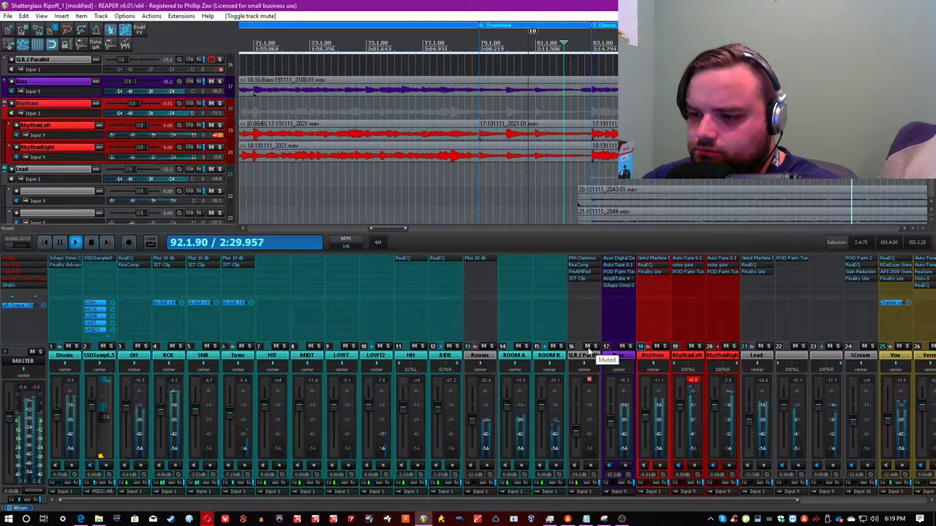
{"action": "left_click", "coordinate": [588, 347]}
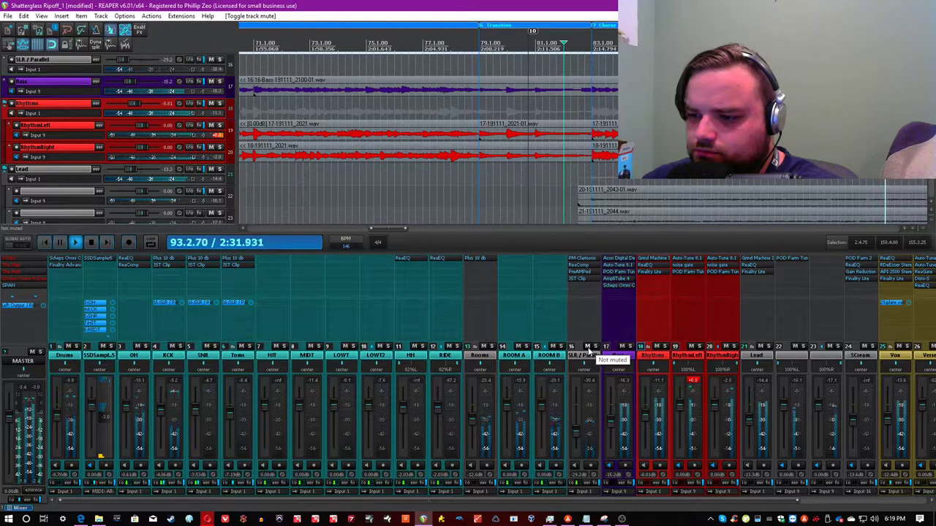
{"action": "key", "text": "space"}
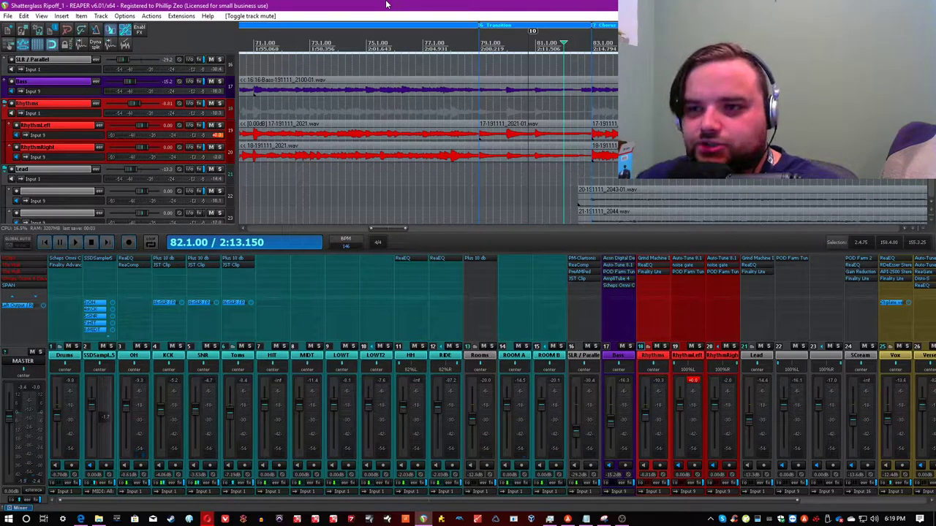
Step: Mute SLR / Parallel and insert a new track named AIR after ROOM B
{"action": "scroll", "coordinate": [472, 6], "scroll_direction": "down", "scroll_amount": 3}
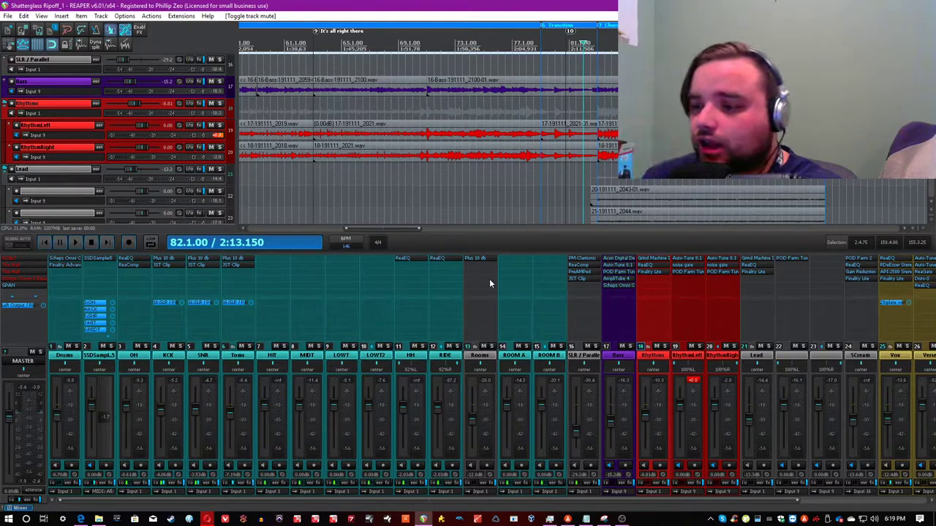
{"action": "left_click", "coordinate": [559, 359]}
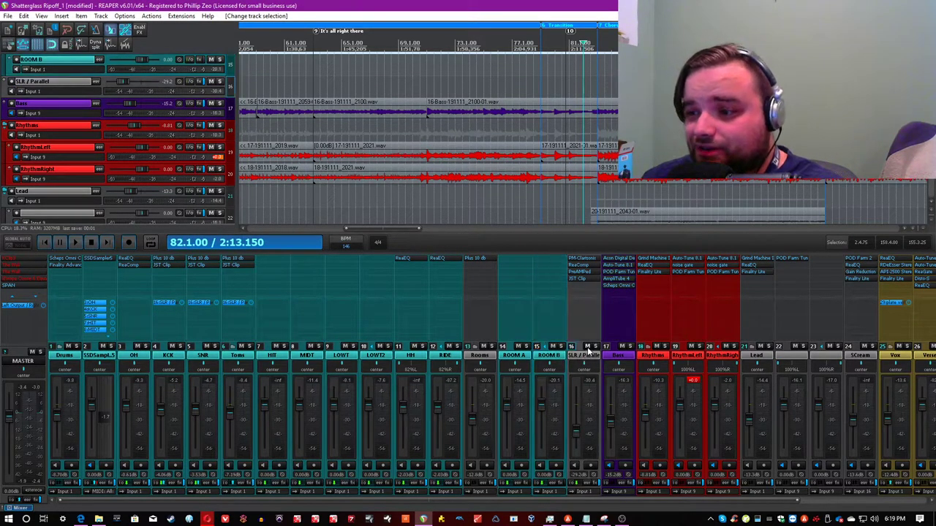
{"action": "left_click", "coordinate": [588, 346]}
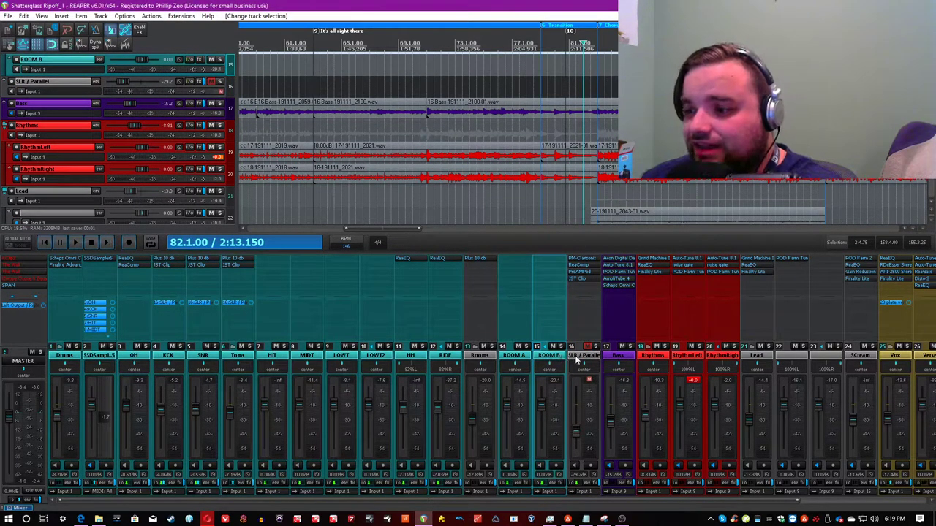
{"action": "key", "text": "ctrl+t"}
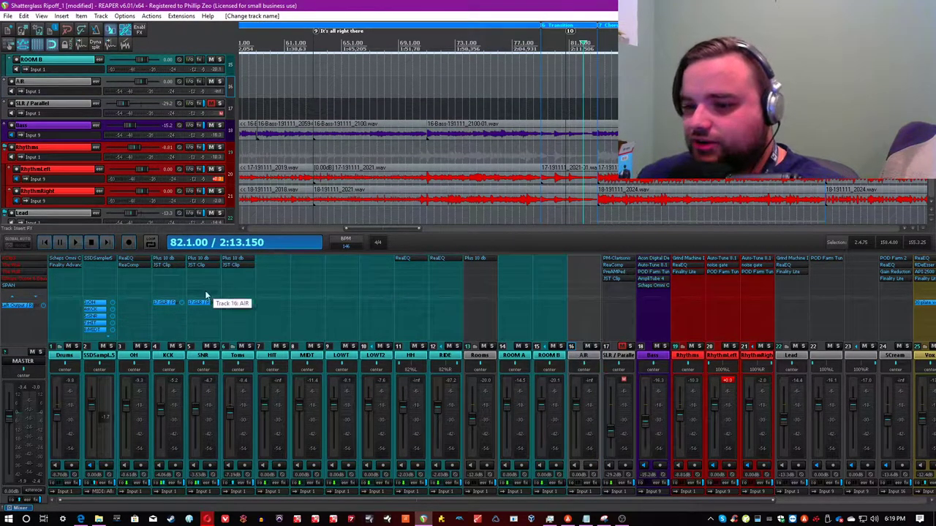
Step: Add sends from KCK and Rooms to AIR, with the Rooms send at Pre-Fader (Post-FX) and about -42 dB
{"action": "left_click_drag", "start_coordinate": [583, 320], "coordinate": [583, 318]}
{"action": "left_click_drag", "start_coordinate": [486, 322], "coordinate": [586, 310]}
{"action": "left_click", "coordinate": [702, 340]}
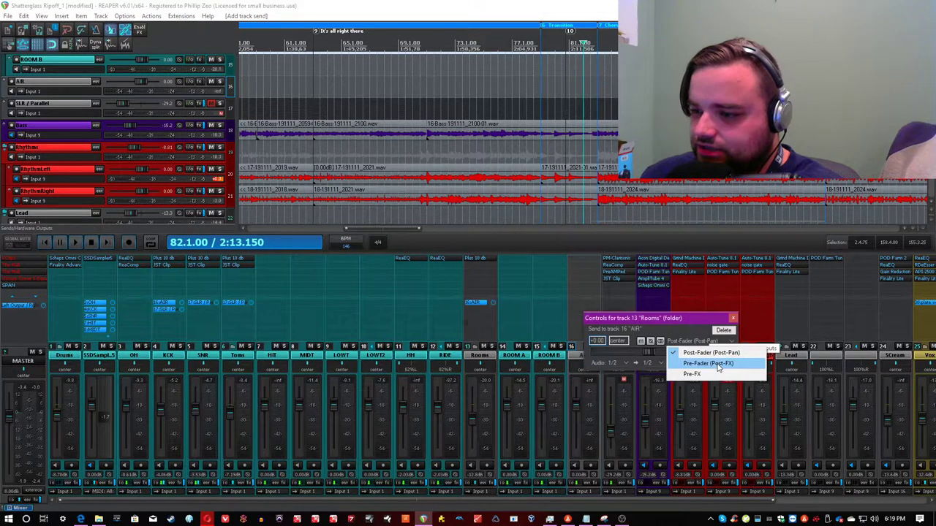
{"action": "left_click", "coordinate": [718, 364]}
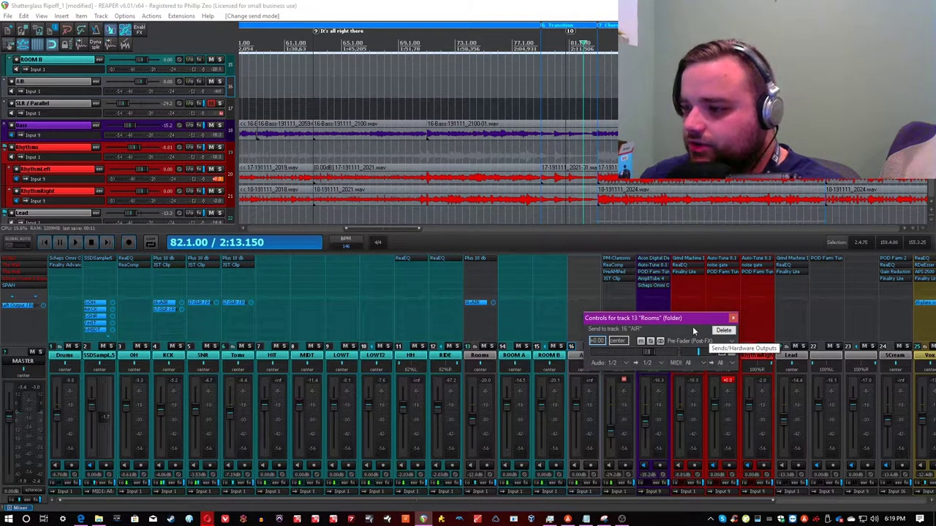
{"action": "left_click_drag", "start_coordinate": [729, 319], "coordinate": [595, 260]}
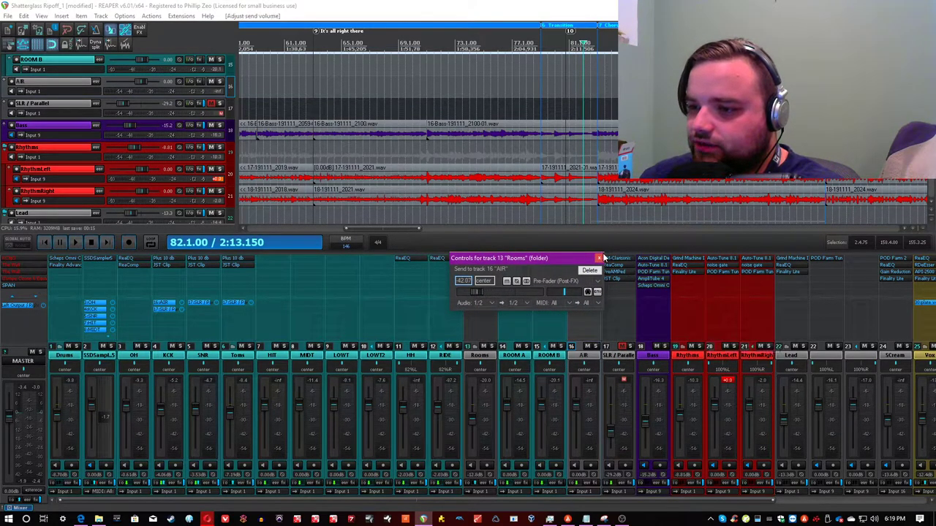
{"action": "left_click", "coordinate": [599, 258]}
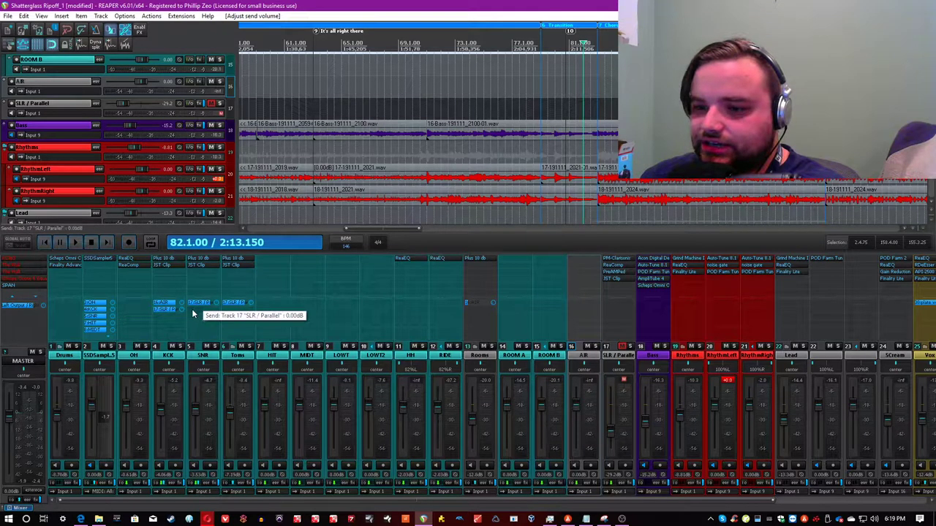
Step: Add a send from SNR to the Rooms folder track, set it to Pre-FX and close its controls
{"action": "left_click_drag", "start_coordinate": [455, 327], "coordinate": [479, 330]}
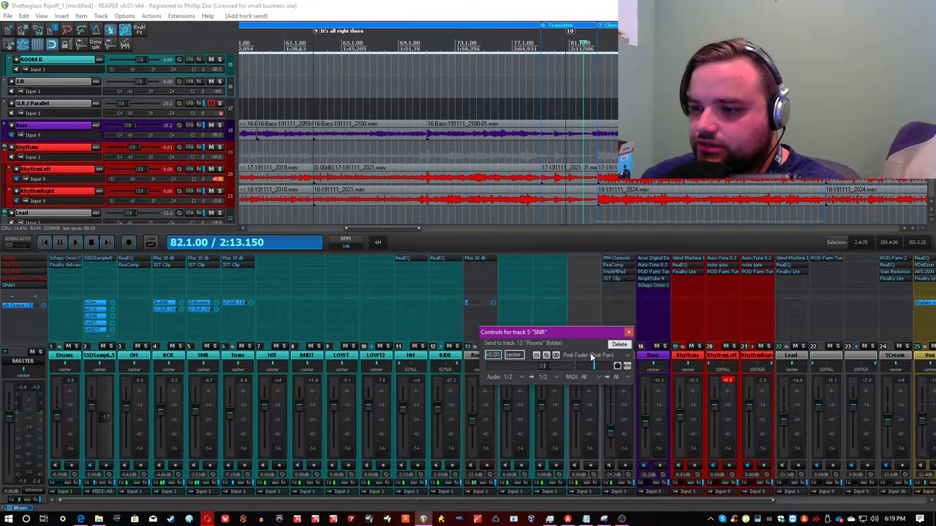
{"action": "left_click", "coordinate": [595, 356]}
{"action": "left_click", "coordinate": [585, 390]}
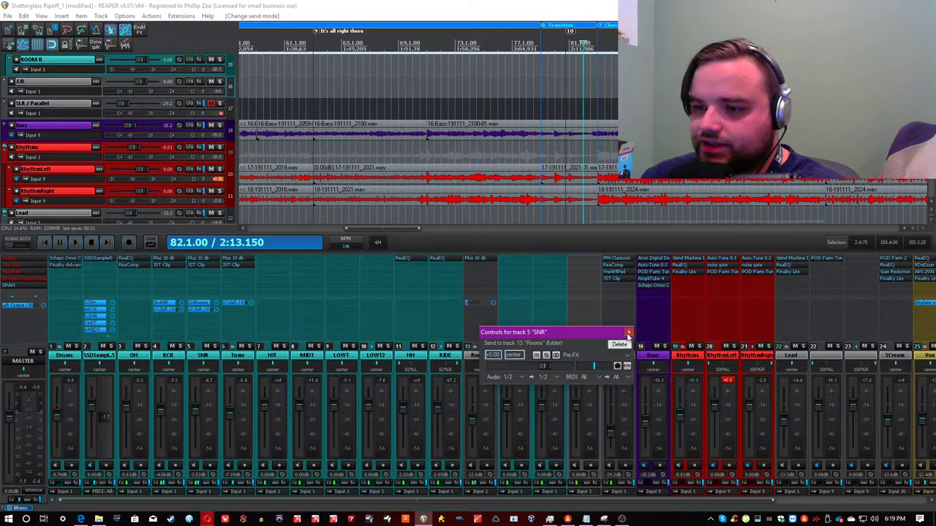
{"action": "left_click", "coordinate": [628, 333]}
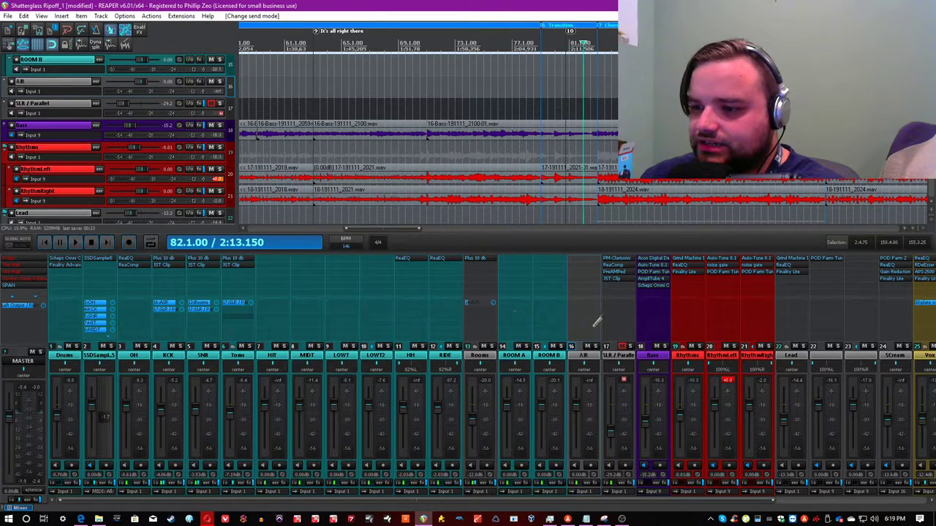
Step: Add Pre-FX sends from Toms, SNR and KCK to AIR, and review AIR's routing
{"action": "left_click_drag", "start_coordinate": [581, 327], "coordinate": [598, 338]}
{"action": "left_click", "coordinate": [697, 365]}
{"action": "left_click", "coordinate": [711, 400]}
{"action": "left_click", "coordinate": [748, 343]}
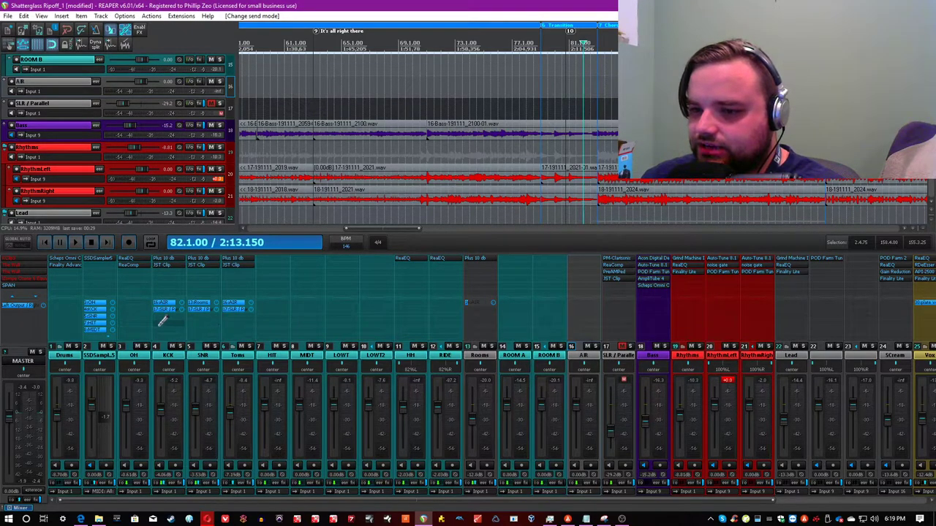
{"action": "left_click", "coordinate": [585, 321]}
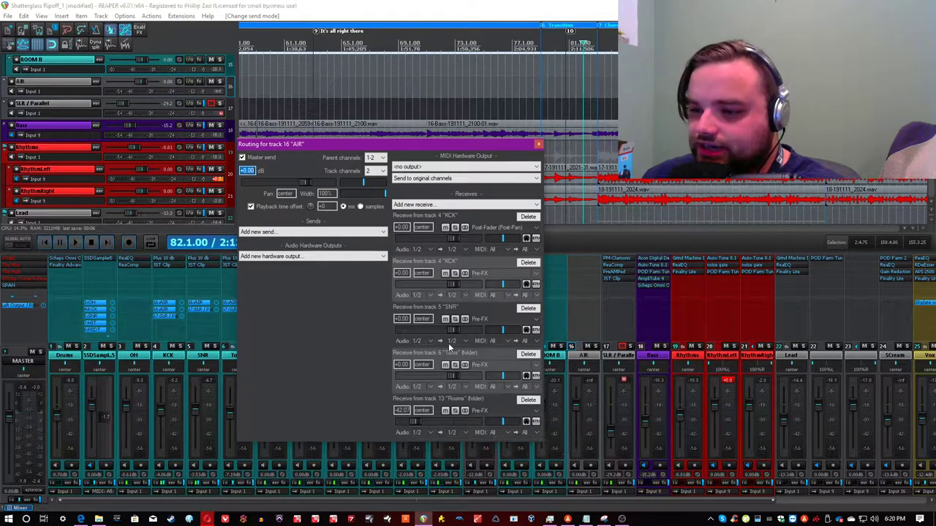
{"action": "left_click", "coordinate": [540, 145]}
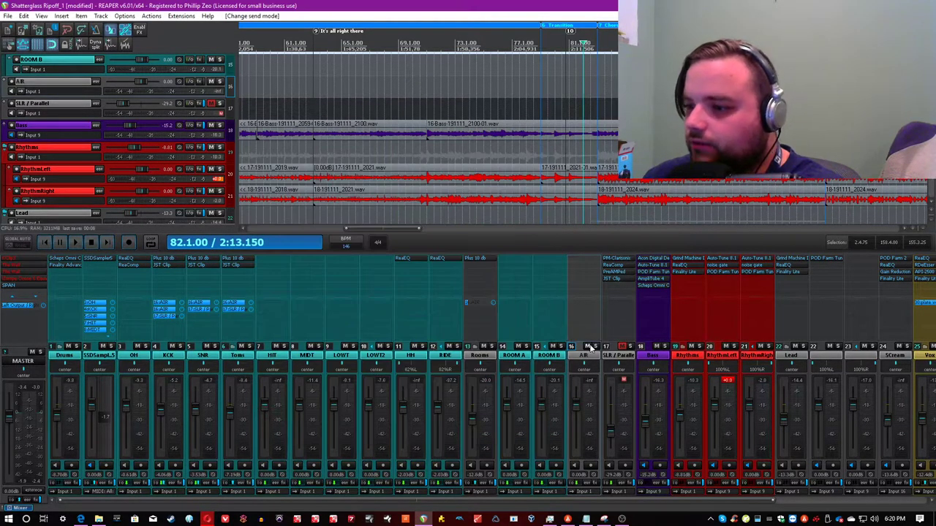
Step: Solo AIR, start playback and add ReaEQ to the track
{"action": "double_click", "coordinate": [591, 307]}
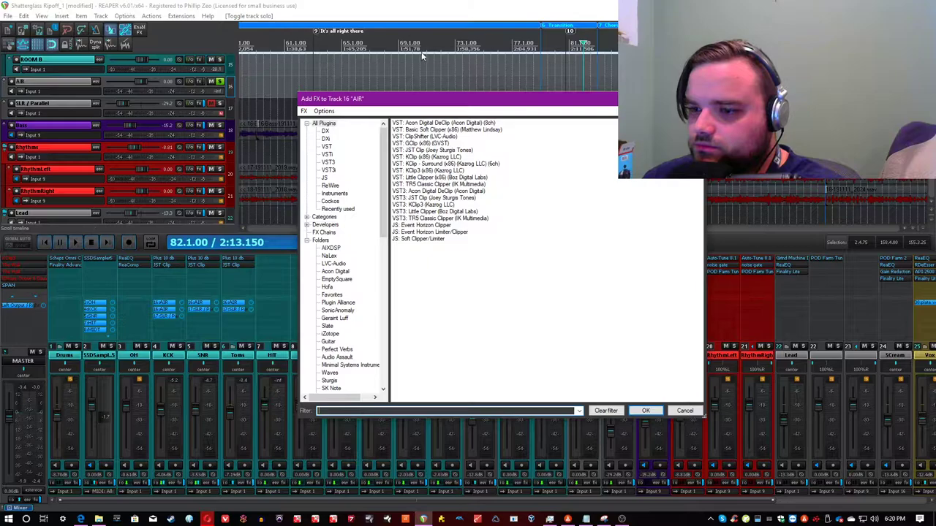
{"action": "key", "text": "space"}
{"action": "type", "text": "reaeq"}
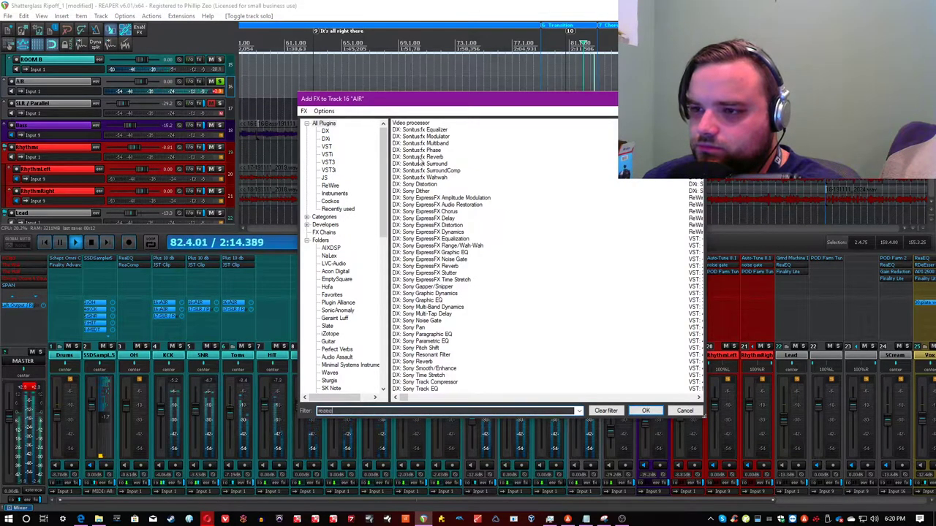
{"action": "key", "text": "Return"}
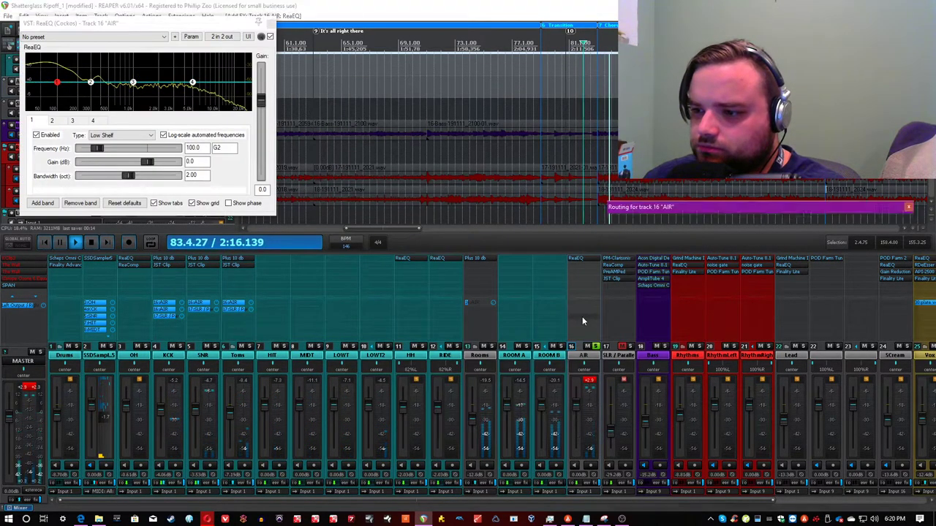
Step: Raise the Rooms receive level in AIR's routing to about -17.4 dB and close the routing window
{"action": "left_click", "coordinate": [582, 317]}
{"action": "left_click_drag", "start_coordinate": [789, 485], "coordinate": [800, 483]}
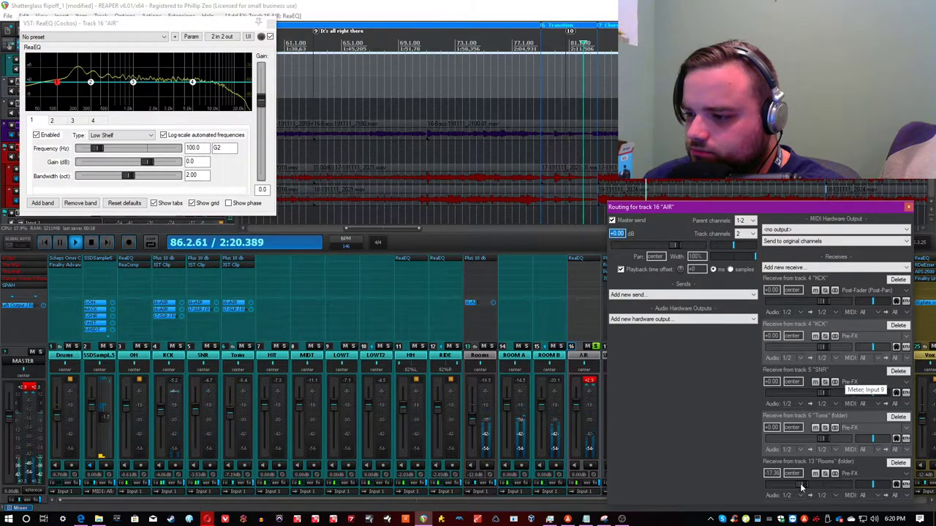
{"action": "left_click", "coordinate": [908, 208]}
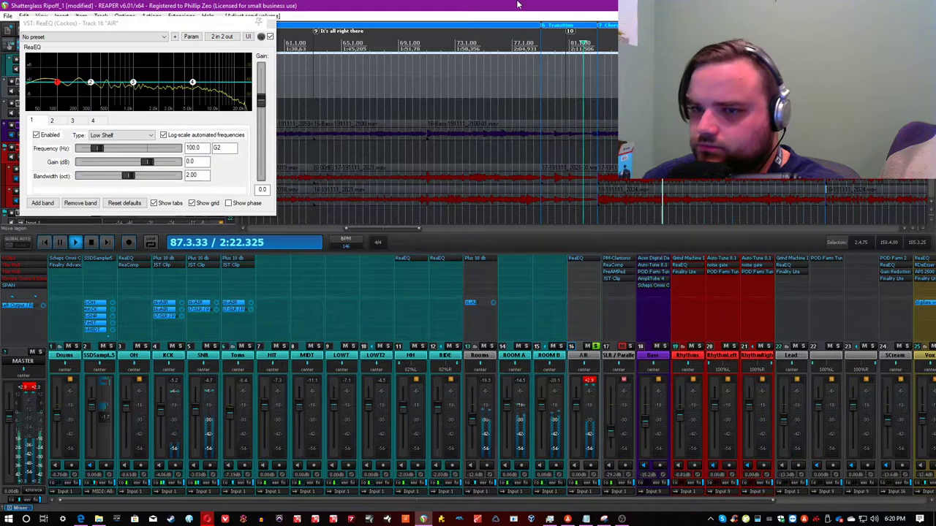
Step: Change ReaEQ's band 1 on AIR to a High Pass at about 610.9 Hz
{"action": "left_click", "coordinate": [132, 136]}
{"action": "left_click", "coordinate": [131, 170]}
{"action": "left_click_drag", "start_coordinate": [57, 97], "coordinate": [70, 102]}
{"action": "left_click", "coordinate": [419, 219]}
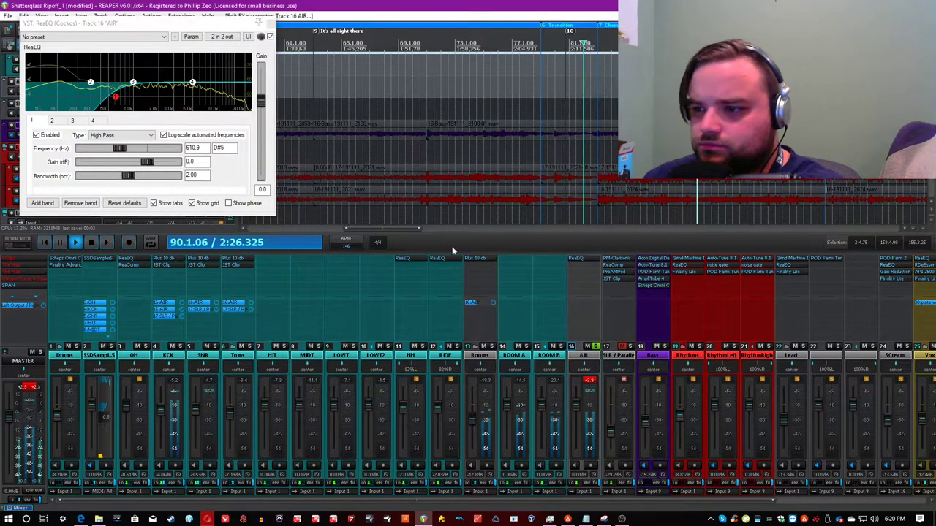
Step: Add Plus 10 db to AIR, shape EQ bands 3 and 4 with band 4 at 14144 Hz, and set ReaEQ's high-pass to 681.7 Hz
{"action": "double_click", "coordinate": [577, 285]}
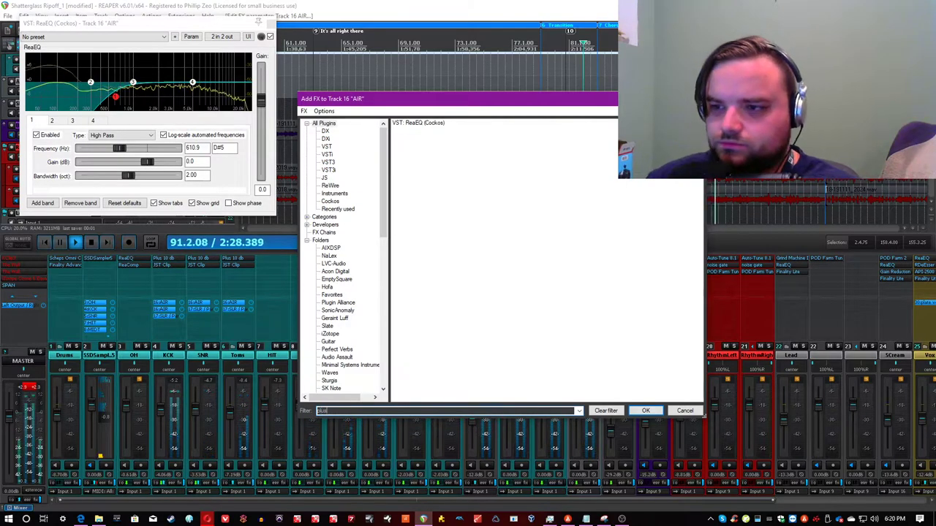
{"action": "double_click", "coordinate": [416, 132]}
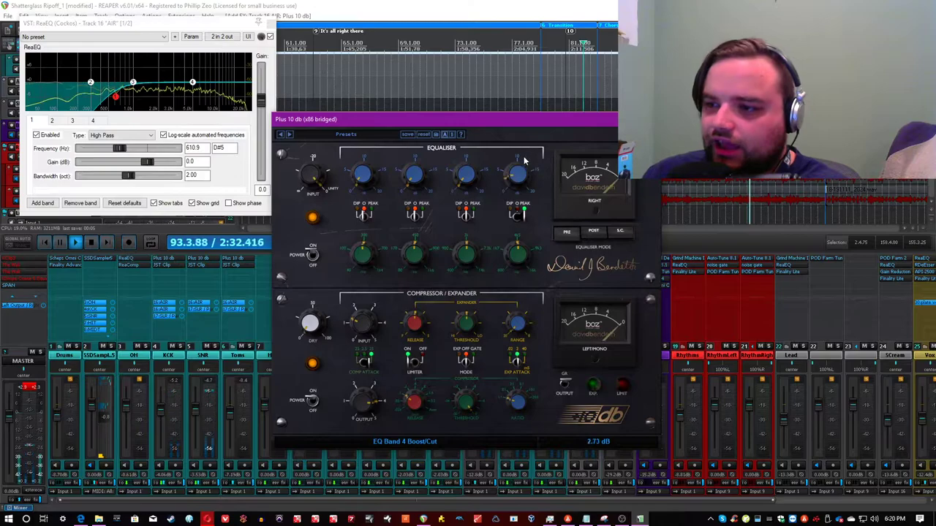
{"action": "left_click_drag", "start_coordinate": [519, 265], "coordinate": [528, 238]}
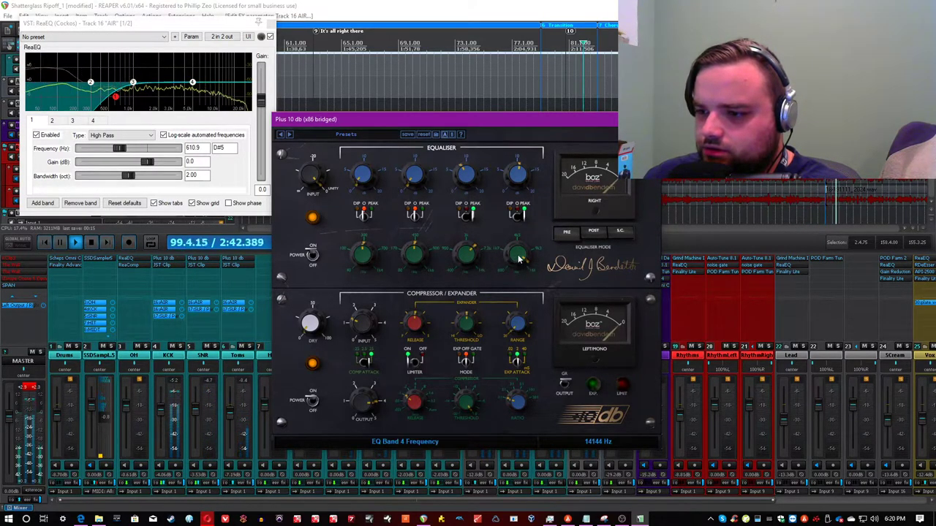
{"action": "left_click", "coordinate": [449, 4]}
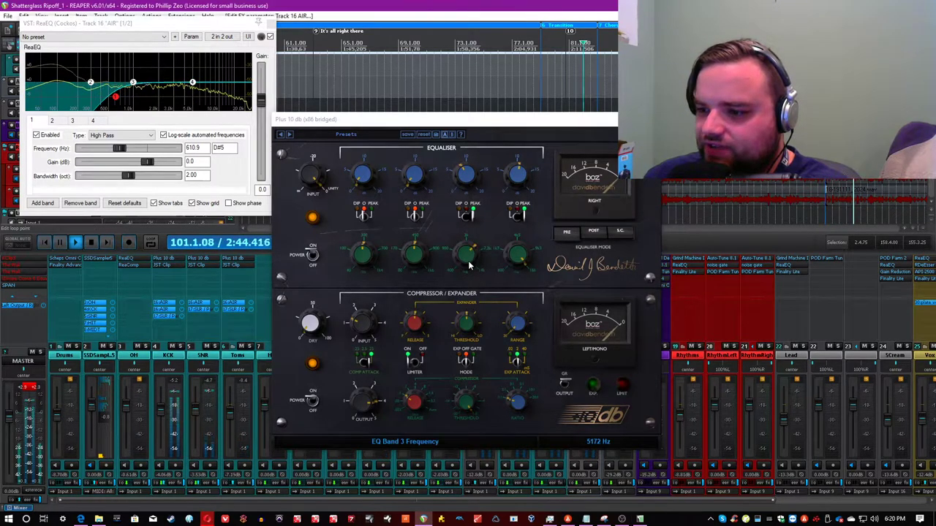
{"action": "left_click_drag", "start_coordinate": [469, 266], "coordinate": [484, 252]}
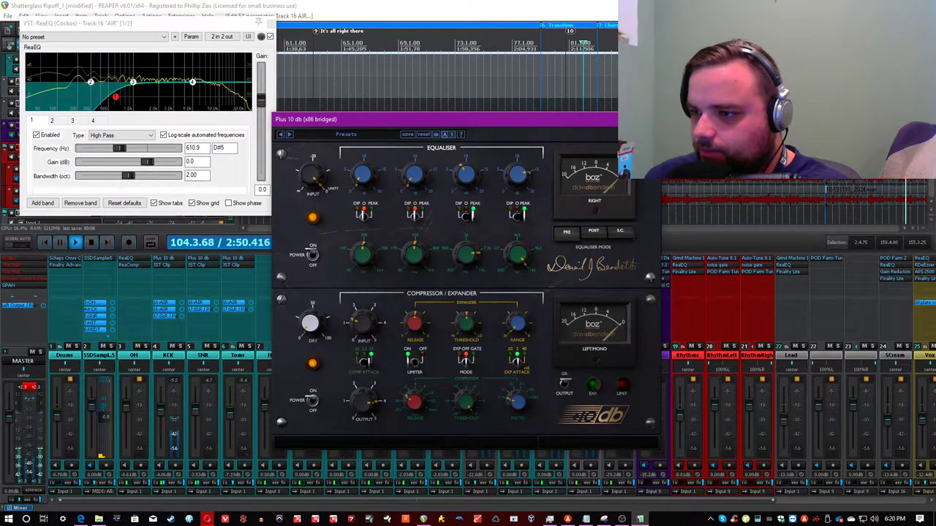
{"action": "left_click_drag", "start_coordinate": [114, 100], "coordinate": [119, 98]}
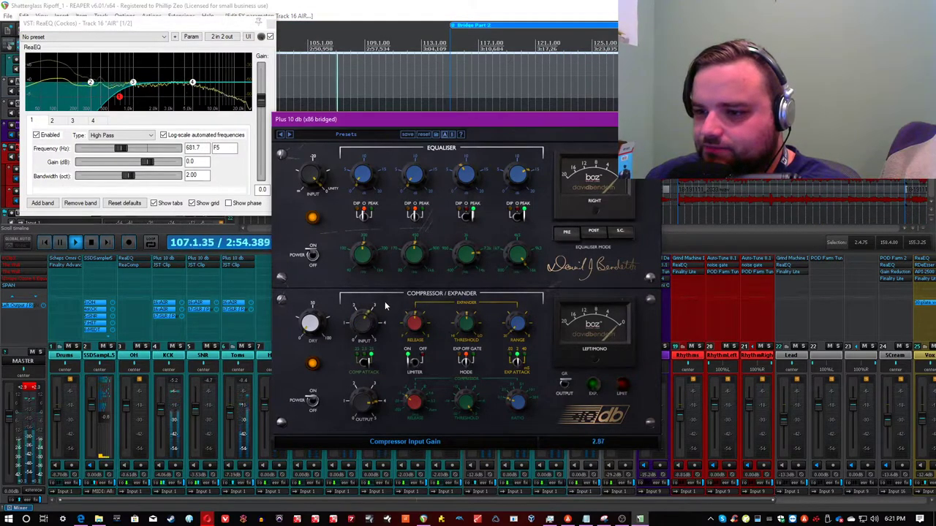
Step: Set AIR's Plus 10 db compressor to 0.25 ms attack and 0.025 sec release, adjust its ratio and input gain, and restart playback
{"action": "left_click_drag", "start_coordinate": [522, 412], "coordinate": [537, 378]}
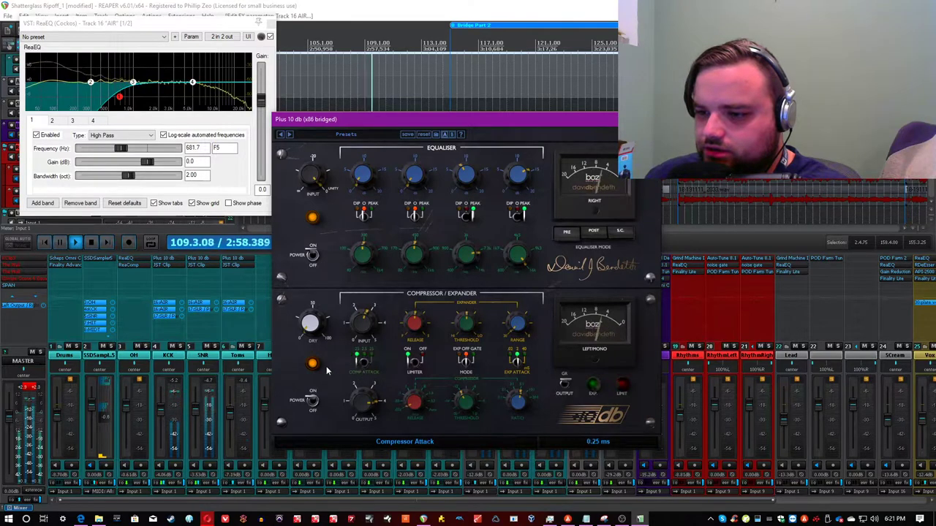
{"action": "left_click", "coordinate": [356, 370]}
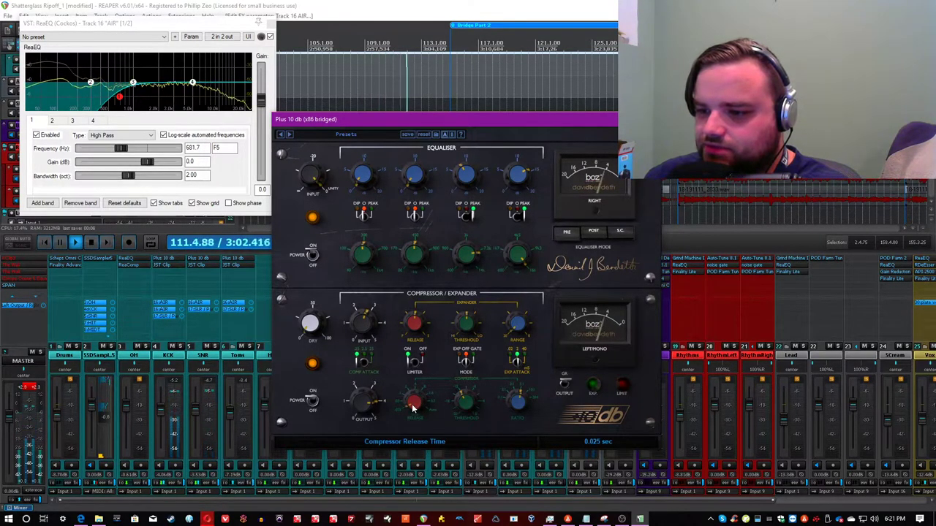
{"action": "left_click_drag", "start_coordinate": [368, 325], "coordinate": [370, 307]}
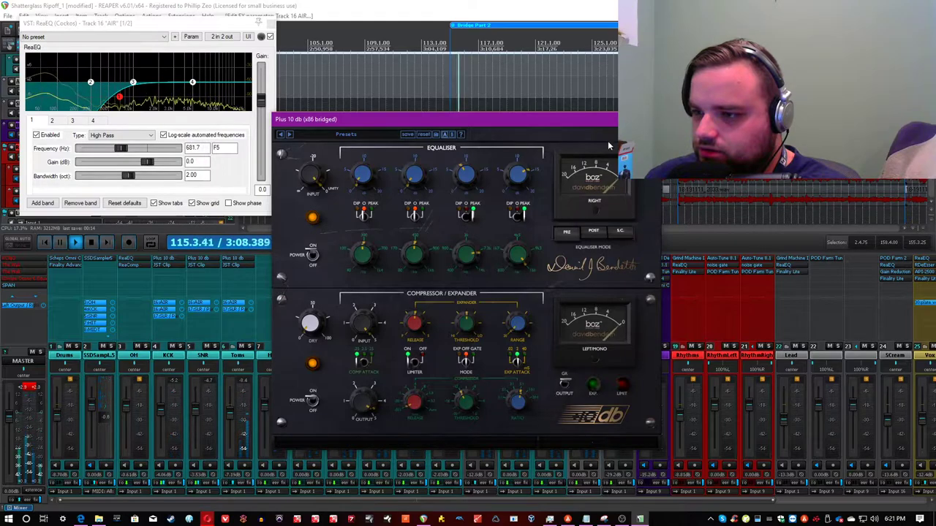
{"action": "left_click_drag", "start_coordinate": [589, 119], "coordinate": [333, 52]}
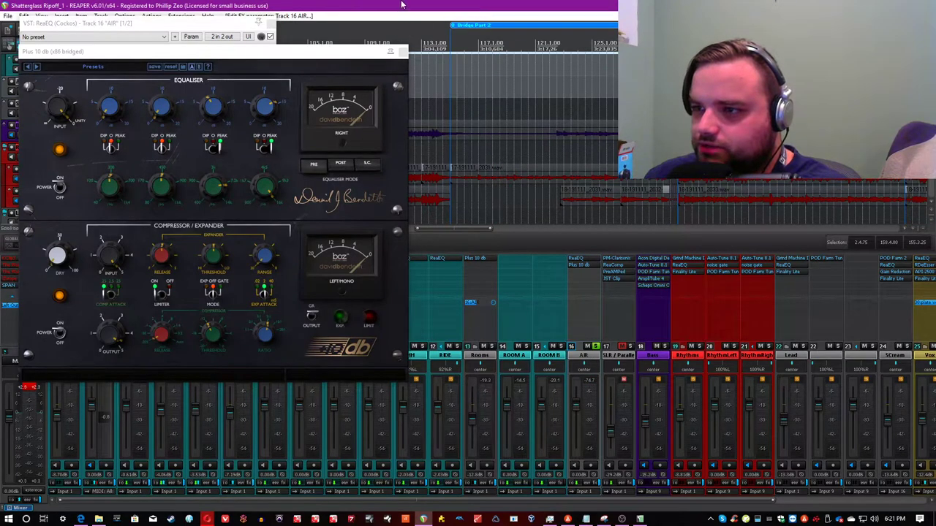
{"action": "key", "text": "space"}
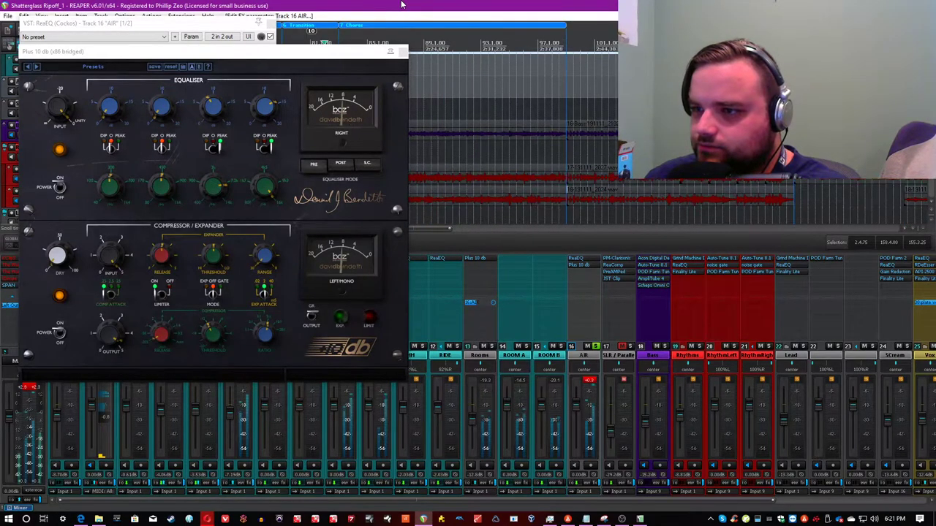
Step: Copy JST Clip from SLR / Parallel to the end of AIR's effects, adjust its clipping, and close the plug-in windows
{"action": "left_click_drag", "start_coordinate": [612, 280], "coordinate": [579, 282]}
{"action": "left_click", "coordinate": [582, 273]}
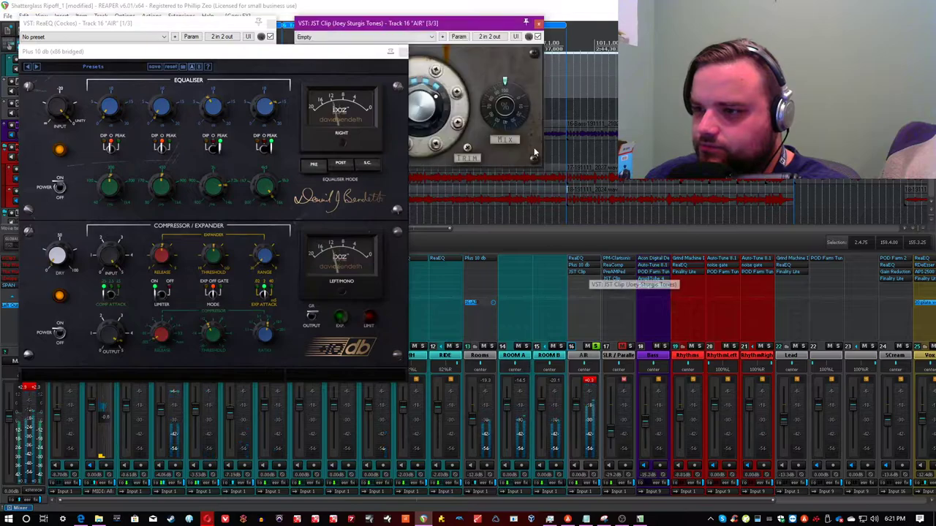
{"action": "left_click_drag", "start_coordinate": [562, 218], "coordinate": [562, 225]}
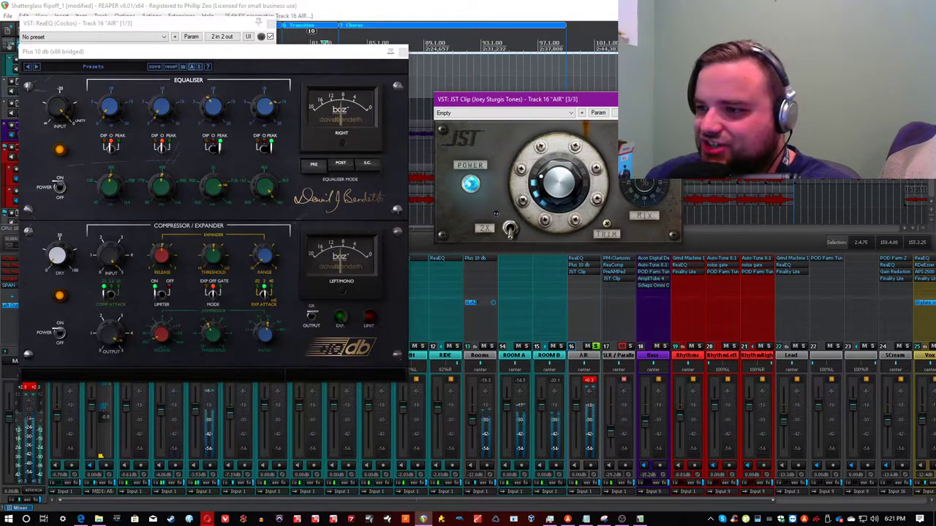
{"action": "left_click", "coordinate": [677, 99]}
{"action": "left_click", "coordinate": [403, 52]}
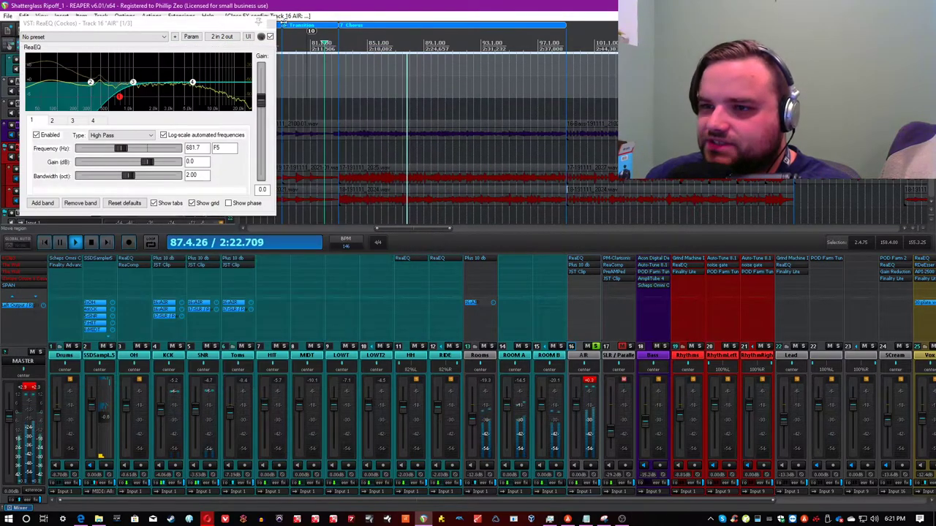
{"action": "left_click", "coordinate": [265, 24]}
Step: Lower AIR's volume to -23.7 dB and unsolo the track
{"action": "left_click", "coordinate": [589, 380]}
{"action": "left_click_drag", "start_coordinate": [585, 403], "coordinate": [581, 438]}
{"action": "left_click", "coordinate": [596, 347]}
{"action": "left_click", "coordinate": [591, 394]}
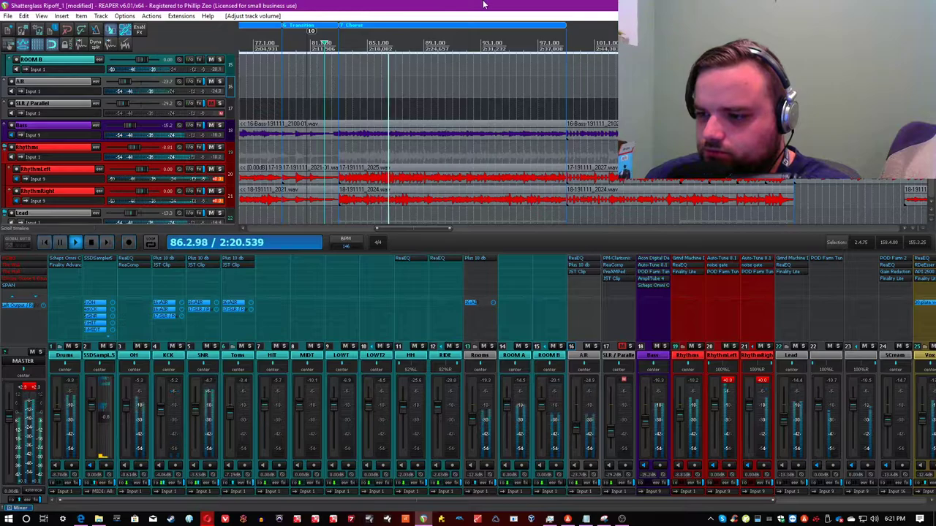
Step: Compare the playing mix with AIR muted and unmuted, and stop playback
{"action": "left_click", "coordinate": [588, 347]}
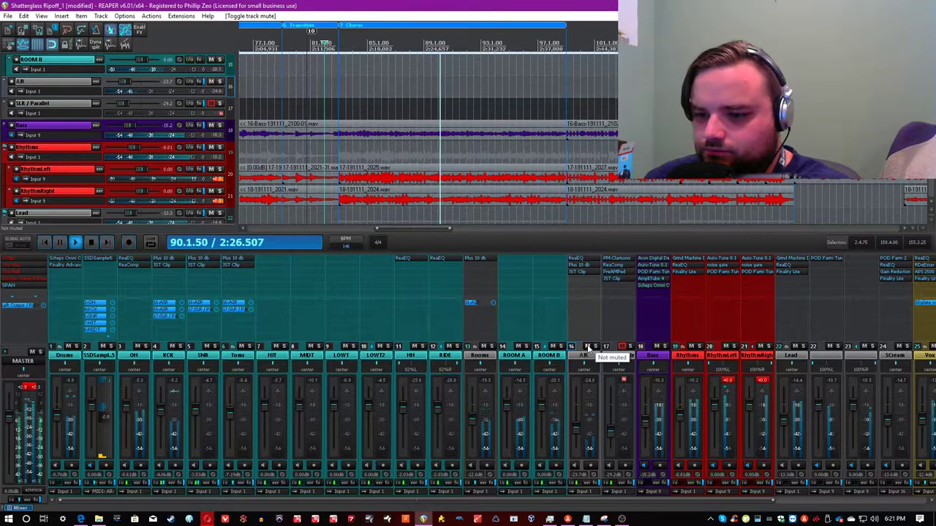
{"action": "left_click", "coordinate": [588, 347]}
{"action": "key", "text": "space"}
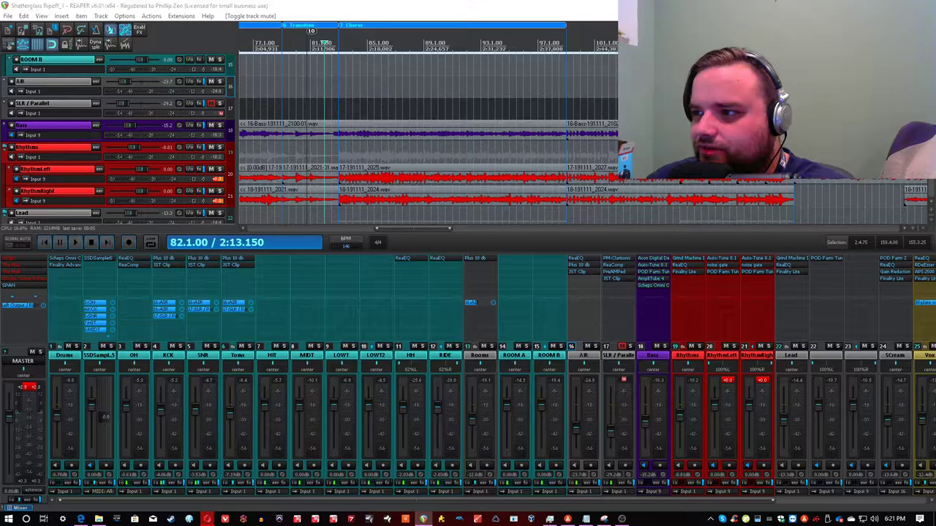
Step: Save the project and lower AIR's volume to -27.6 dB
{"action": "key", "text": "Escape"}
{"action": "key", "text": "ctrl+s"}
{"action": "left_click_drag", "start_coordinate": [577, 428], "coordinate": [581, 436]}
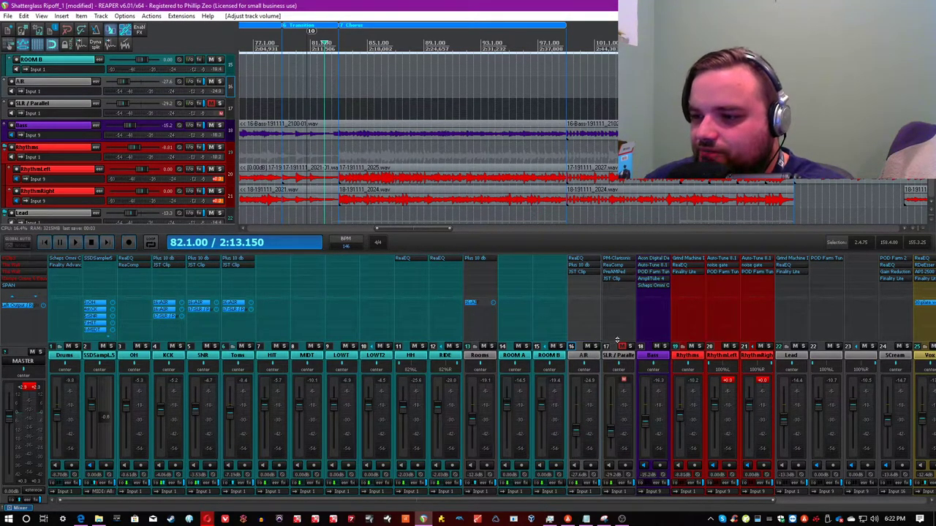
Step: Unmute SLR / Parallel, compare the playing mix with it and AIR muted and unmuted, and save the project
{"action": "left_click", "coordinate": [620, 356]}
{"action": "key", "text": "space"}
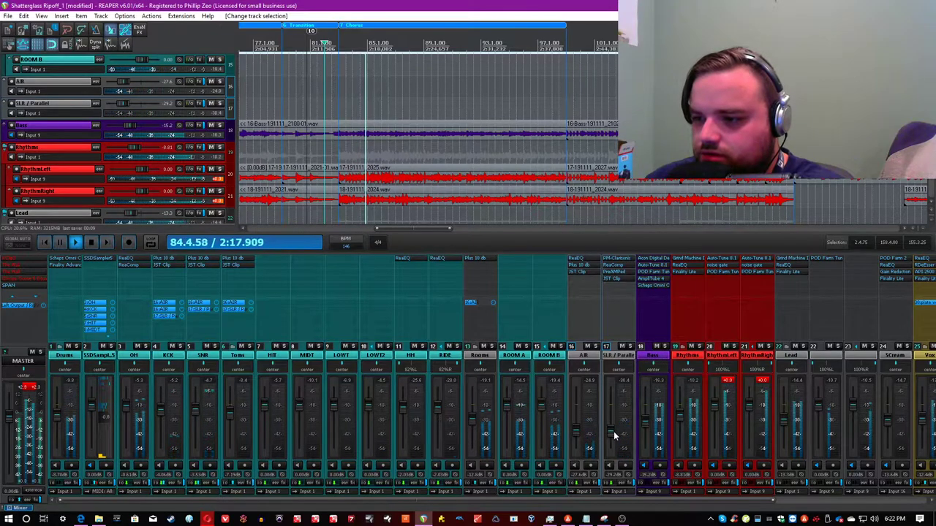
{"action": "left_click", "coordinate": [621, 347]}
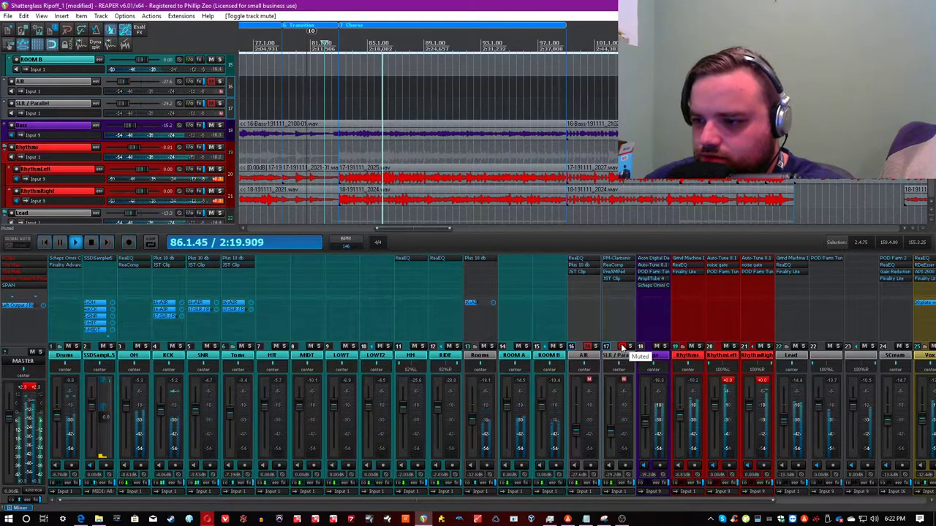
{"action": "left_click", "coordinate": [621, 347]}
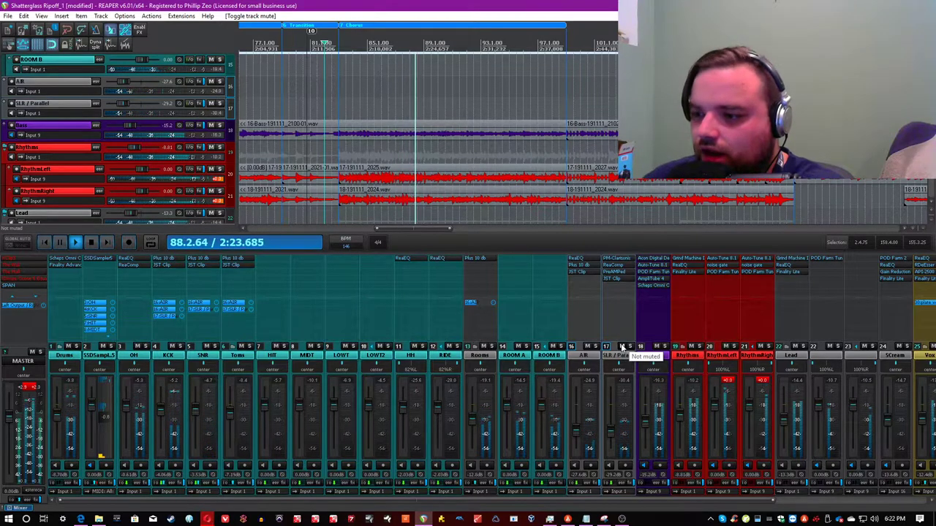
{"action": "key", "text": "space"}
{"action": "key", "text": "ctrl+s"}
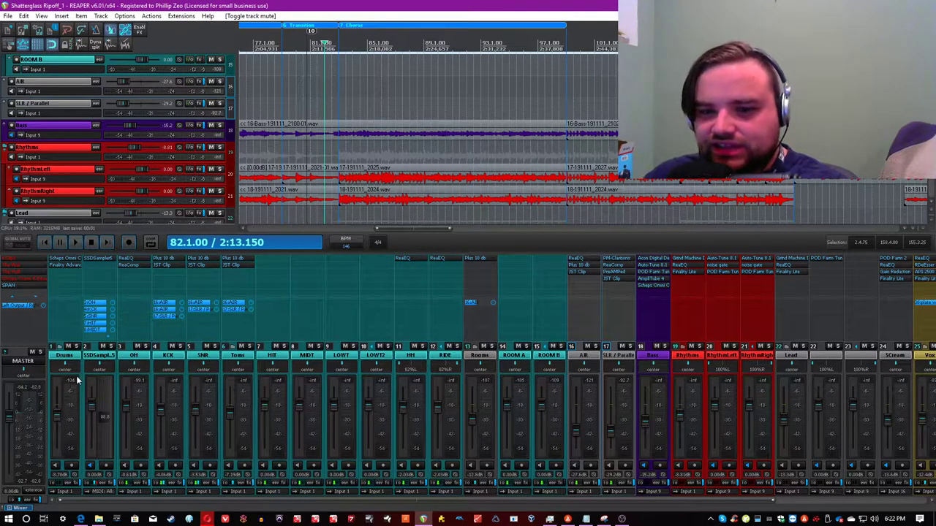
{"action": "left_click", "coordinate": [24, 395]}
{"action": "key", "text": "ctrl+s"}
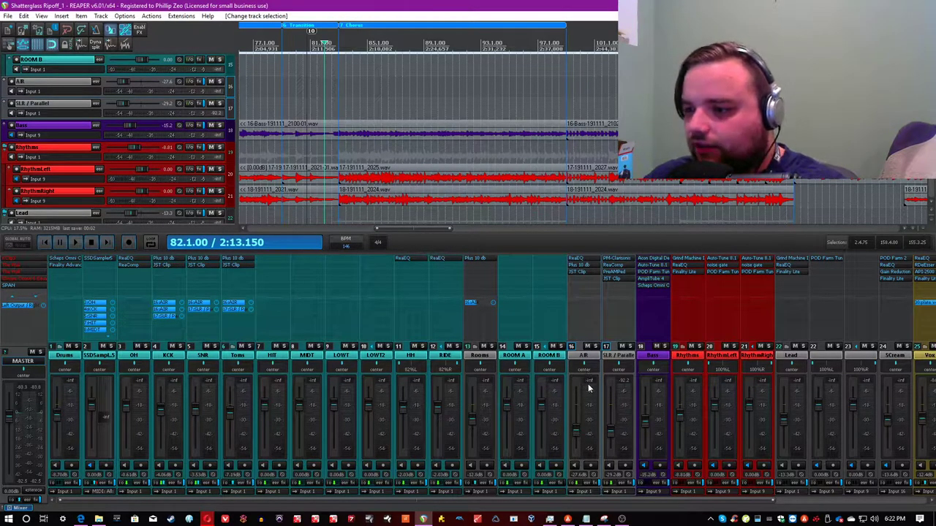
Step: Listen to AIR and SLR / Parallel soloed together, stop playback and unsolo both tracks
{"action": "left_click", "coordinate": [597, 345]}
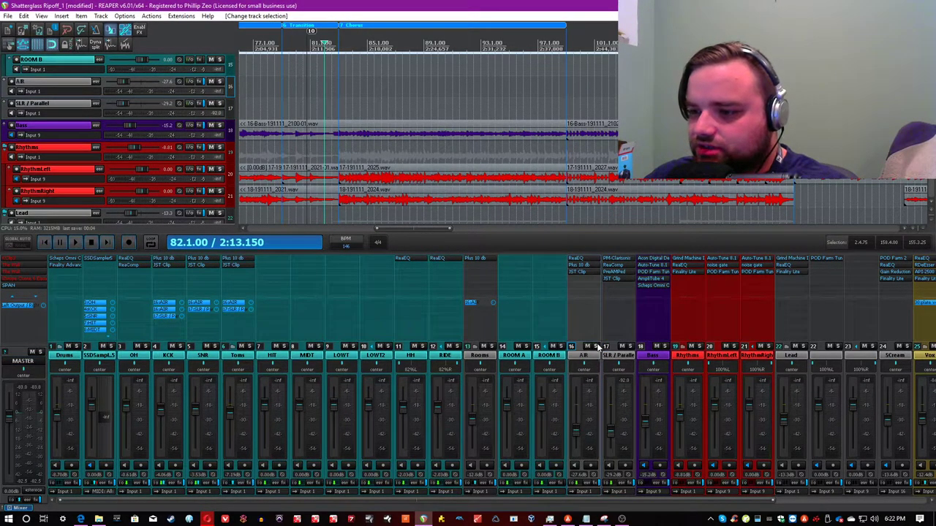
{"action": "left_click", "coordinate": [630, 346]}
{"action": "key", "text": "space"}
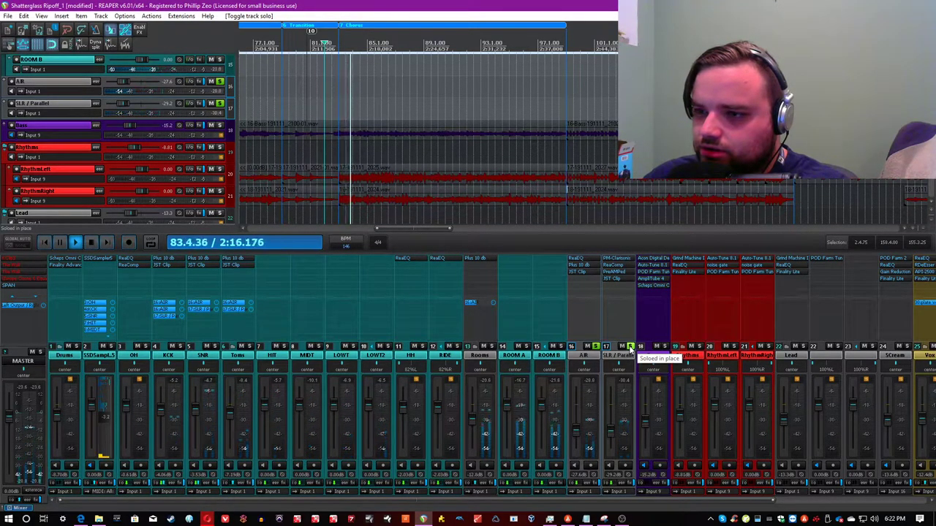
{"action": "key", "text": "space"}
{"action": "left_click", "coordinate": [630, 346]}
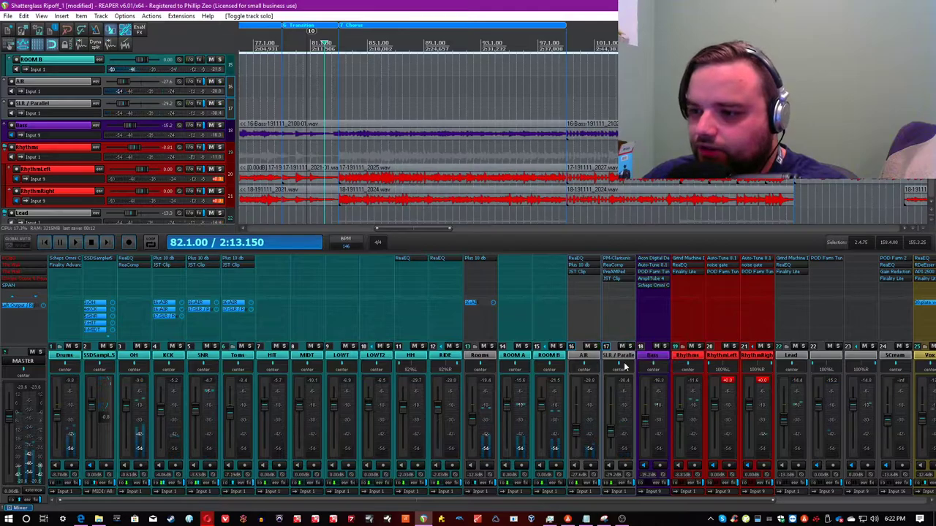
Step: Save the project, add a track named Parallel SCOOPY Bass after SLR / Parallel, and save again
{"action": "key", "text": "ctrl+s"}
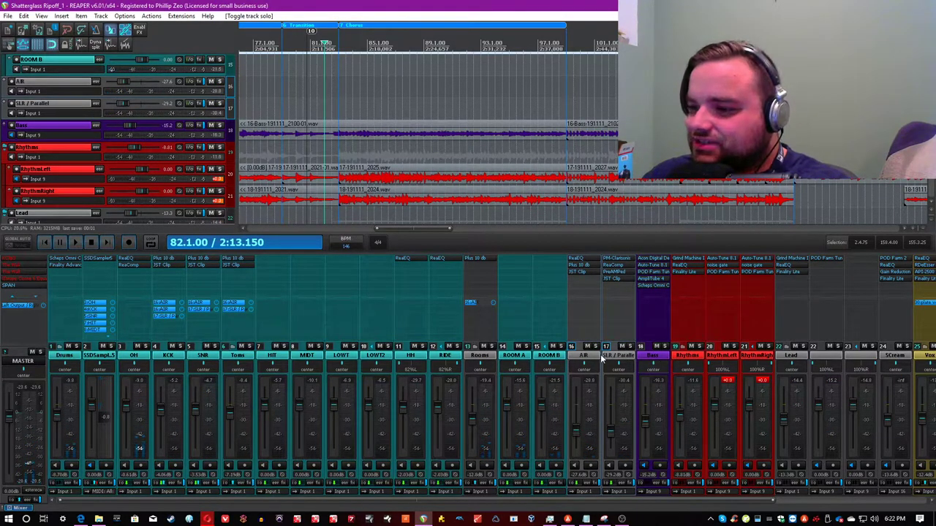
{"action": "left_click", "coordinate": [620, 357]}
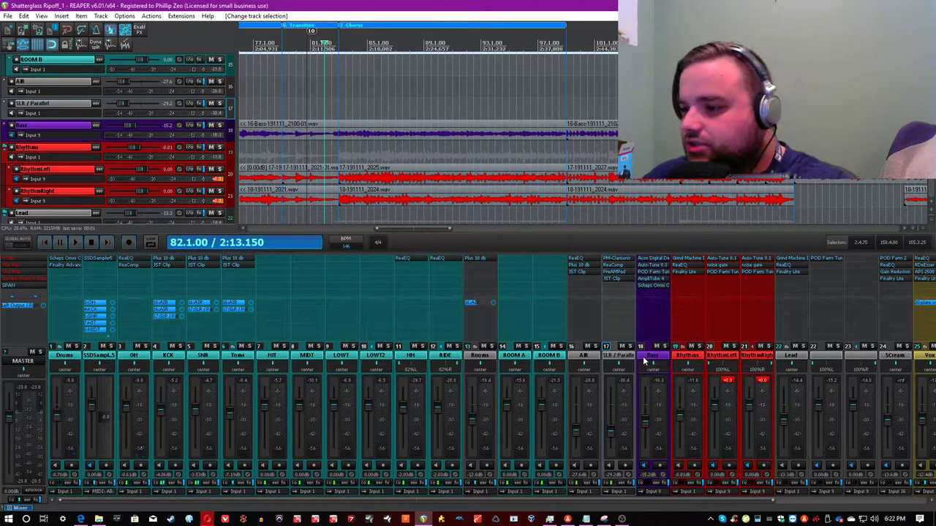
{"action": "key", "text": "ctrl+t"}
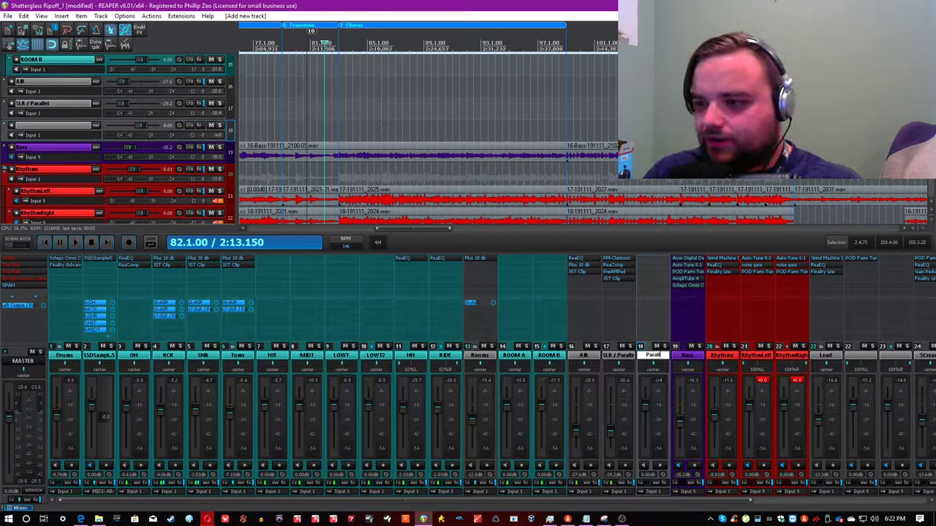
{"action": "type", "text": "PY Bass"}
{"action": "key", "text": "Return"}
{"action": "key", "text": "ctrl+s"}
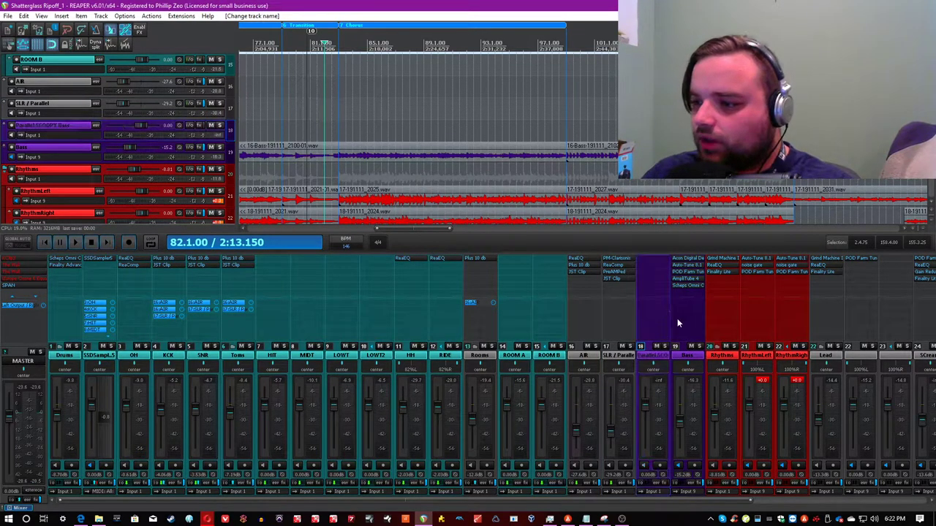
Step: Send Bass to the Parallel SCOOPY Bass track, solo that track and insert ReaEQ on it
{"action": "left_click_drag", "start_coordinate": [653, 317], "coordinate": [648, 354]}
{"action": "left_click", "coordinate": [665, 346]}
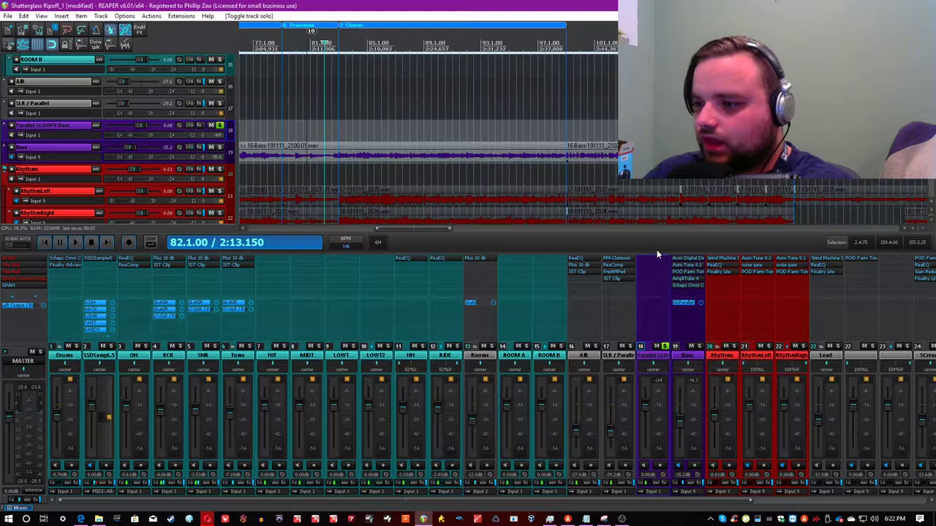
{"action": "left_click", "coordinate": [653, 263]}
{"action": "double_click", "coordinate": [443, 125]}
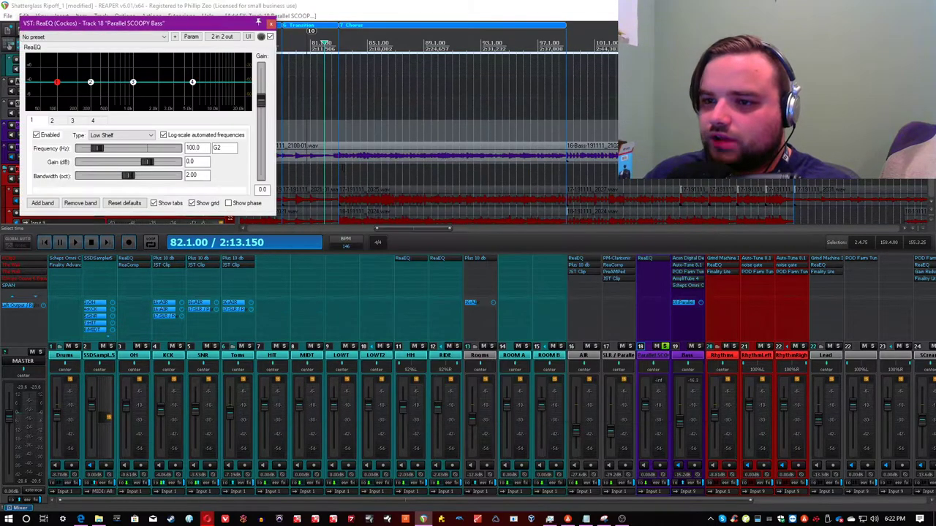
Step: In ReaEQ, cut the mids with band 3, boost the low shelf 8.4 dB at 103.6 Hz and the high shelf 5.8 dB at 1979.2 Hz
{"action": "left_click_drag", "start_coordinate": [134, 84], "coordinate": [110, 103]}
{"action": "left_click_drag", "start_coordinate": [56, 81], "coordinate": [58, 61]}
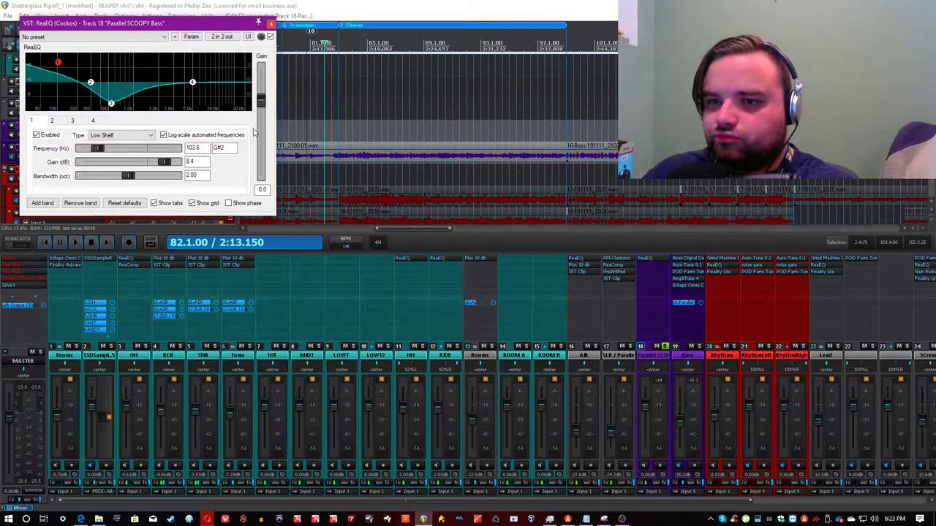
{"action": "left_click_drag", "start_coordinate": [193, 82], "coordinate": [158, 68]}
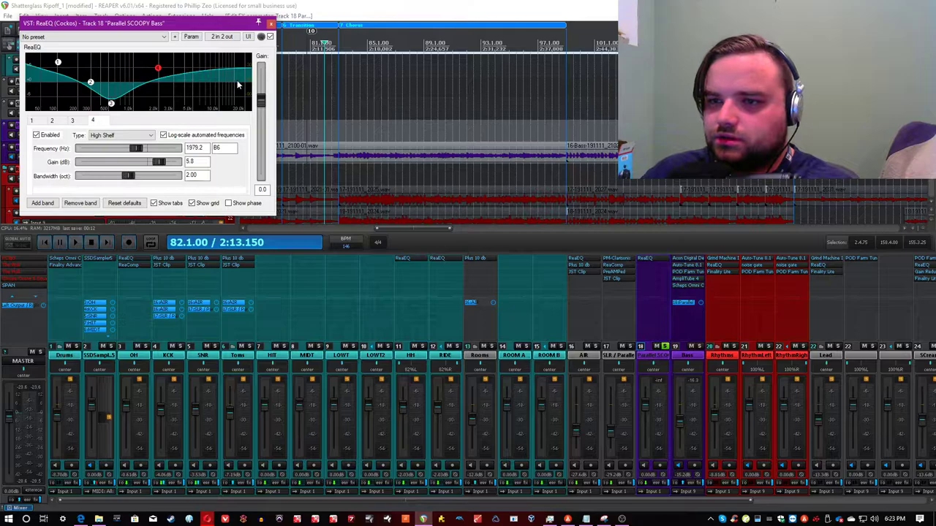
Step: Add a fifth ReaEQ band as a Low Pass at about 4949 Hz and close the equalizer window
{"action": "double_click", "coordinate": [238, 82]}
{"action": "left_click", "coordinate": [121, 135]}
{"action": "left_click", "coordinate": [124, 165]}
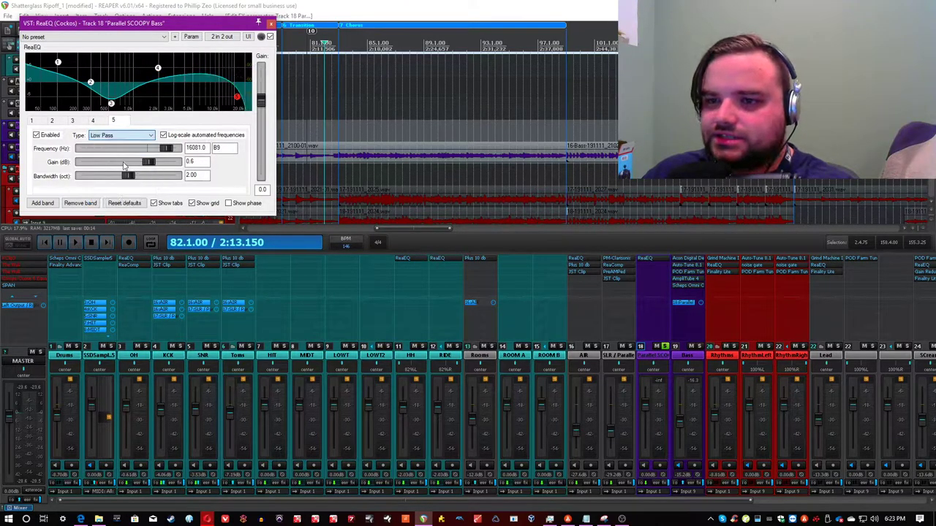
{"action": "left_click_drag", "start_coordinate": [236, 103], "coordinate": [194, 108]}
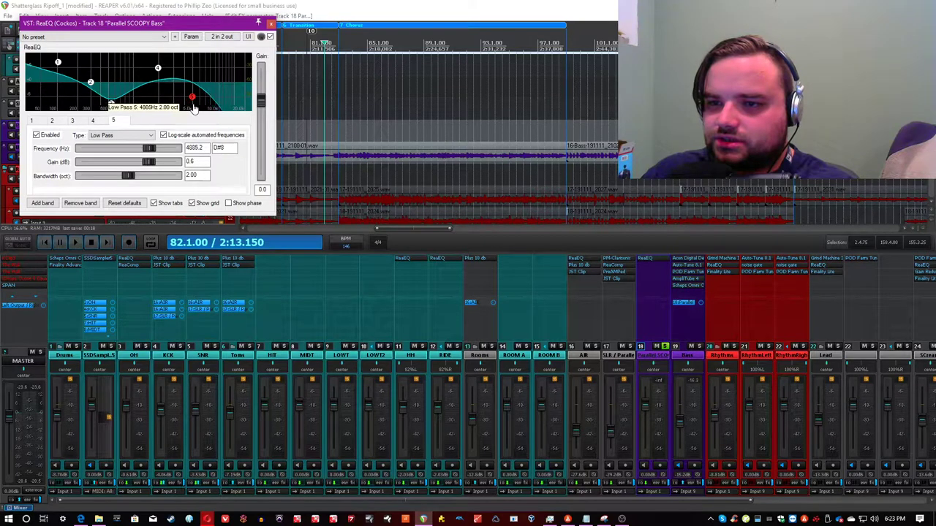
{"action": "left_click", "coordinate": [272, 24]}
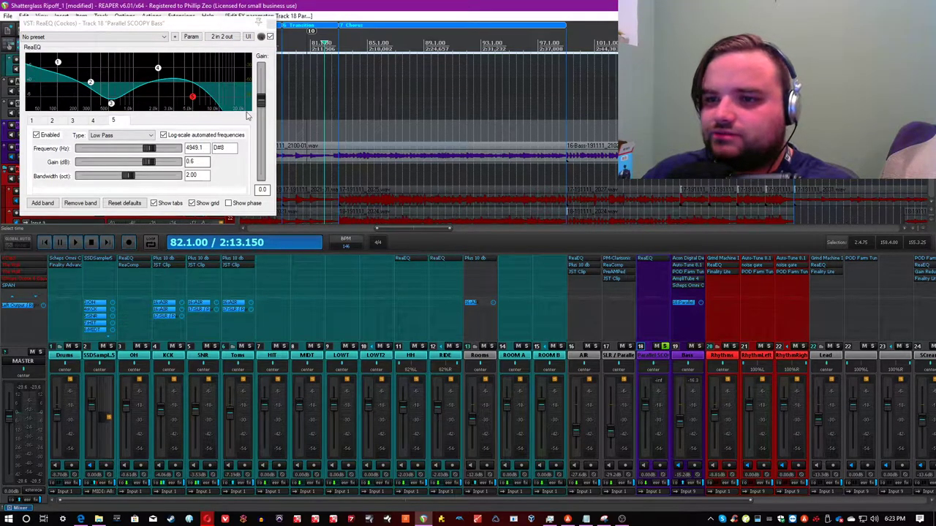
{"action": "left_click", "coordinate": [272, 24]}
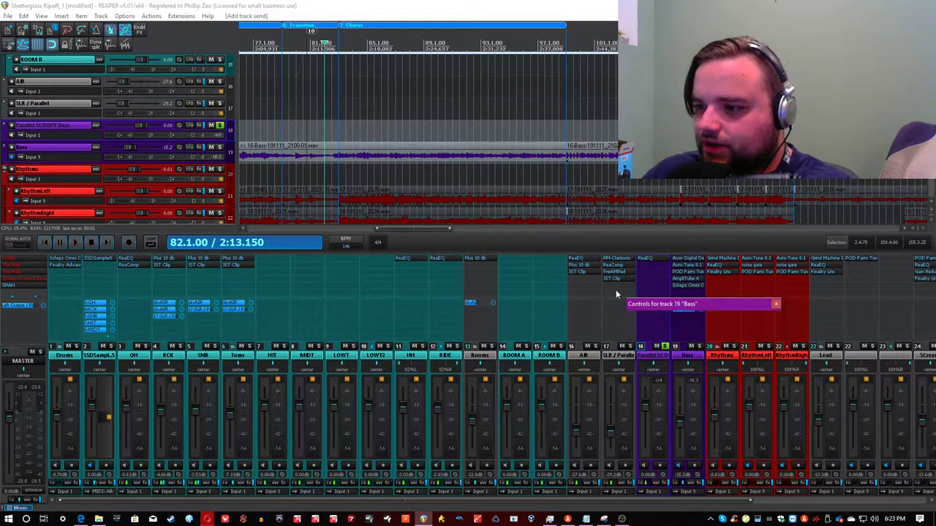
Step: Add Pawn Shop Comp to Parallel SCOOPY Bass and, during playback, set minimum attack and release, a higher ratio and a -31.2 dB threshold
{"action": "double_click", "coordinate": [643, 285]}
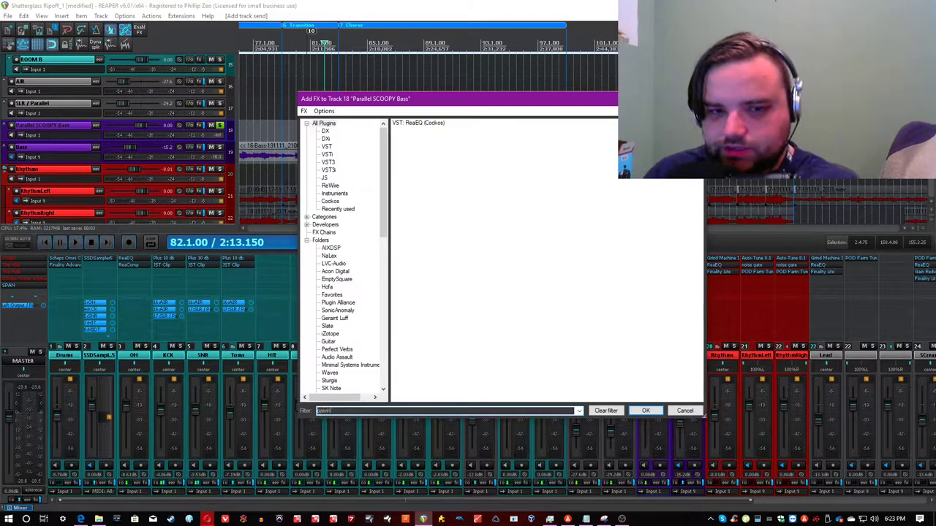
{"action": "key", "text": "Return"}
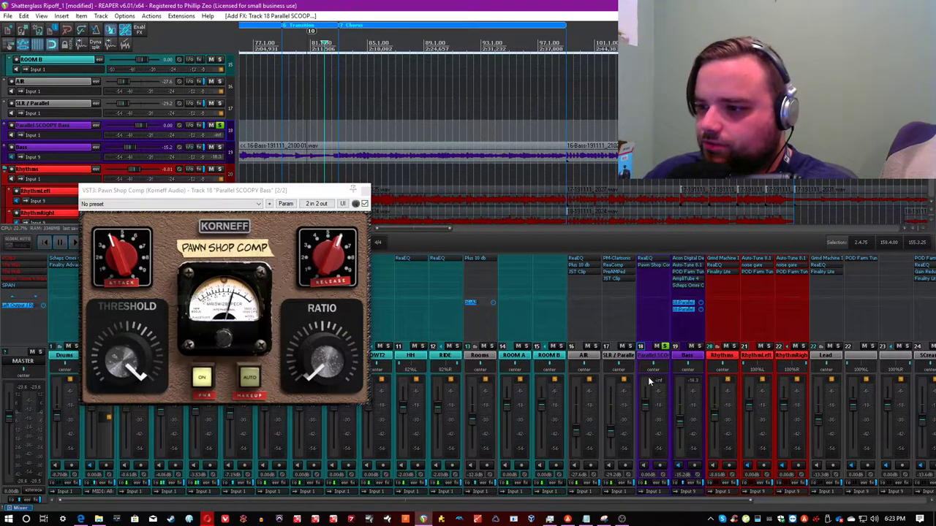
{"action": "key", "text": "space"}
{"action": "left_click", "coordinate": [125, 356]}
{"action": "left_click_drag", "start_coordinate": [126, 356], "coordinate": [123, 320]}
{"action": "left_click_drag", "start_coordinate": [329, 257], "coordinate": [326, 338]}
{"action": "left_click_drag", "start_coordinate": [120, 358], "coordinate": [123, 349]}
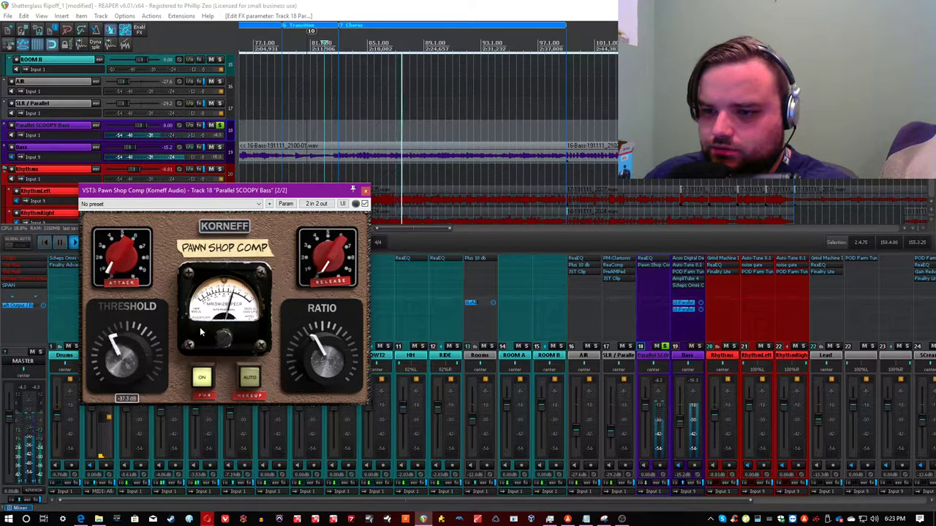
{"action": "mouse_move", "coordinate": [131, 354]}
{"action": "left_mouse_down"}
{"action": "mouse_move", "coordinate": [137, 340]}
{"action": "mouse_move", "coordinate": [141, 356]}
{"action": "left_mouse_up"}
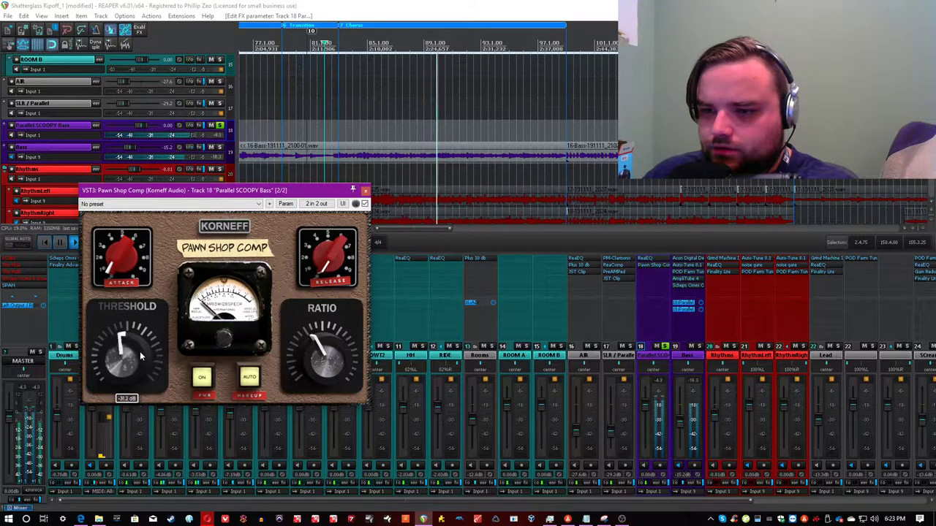
Step: Dismiss Pawn Shop Comp's preset browser, then raise the operating level and adjust the bias on its rear panel
{"action": "left_click", "coordinate": [245, 245]}
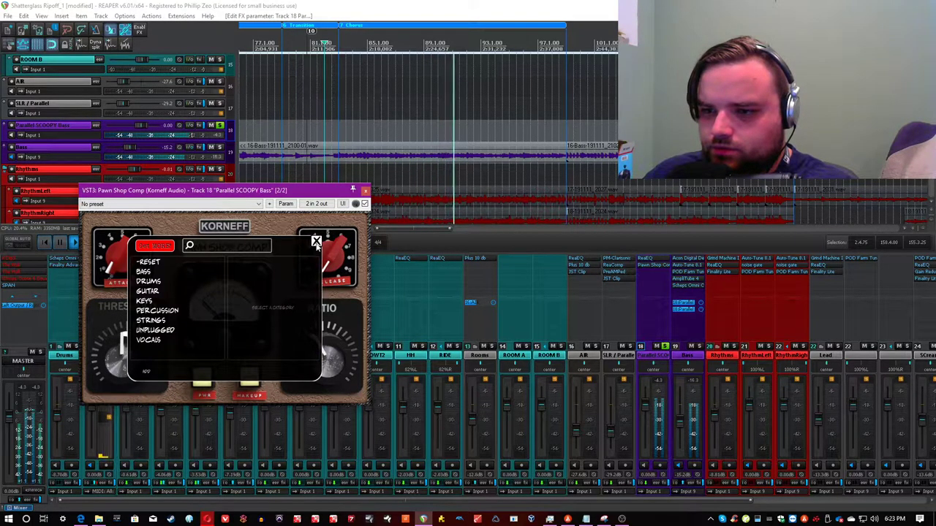
{"action": "left_click", "coordinate": [316, 242]}
{"action": "left_click", "coordinate": [219, 230]}
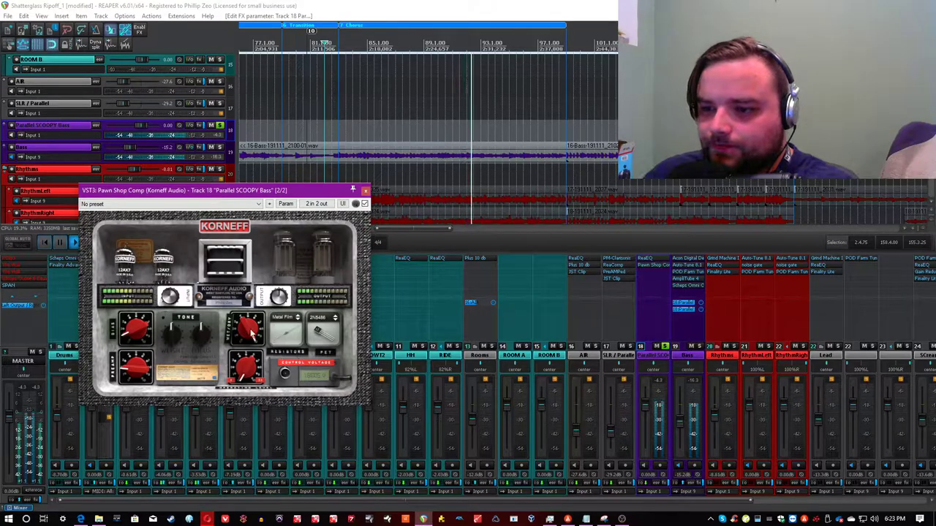
{"action": "left_click_drag", "start_coordinate": [247, 373], "coordinate": [254, 329]}
{"action": "left_click_drag", "start_coordinate": [140, 333], "coordinate": [147, 318]}
Step: Reopen ReaEQ on Parallel SCOOPY Bass and raise the high shelf to 12.6 dB at about 1953 Hz
{"action": "left_click", "coordinate": [643, 259]}
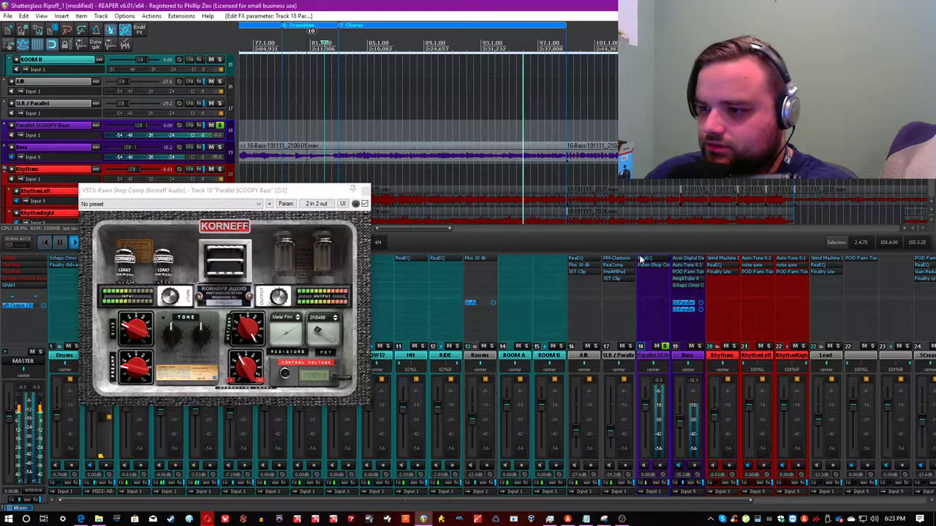
{"action": "left_click_drag", "start_coordinate": [128, 175], "coordinate": [100, 179]}
{"action": "left_click_drag", "start_coordinate": [157, 68], "coordinate": [158, 52]}
Step: Raise ReaEQ's low shelf, widen band 3 to 3.33 octaves, set band 2 to -5.4 dB at 219.6 Hz, and close the equalizer
{"action": "mouse_move", "coordinate": [59, 65]}
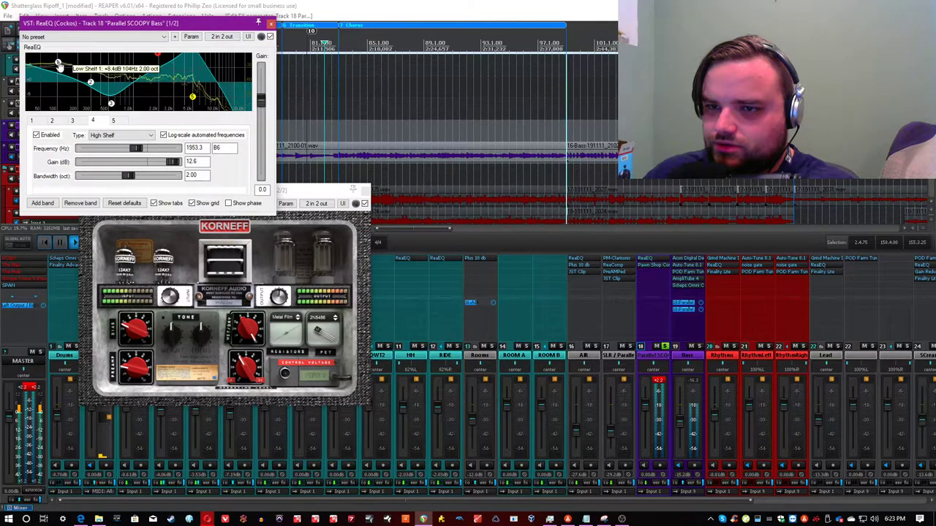
{"action": "left_click", "coordinate": [111, 103]}
{"action": "left_click_drag", "start_coordinate": [129, 178], "coordinate": [159, 177]}
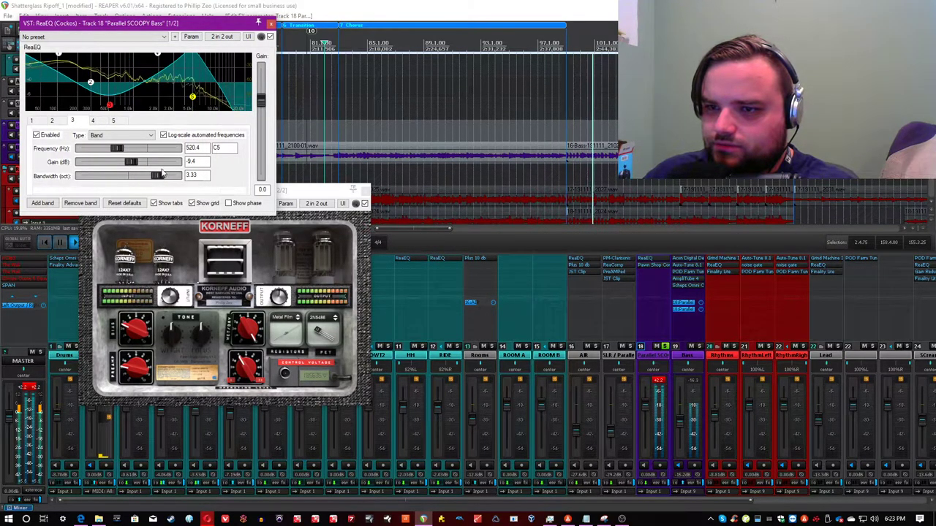
{"action": "left_click_drag", "start_coordinate": [110, 106], "coordinate": [81, 101]}
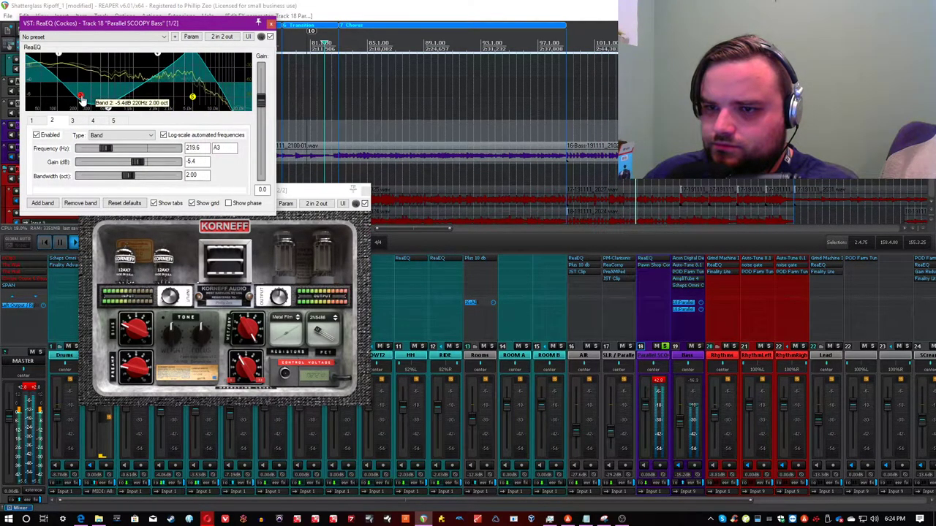
{"action": "left_click", "coordinate": [271, 24]}
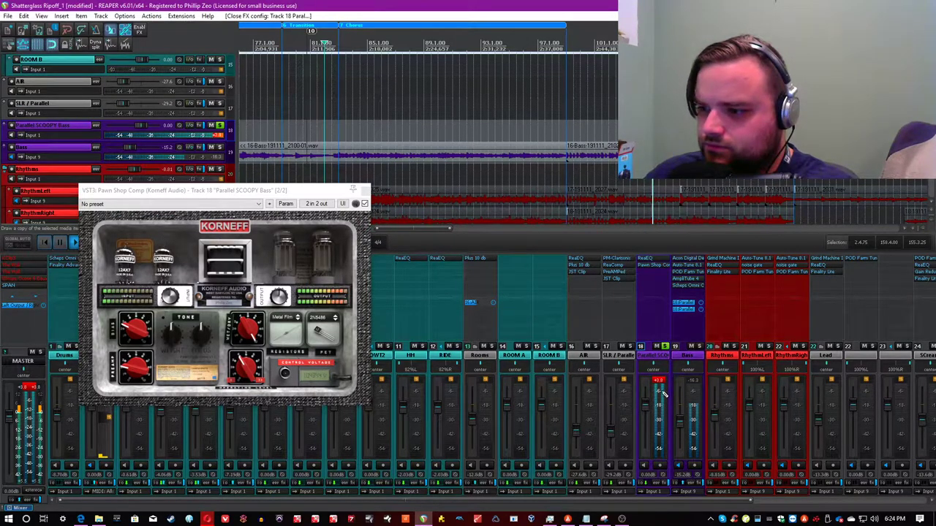
Step: Add W1 Limiter to Parallel SCOOPY Bass with threshold and ceiling at -1.0 dB and a 15.4 ms release
{"action": "double_click", "coordinate": [646, 278]}
{"action": "type", "text": "w1"}
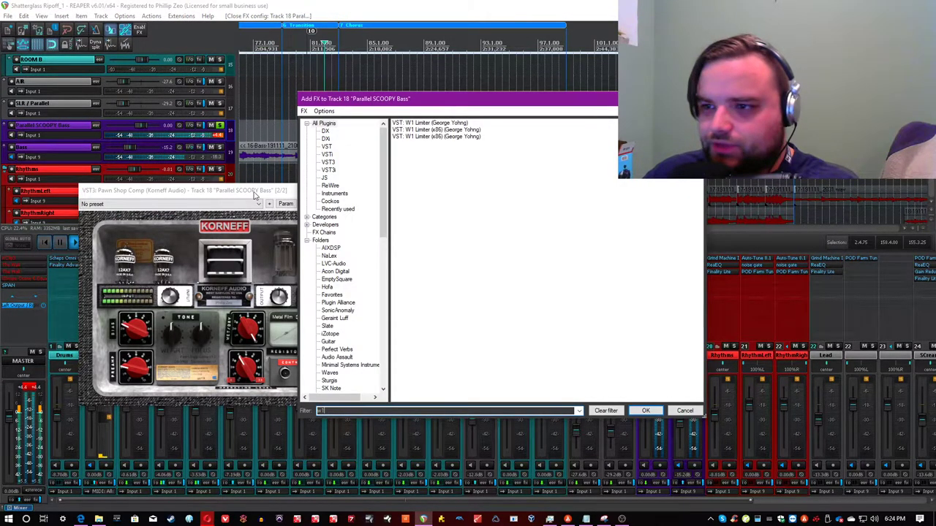
{"action": "double_click", "coordinate": [411, 125]}
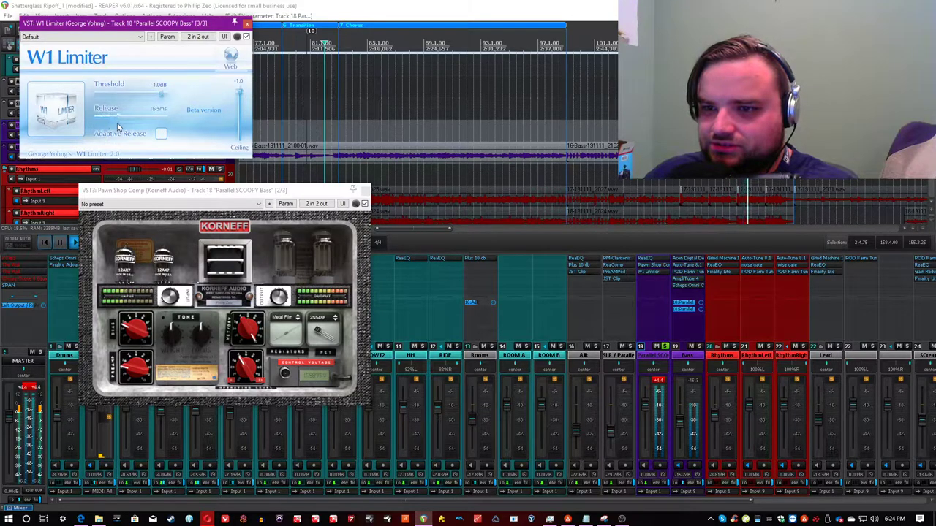
Step: Solo Bass alongside Parallel SCOOPY Bass, save the project, and bring the parallel track's volume up from silence to about -39 dB
{"action": "left_click_drag", "start_coordinate": [645, 407], "coordinate": [644, 458]}
{"action": "left_click", "coordinate": [699, 347]}
{"action": "key", "text": "ctrl+s"}
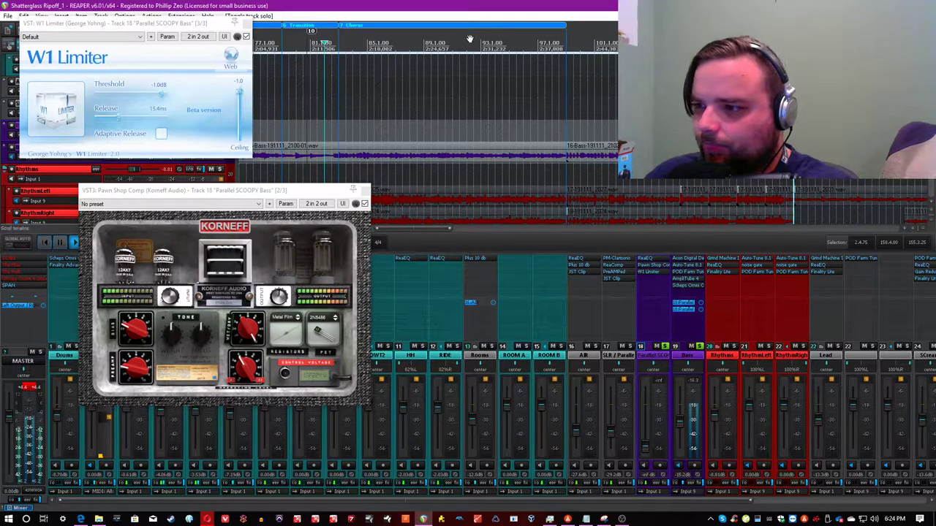
{"action": "left_click_drag", "start_coordinate": [648, 455], "coordinate": [653, 435]}
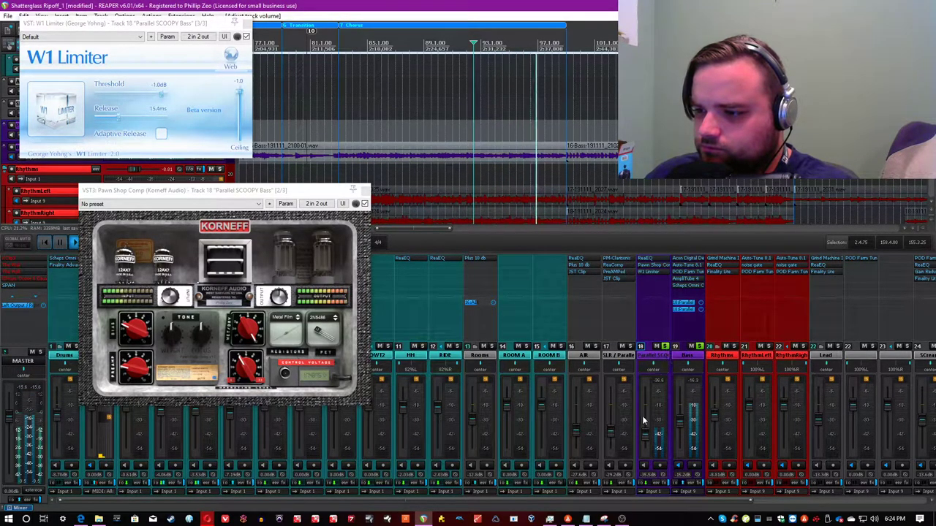
{"action": "mouse_move", "coordinate": [648, 445]}
{"action": "left_mouse_down"}
{"action": "mouse_move", "coordinate": [648, 427]}
{"action": "mouse_move", "coordinate": [650, 442]}
{"action": "left_mouse_up"}
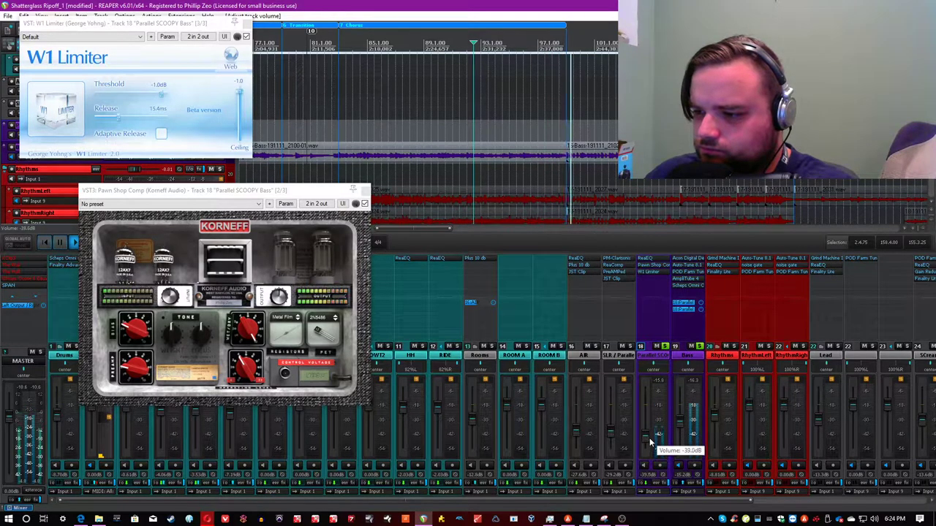
Step: Unsolo all tracks, set Parallel SCOOPY Bass's volume to -35.6 dB and compare the mix with it muted and unmuted
{"action": "left_click", "coordinate": [665, 347], "text": "ctrl"}
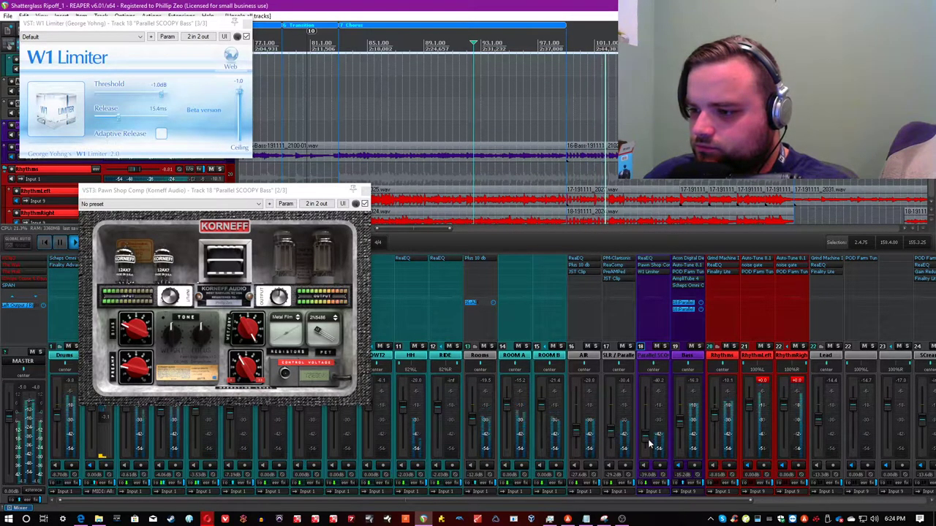
{"action": "left_click_drag", "start_coordinate": [646, 441], "coordinate": [656, 443]}
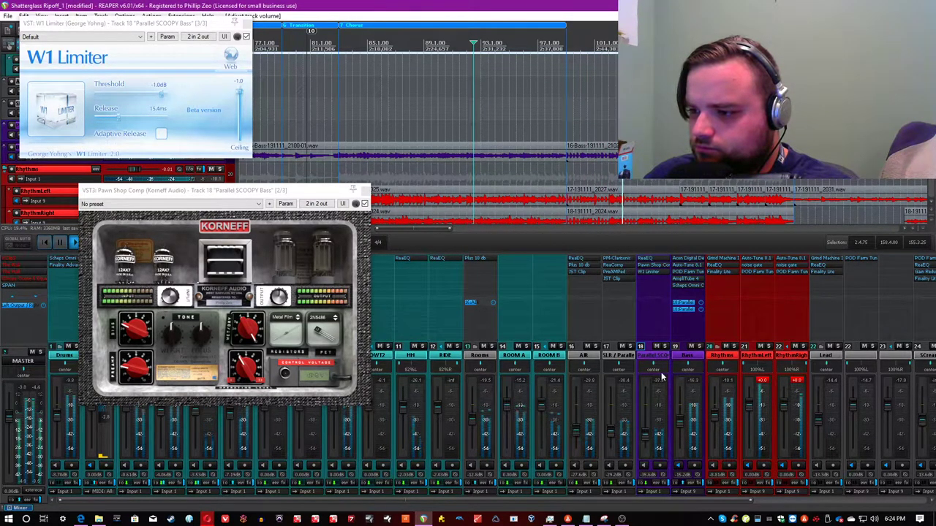
{"action": "left_click", "coordinate": [657, 347]}
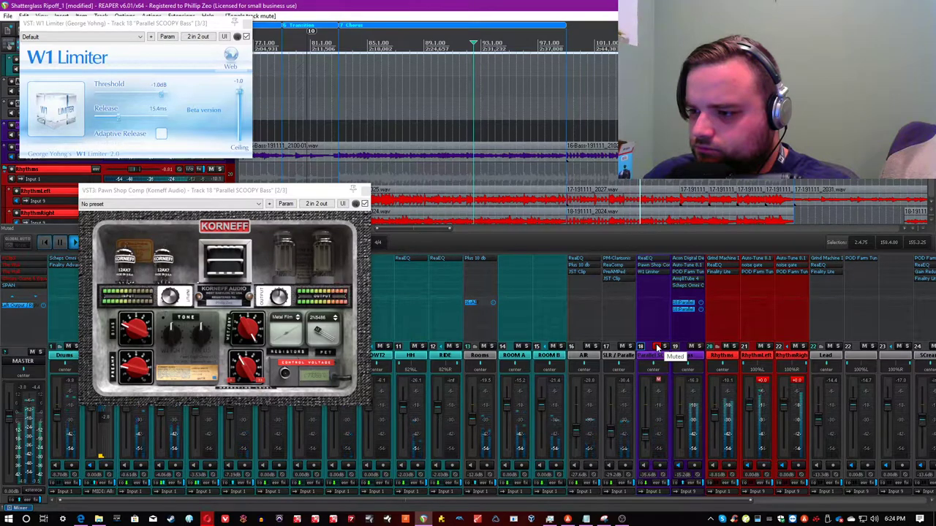
{"action": "left_click", "coordinate": [656, 348]}
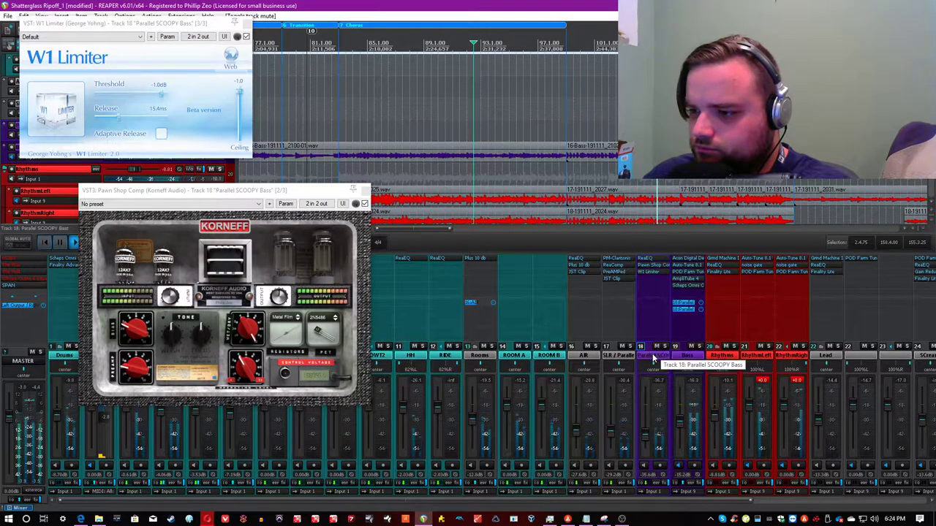
Step: Save the project and close the W1 Limiter and Pawn Shop Comp windows
{"action": "key", "text": "ctrl+s"}
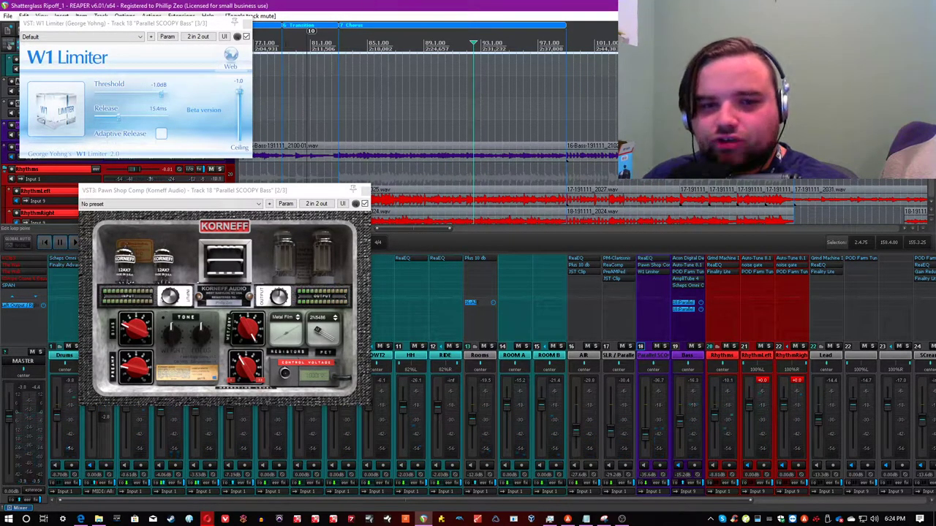
{"action": "left_click", "coordinate": [246, 25]}
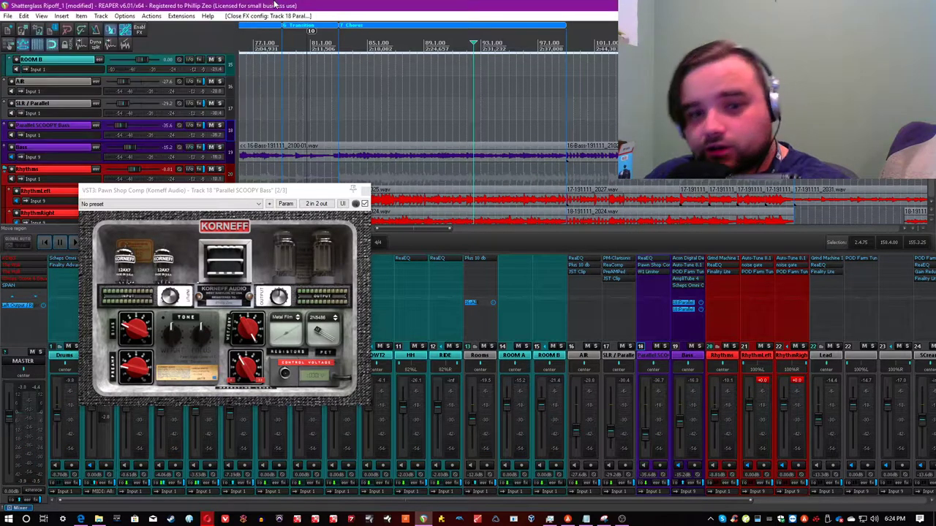
{"action": "left_click", "coordinate": [365, 191]}
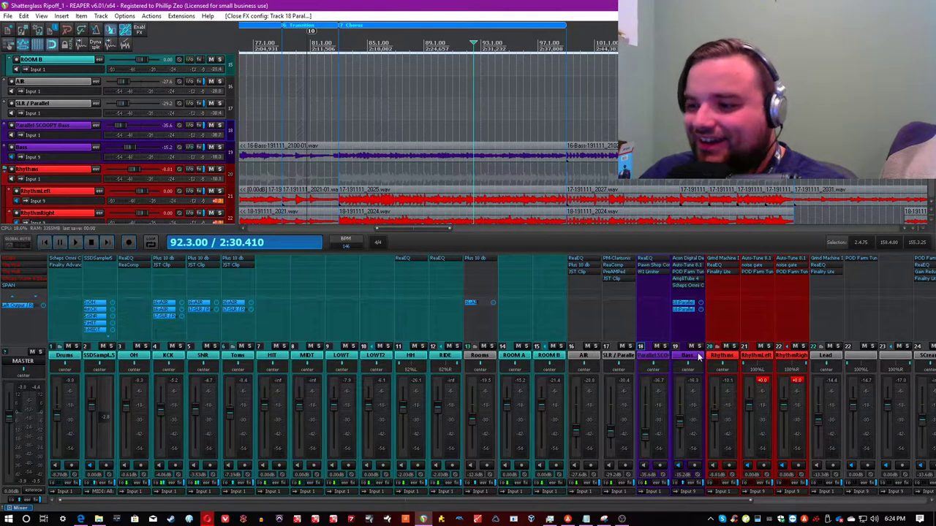
Step: Save the project, insert a track named PARALLEL EQ after RhythmRight, and lower its volume to -30.1 dB
{"action": "left_click", "coordinate": [732, 357]}
{"action": "key", "text": "ctrl+s"}
{"action": "left_click", "coordinate": [801, 357]}
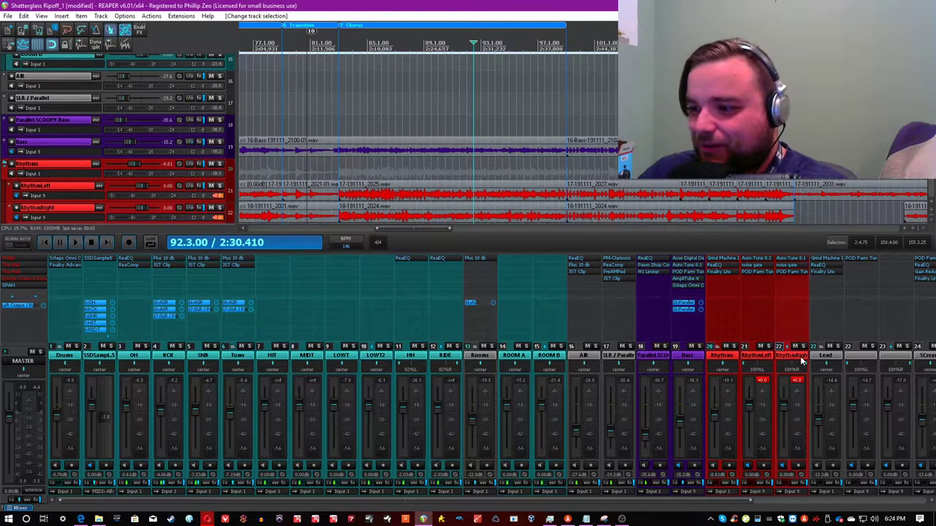
{"action": "key", "text": "ctrl+t"}
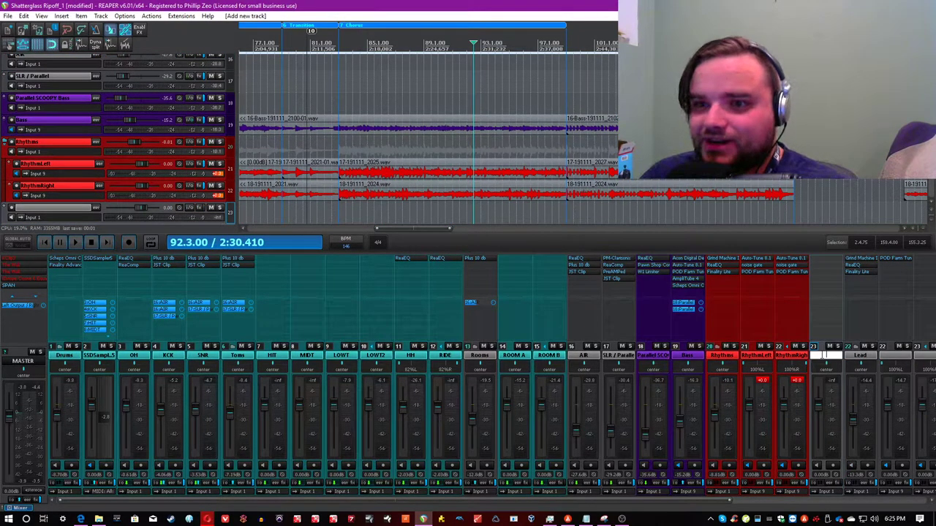
{"action": "key", "text": "ctrl+s"}
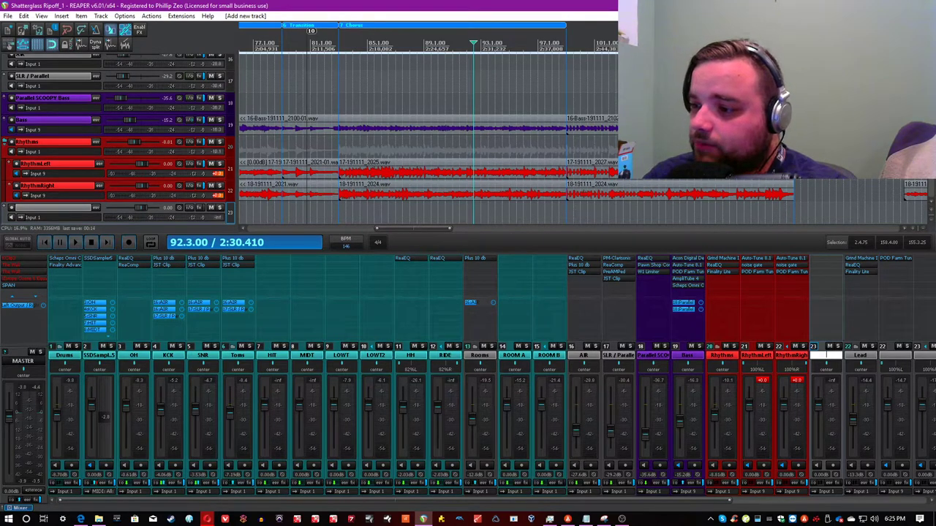
{"action": "type", "text": "PARALLEL"}
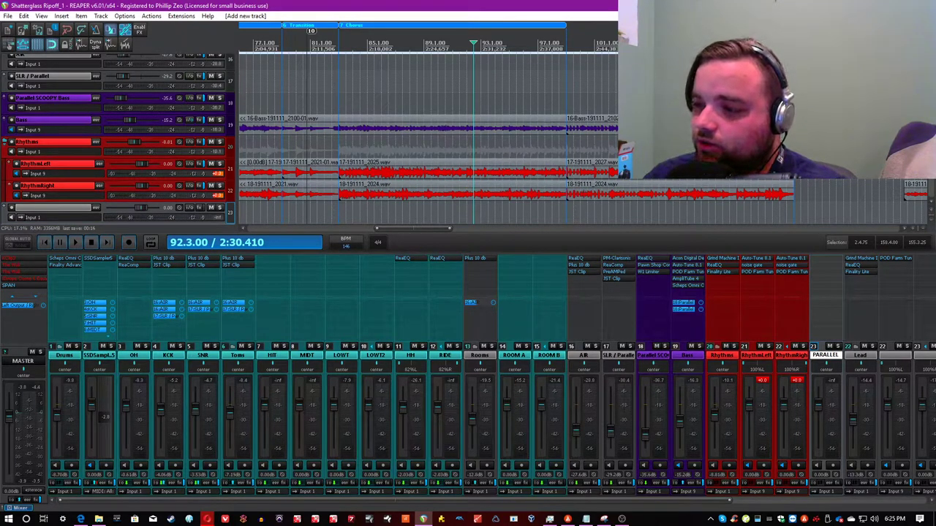
{"action": "type", "text": " EQ"}
{"action": "key", "text": "Return"}
{"action": "left_click_drag", "start_coordinate": [818, 407], "coordinate": [818, 433]}
Step: Solo Rhythms, play it back and examine its frequency spectrum in the master track's SPAN analyzer
{"action": "left_click", "coordinate": [734, 346]}
{"action": "key", "text": "space"}
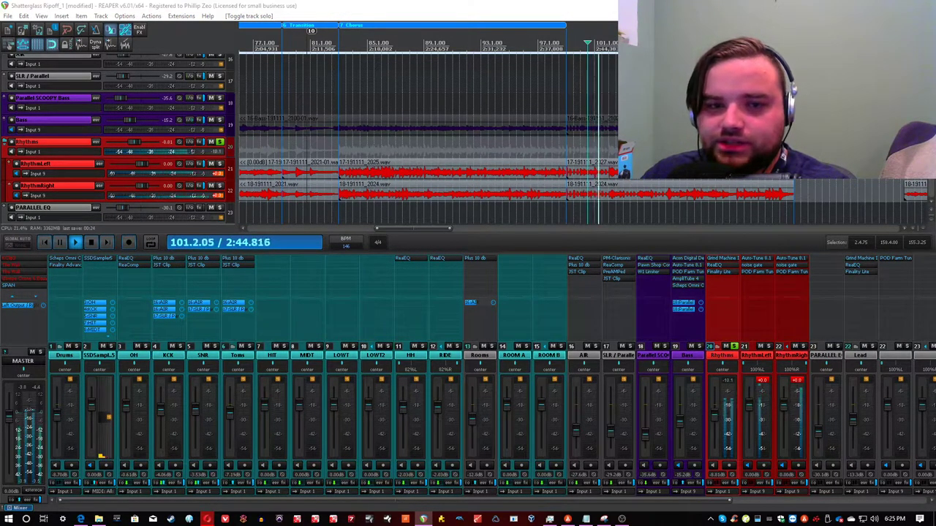
{"action": "left_click_drag", "start_coordinate": [0, 85], "coordinate": [303, 87]}
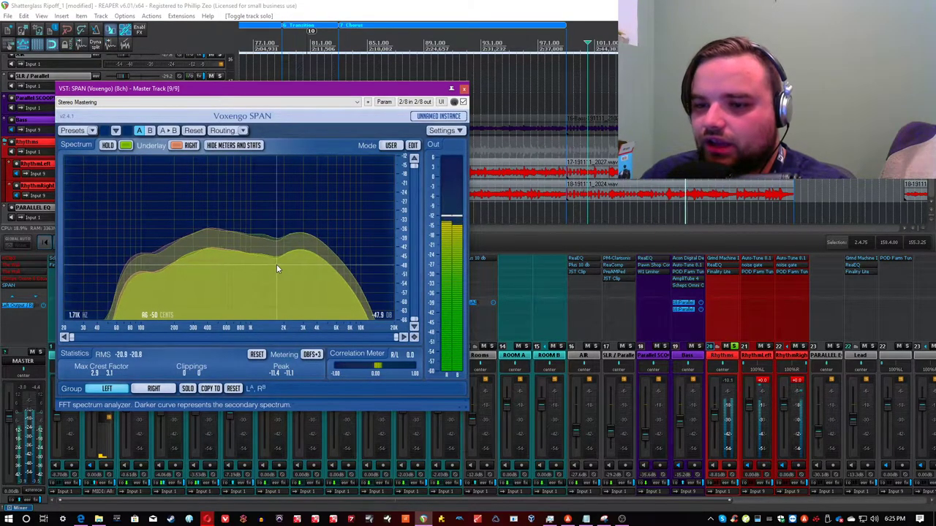
{"action": "left_click_drag", "start_coordinate": [433, 89], "coordinate": [0, 98]}
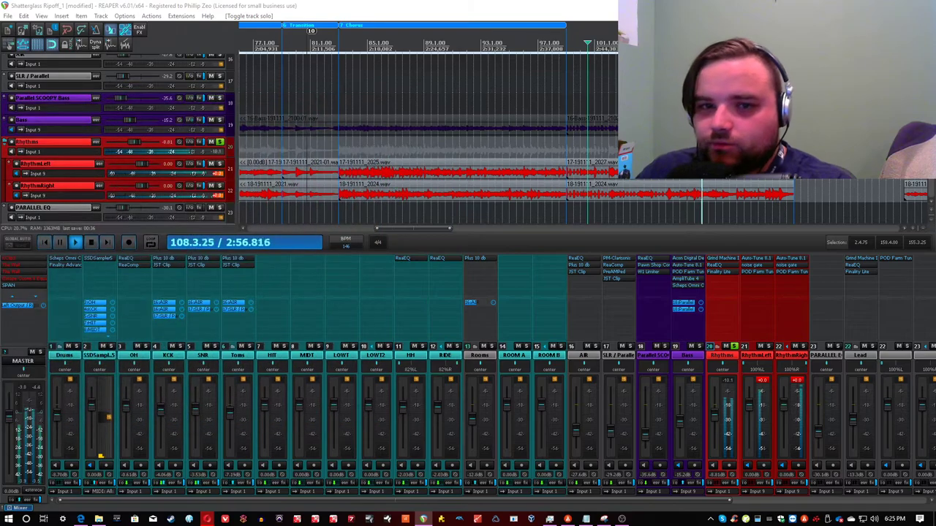
{"action": "left_click", "coordinate": [197, 154]}
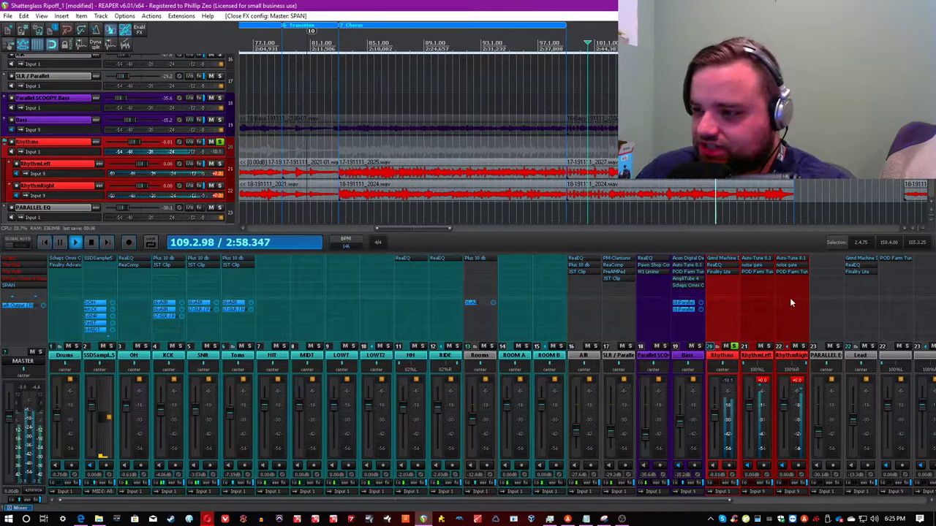
Step: Add ReaEQ to PARALLEL EQ and make band 1 a High Pass near 70 Hz with a bandwidth of about 0.63 octaves
{"action": "double_click", "coordinate": [817, 270]}
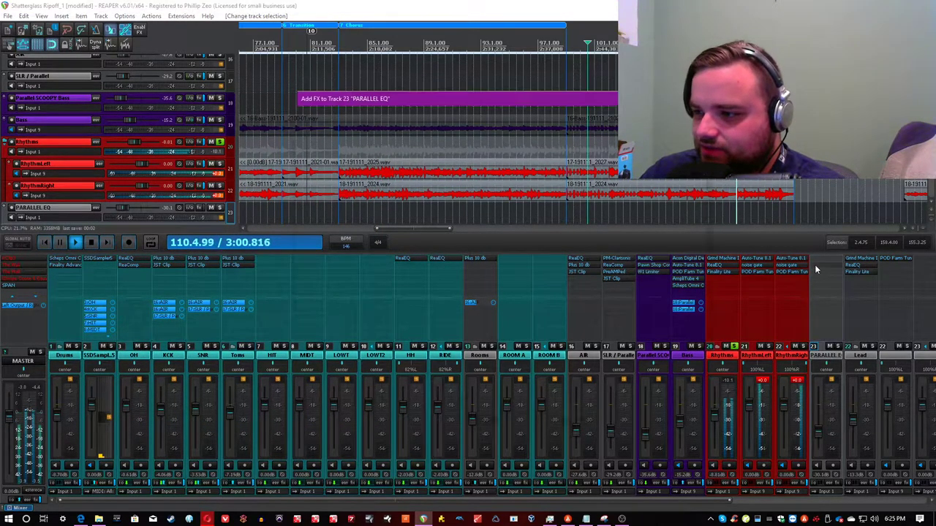
{"action": "type", "text": "reaeq"}
{"action": "double_click", "coordinate": [441, 130]}
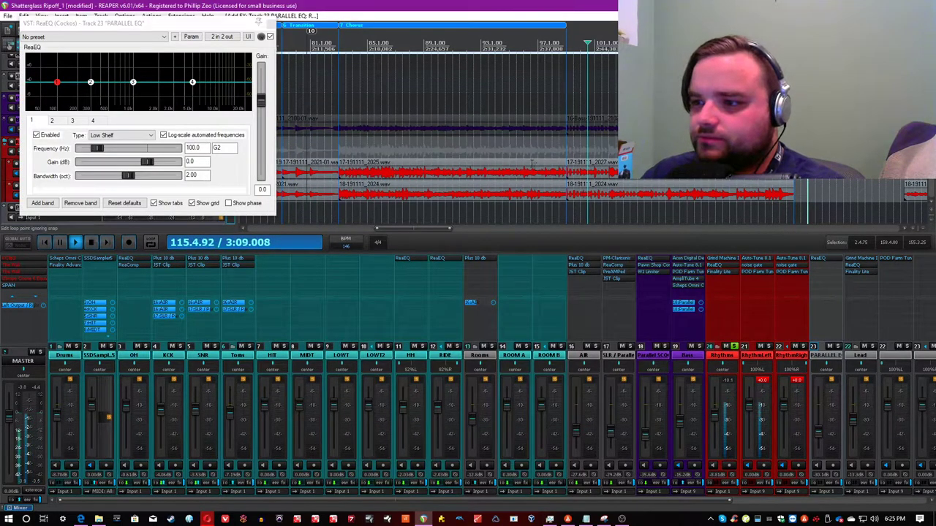
{"action": "left_click", "coordinate": [123, 135]}
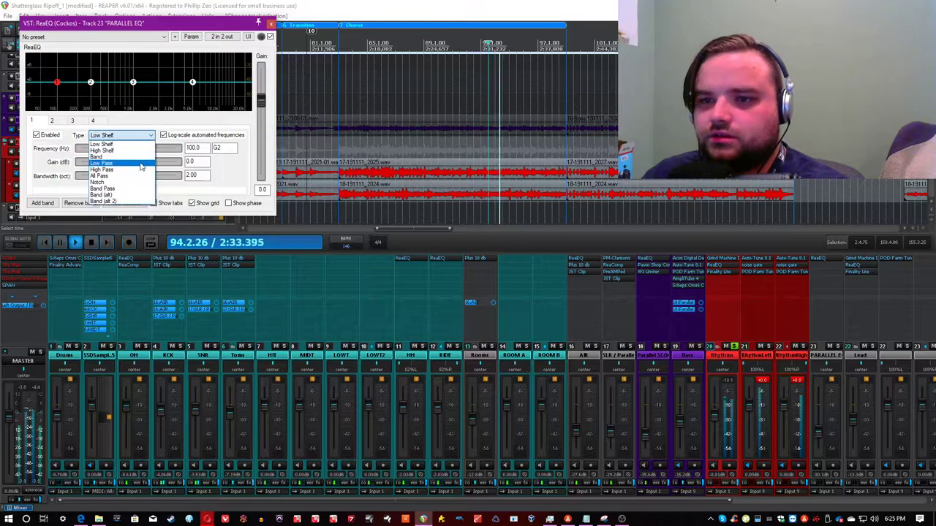
{"action": "left_click", "coordinate": [102, 169]}
{"action": "scroll", "coordinate": [106, 152], "scroll_direction": "down", "scroll_amount": 3}
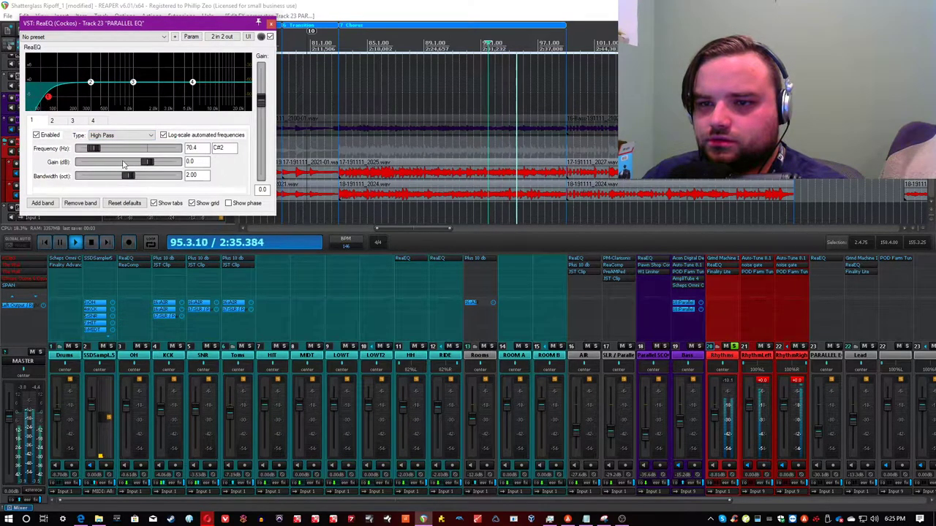
{"action": "left_click_drag", "start_coordinate": [133, 183], "coordinate": [98, 181]}
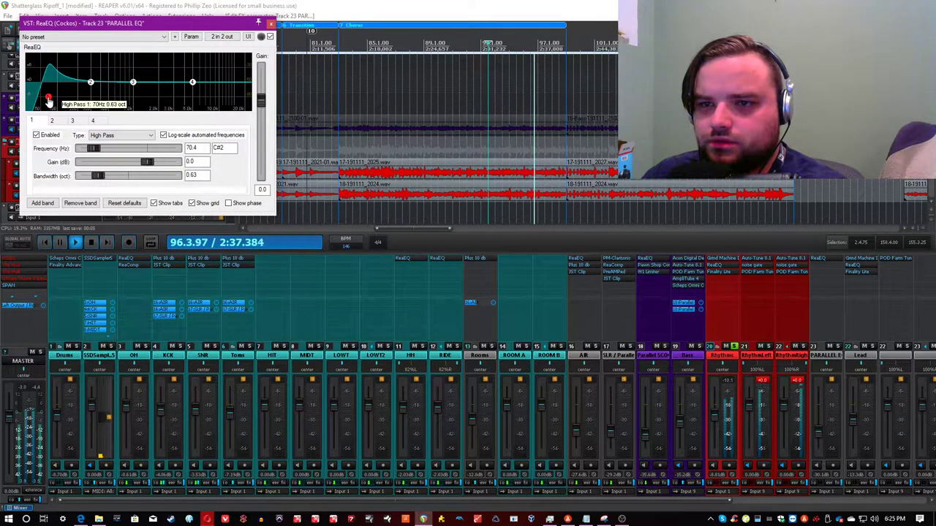
{"action": "left_click_drag", "start_coordinate": [48, 101], "coordinate": [46, 101]}
{"action": "left_click_drag", "start_coordinate": [101, 178], "coordinate": [100, 178]}
Step: Scoop the low mids with bands 2 and 3, and add band 5 boosting 8.6 dB at 1693.6 Hz with 1.49 octave bandwidth
{"action": "left_click_drag", "start_coordinate": [90, 81], "coordinate": [154, 68]}
{"action": "double_click", "coordinate": [171, 88]}
{"action": "left_click_drag", "start_coordinate": [132, 177], "coordinate": [122, 184]}
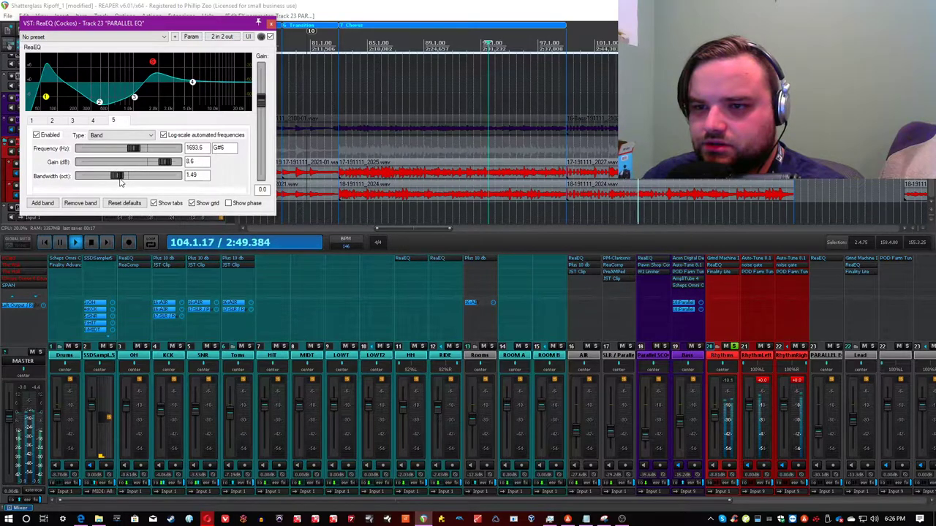
Step: Add a narrowed band 6 cut near 4 kHz and raise band 4 in the high frequencies
{"action": "left_click", "coordinate": [192, 83]}
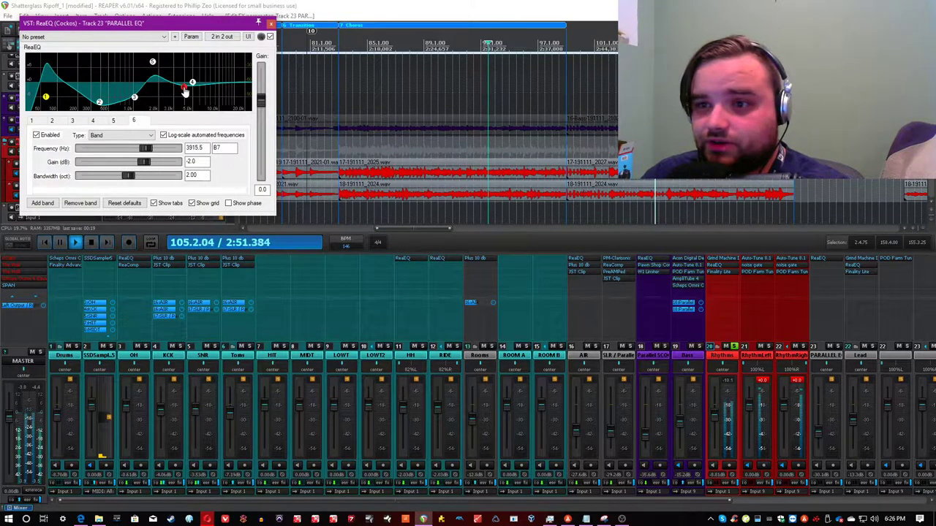
{"action": "left_click_drag", "start_coordinate": [194, 87], "coordinate": [182, 103]}
{"action": "left_click_drag", "start_coordinate": [132, 180], "coordinate": [114, 180]}
{"action": "left_click_drag", "start_coordinate": [195, 87], "coordinate": [225, 75]}
Step: Add band 7 as a Low Pass at 11944.7 Hz with a bandwidth of 0.80 octaves
{"action": "double_click", "coordinate": [242, 80]}
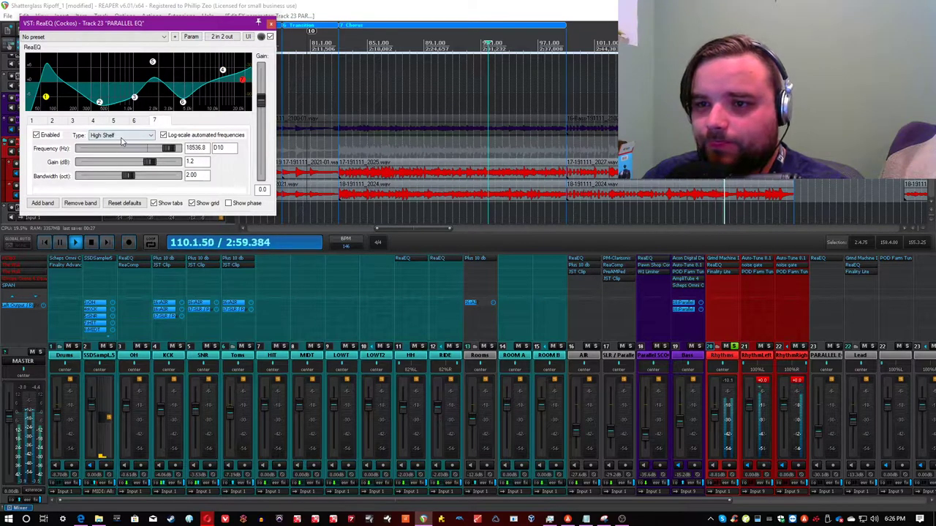
{"action": "left_click", "coordinate": [120, 136]}
{"action": "left_click", "coordinate": [110, 162]}
{"action": "left_click_drag", "start_coordinate": [242, 102], "coordinate": [235, 98]}
{"action": "left_click_drag", "start_coordinate": [129, 176], "coordinate": [114, 181]}
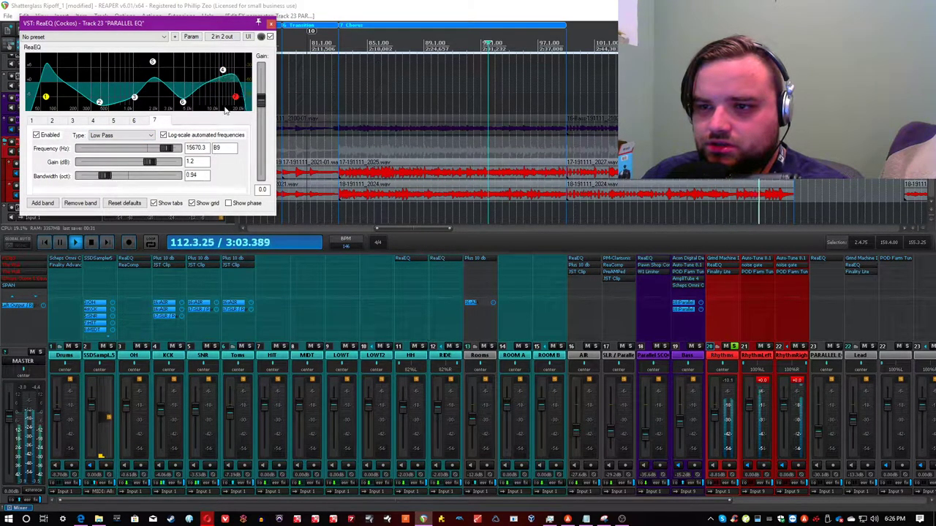
{"action": "left_click_drag", "start_coordinate": [236, 97], "coordinate": [225, 97]}
Step: Send Rhythms to PARALLEL EQ, solo the parallel track at -12.4 dB, compare it with ReaEQ bypassed and enabled, and close the EQ
{"action": "left_click", "coordinate": [268, 5]}
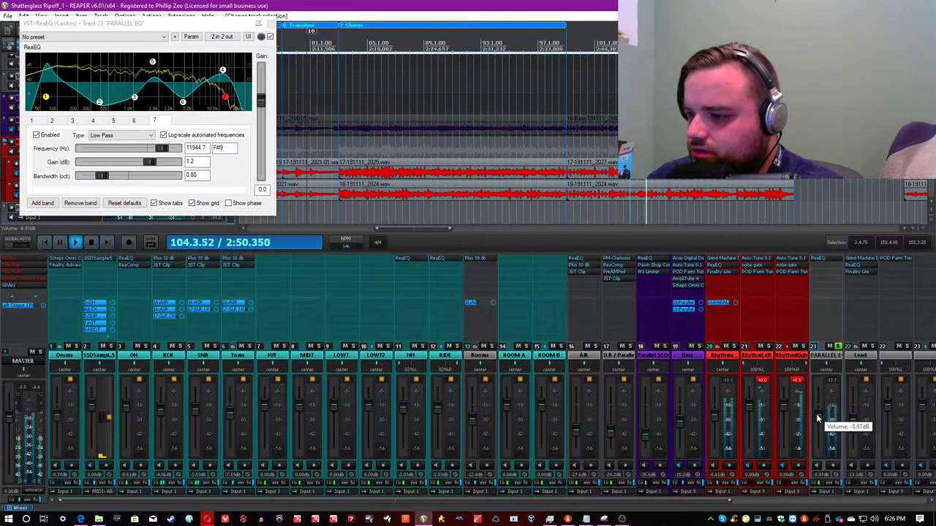
{"action": "left_click_drag", "start_coordinate": [823, 419], "coordinate": [823, 422]}
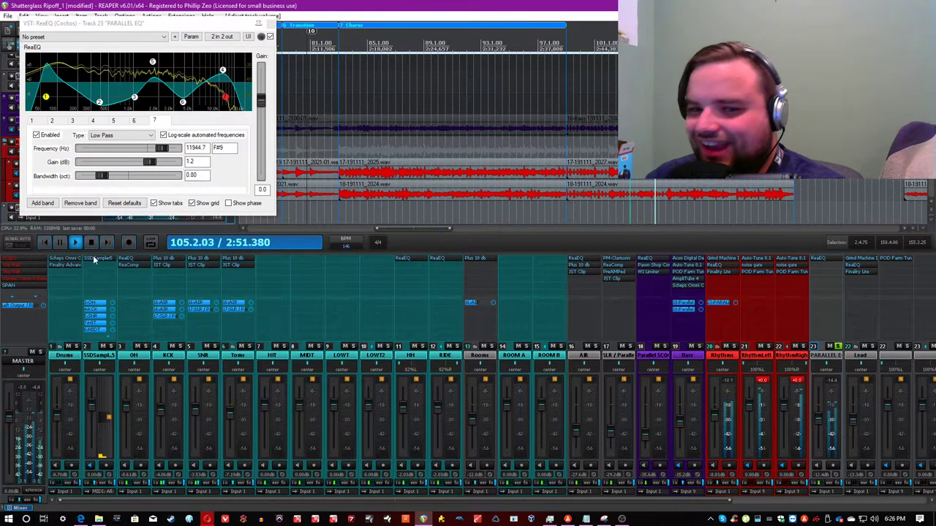
{"action": "left_click", "coordinate": [270, 37]}
{"action": "left_click", "coordinate": [270, 37]}
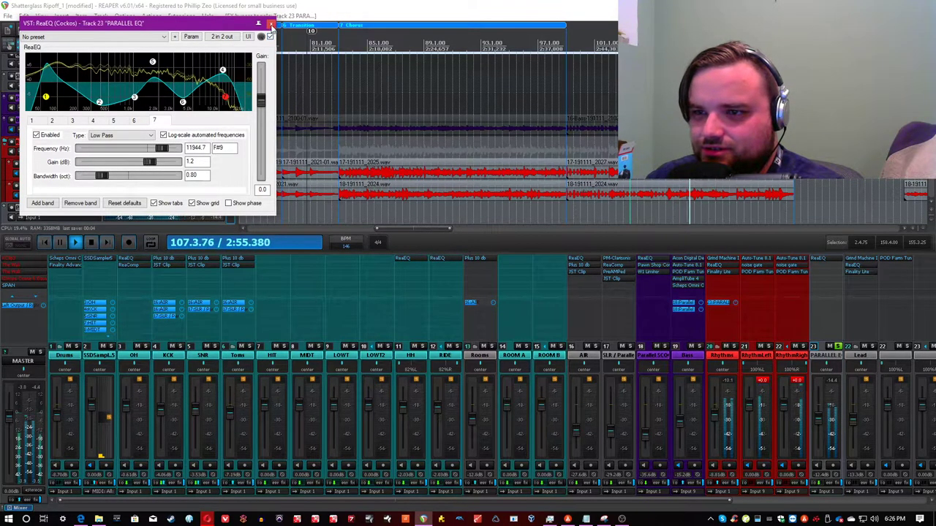
{"action": "left_click", "coordinate": [271, 23]}
Step: Add CANA Mystique Tape Machine to PARALLEL EQ, choose the 1968 tape and adjust its tone and level knobs
{"action": "double_click", "coordinate": [835, 288]}
{"action": "double_click", "coordinate": [554, 145]}
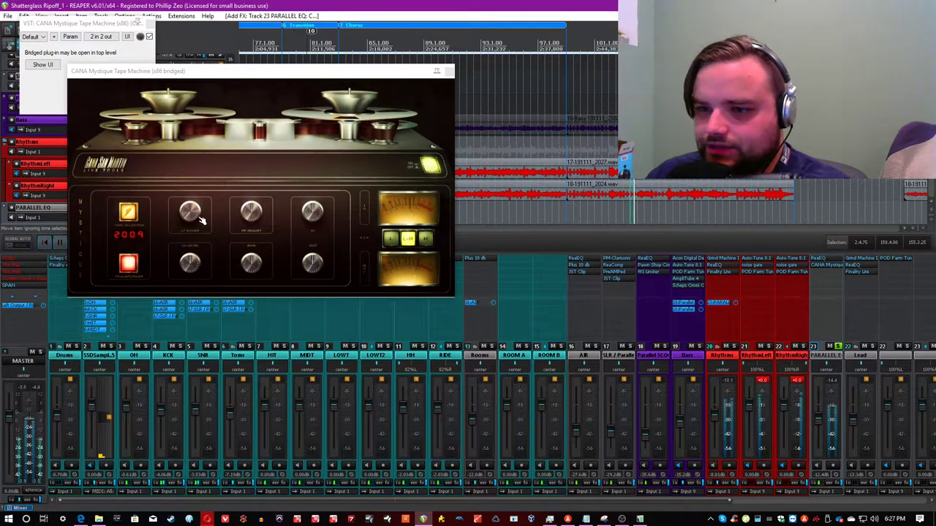
{"action": "left_click_drag", "start_coordinate": [195, 214], "coordinate": [195, 209]}
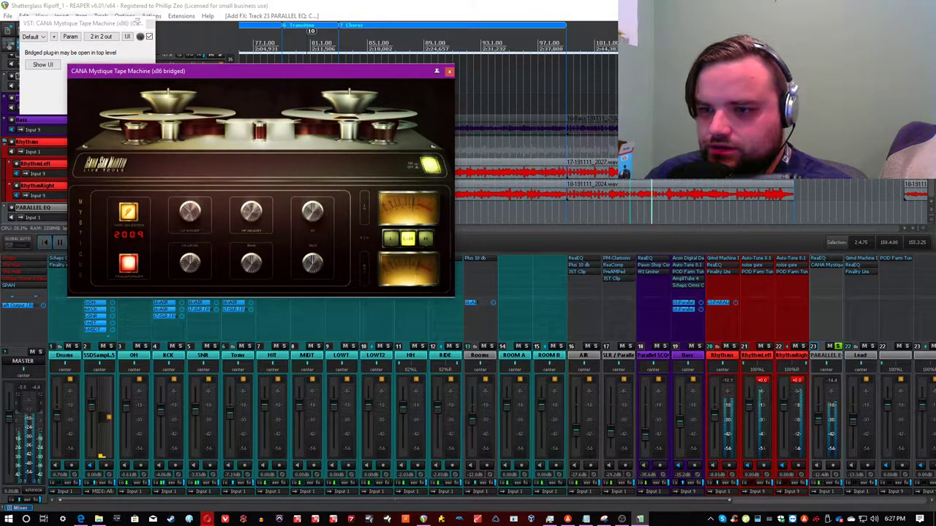
{"action": "left_click_drag", "start_coordinate": [201, 268], "coordinate": [201, 264]}
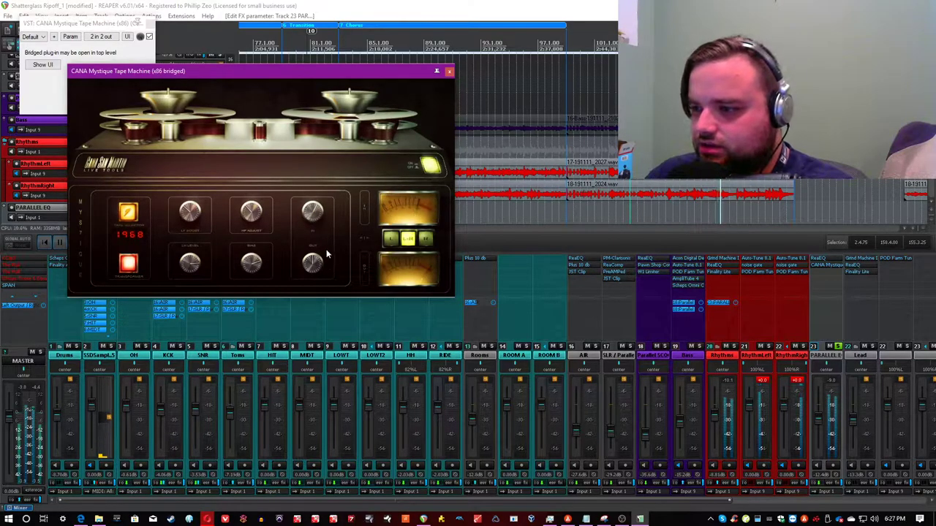
Step: Add Plus 10 db Compressor to PARALLEL EQ with a 0.1 sec release and 4.35 output gain, and close the plugin windows
{"action": "double_click", "coordinate": [821, 286]}
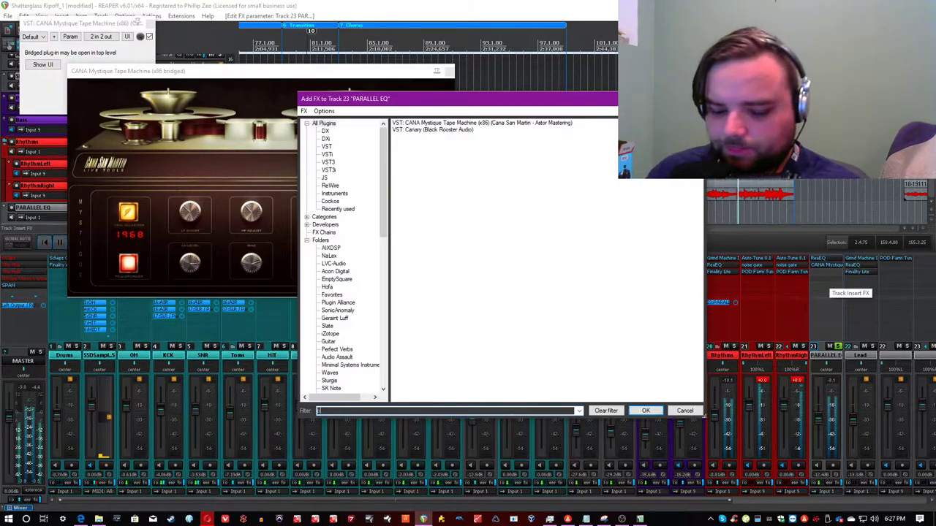
{"action": "double_click", "coordinate": [419, 136]}
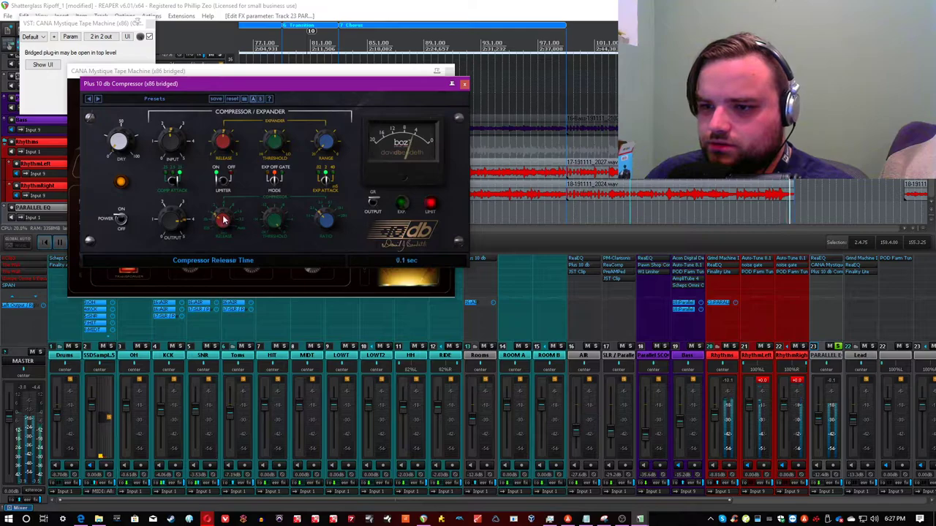
{"action": "left_click", "coordinate": [531, 194]}
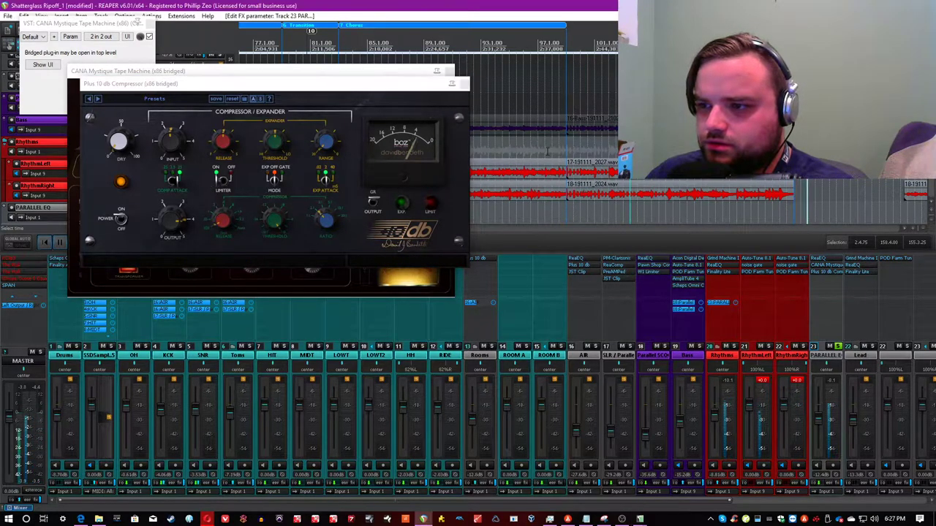
{"action": "left_click_drag", "start_coordinate": [175, 147], "coordinate": [174, 149]}
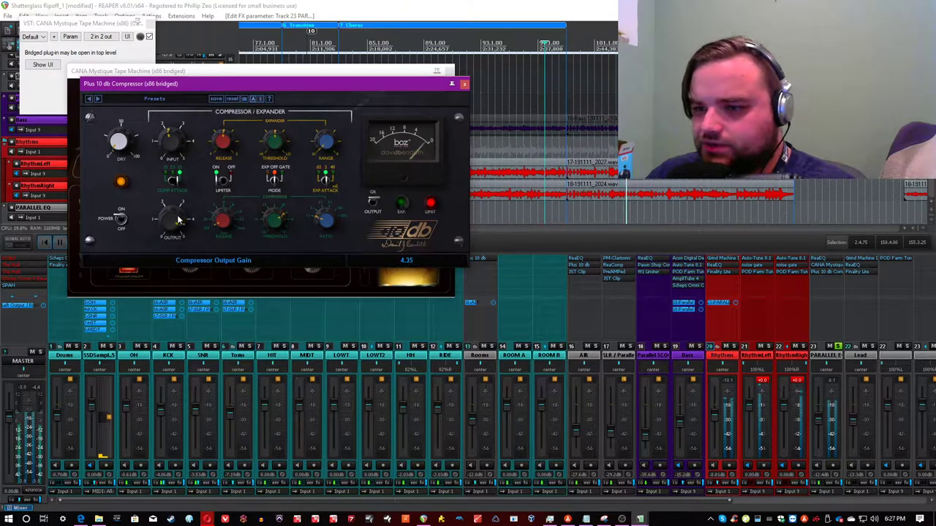
{"action": "left_click", "coordinate": [374, 5]}
{"action": "left_click", "coordinate": [448, 71]}
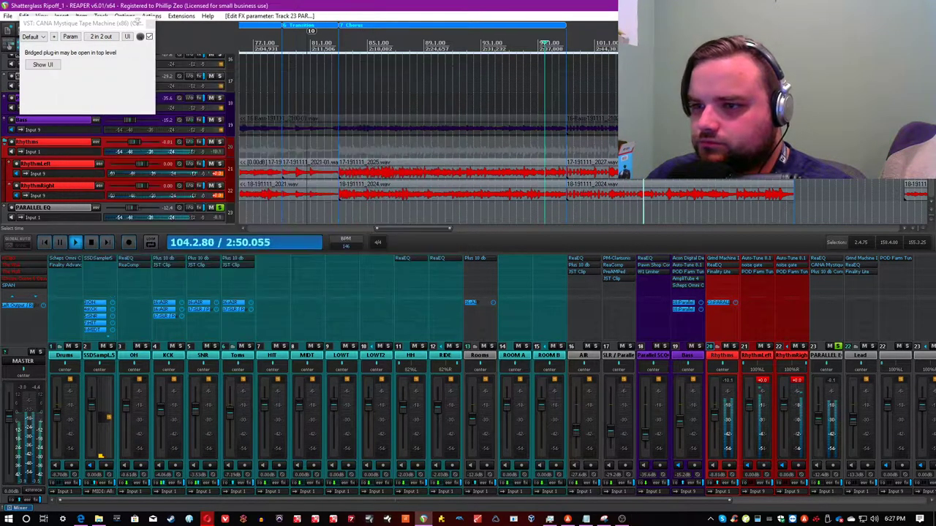
{"action": "left_click", "coordinate": [136, 22]}
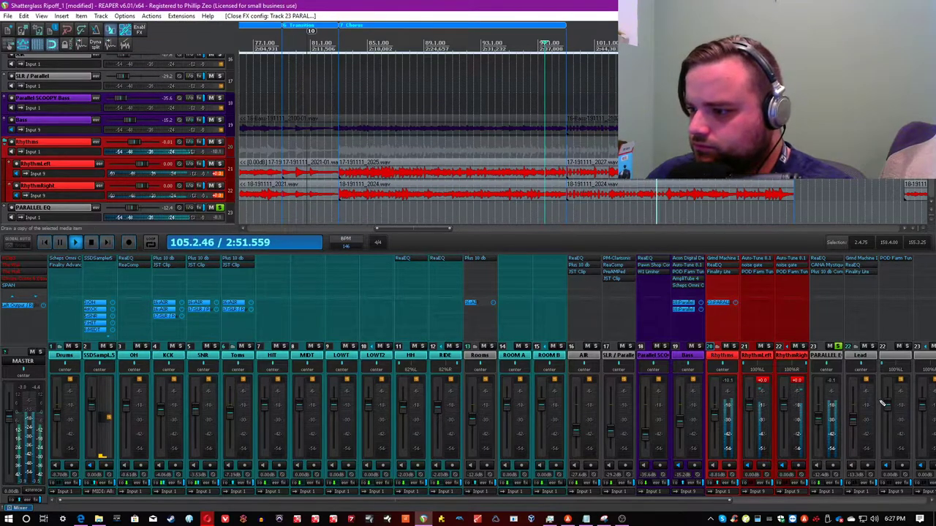
Step: Lower PARALLEL EQ's volume to -32.1 dB, unsolo it, solo Rhythms and compare the guitars with the parallel track muted and unmuted
{"action": "left_click_drag", "start_coordinate": [834, 381], "coordinate": [820, 442]}
{"action": "left_click", "coordinate": [839, 347]}
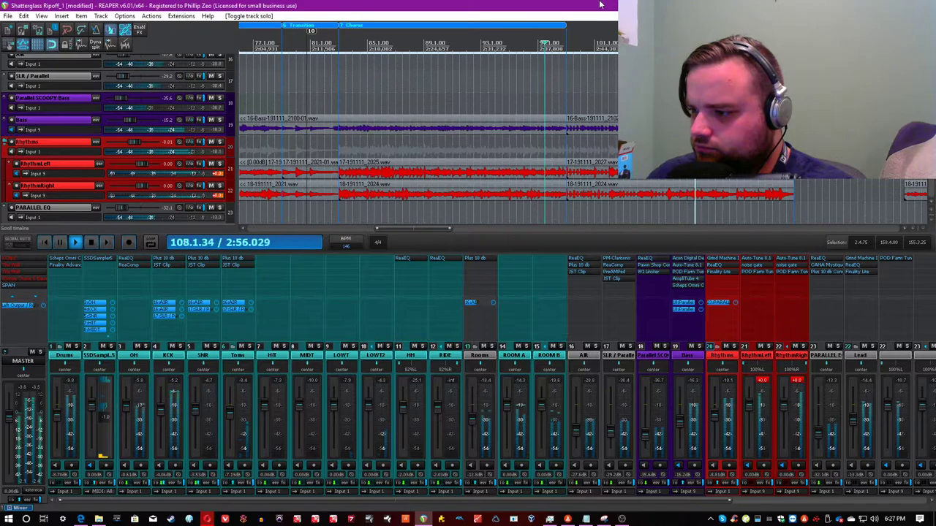
{"action": "left_click", "coordinate": [734, 345]}
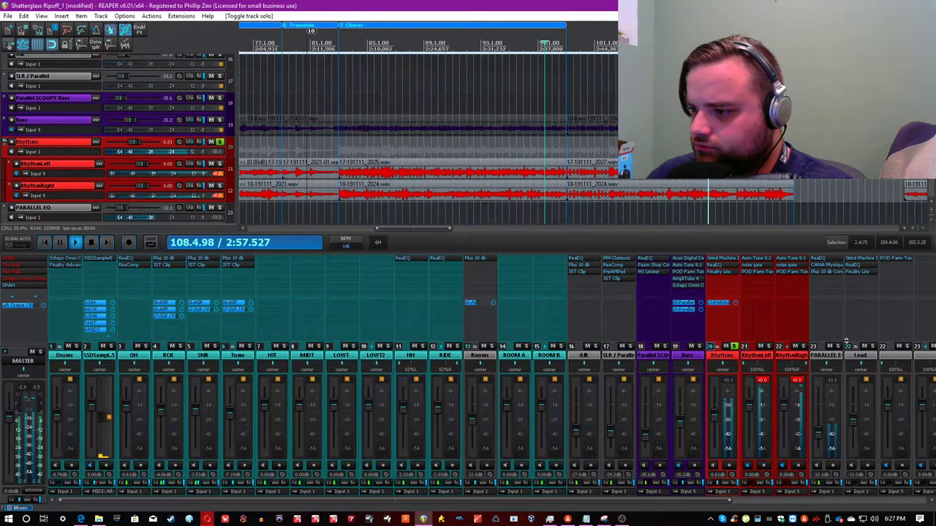
{"action": "left_click", "coordinate": [830, 347]}
{"action": "key", "text": "space"}
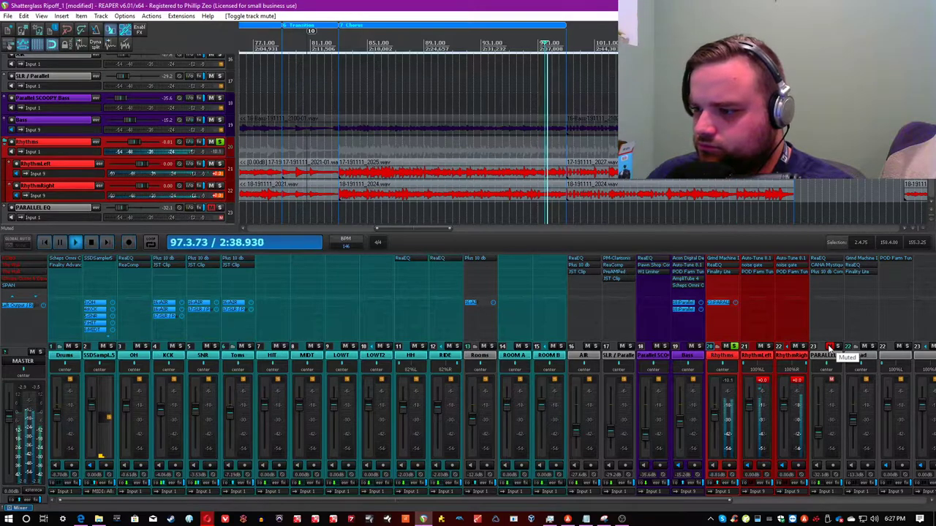
{"action": "left_click", "coordinate": [830, 346]}
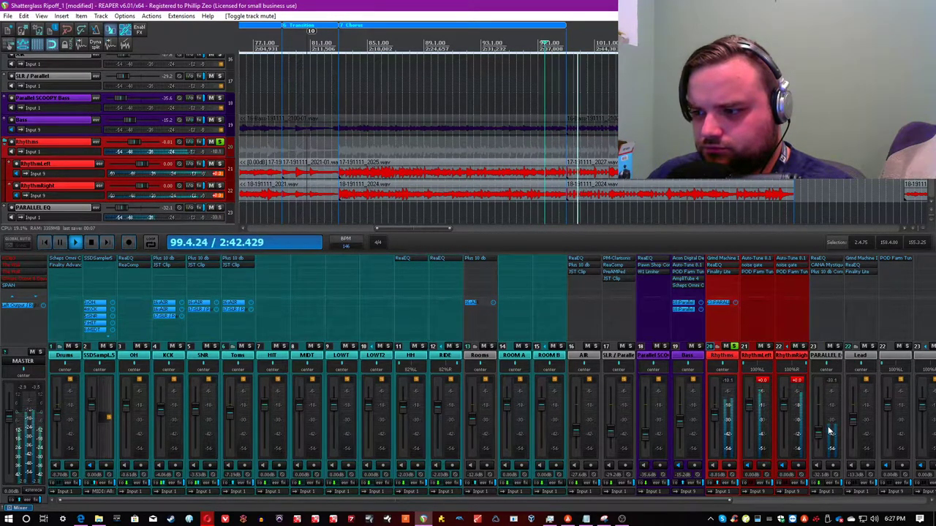
Step: Listen to PARALLEL EQ soloed together with Rhythms and by itself
{"action": "left_click", "coordinate": [838, 347]}
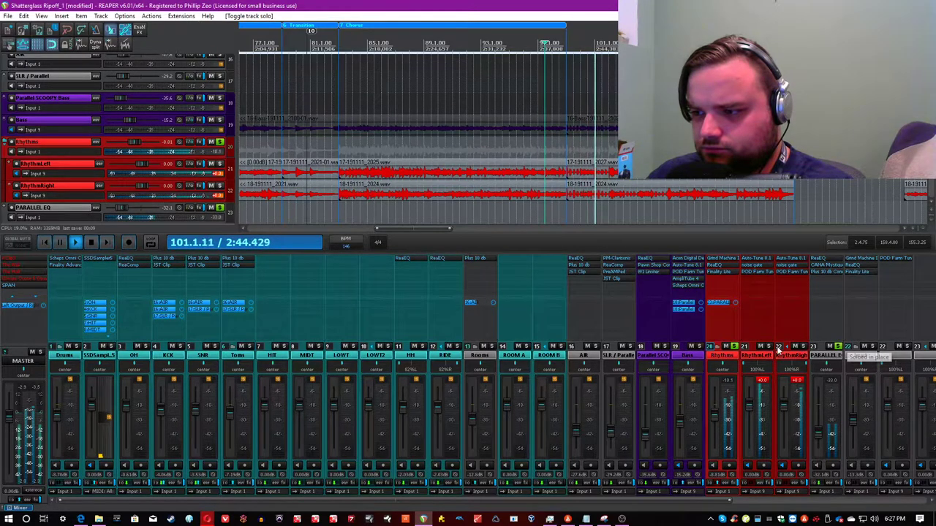
{"action": "left_click", "coordinate": [735, 347], "text": "ctrl+alt"}
{"action": "left_click", "coordinate": [838, 347]}
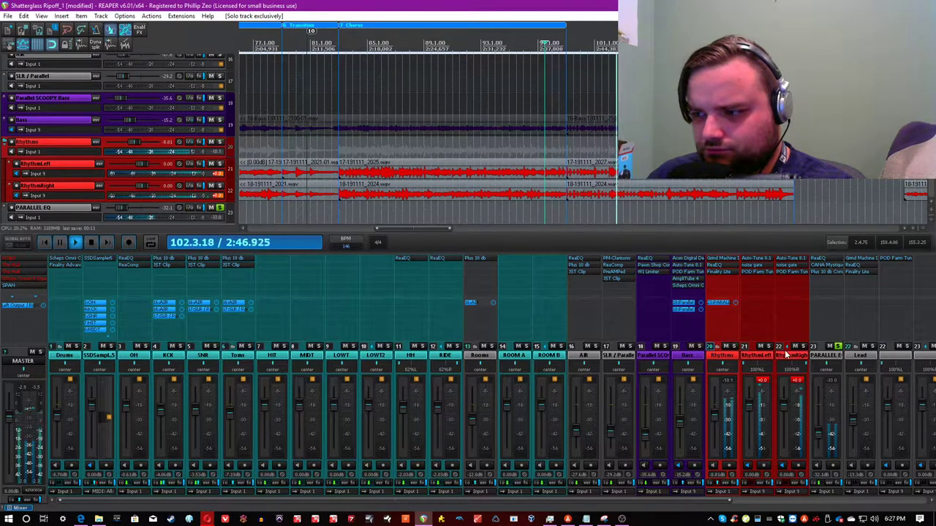
Step: Set PARALLEL EQ's volume to -26.9 dB, solo Rhythms and compare the guitars without the parallel track
{"action": "left_click_drag", "start_coordinate": [818, 440], "coordinate": [818, 435]}
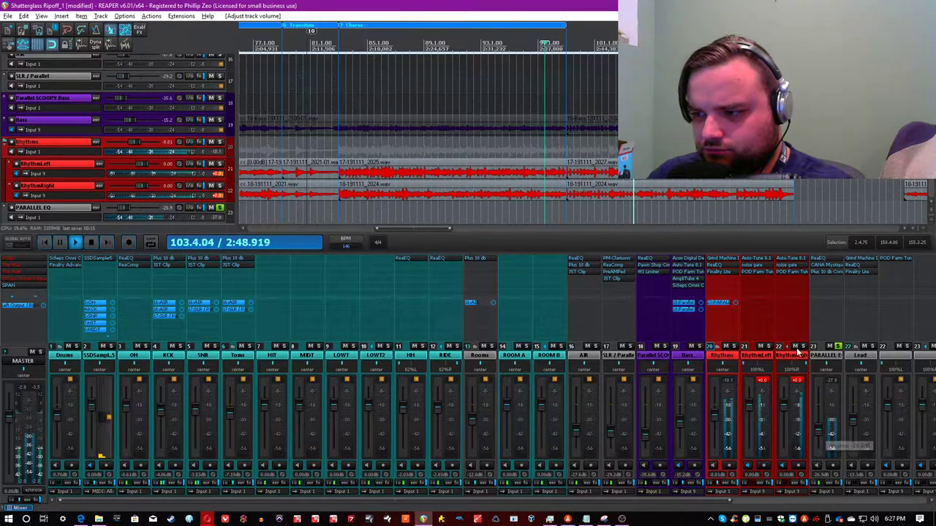
{"action": "left_click", "coordinate": [735, 347], "text": "ctrl+alt"}
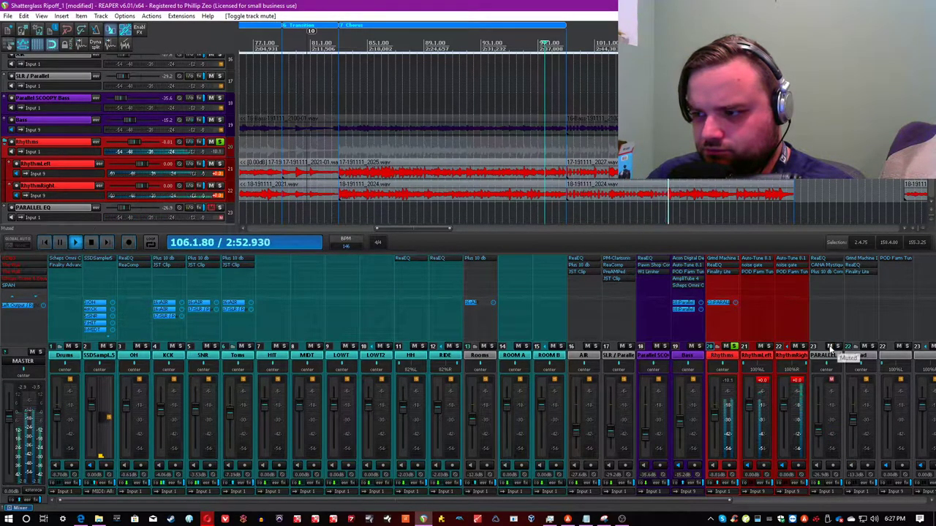
{"action": "key", "text": "space"}
{"action": "left_click", "coordinate": [554, 1]}
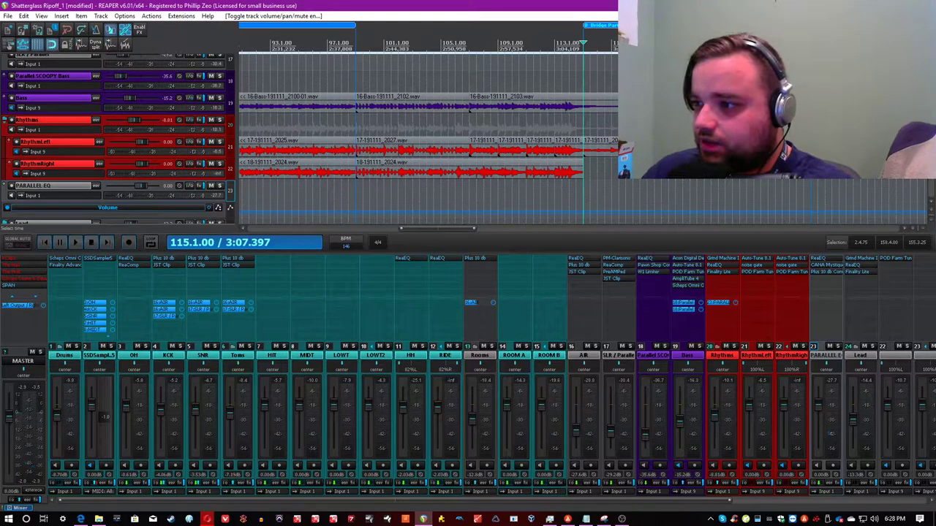
Step: Add points to PARALLEL EQ's volume envelope and lower the segment between about bar 115 and bar 131
{"action": "scroll", "coordinate": [470, 108], "scroll_direction": "down", "scroll_amount": 1}
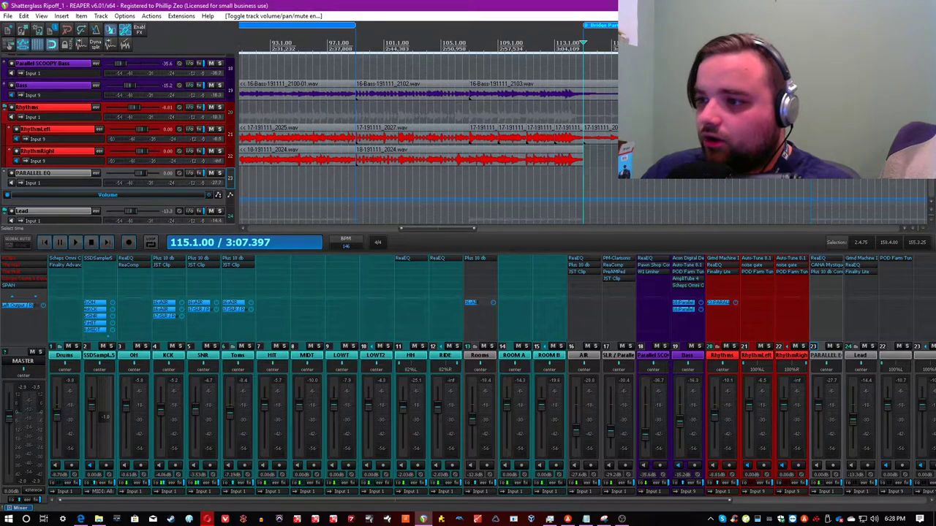
{"action": "left_click", "coordinate": [570, 202]}
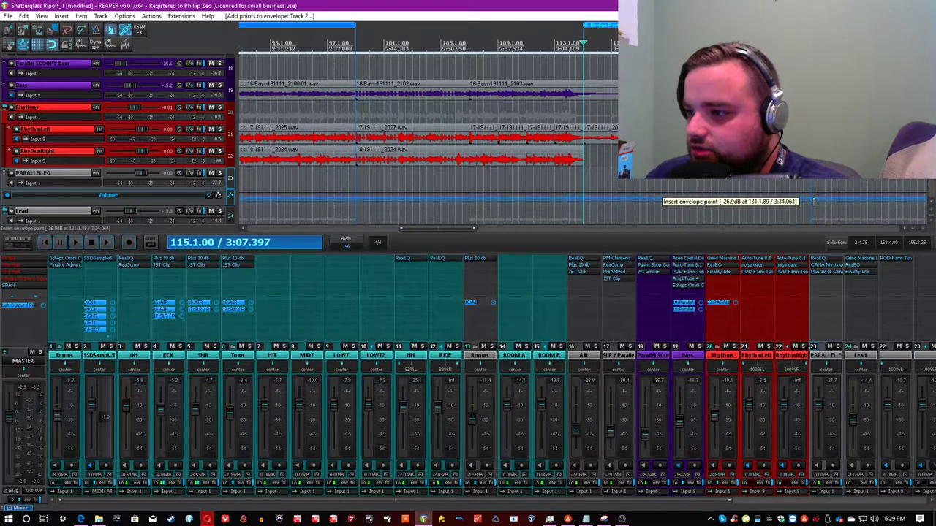
{"action": "left_click_drag", "start_coordinate": [606, 199], "coordinate": [604, 301]}
Step: Play the full mix from bar 114 through the automated section, clear RhythmRight's peak indicator and save the project
{"action": "left_click", "coordinate": [570, 180]}
{"action": "key", "text": "space"}
{"action": "key", "text": "ctrl+s"}
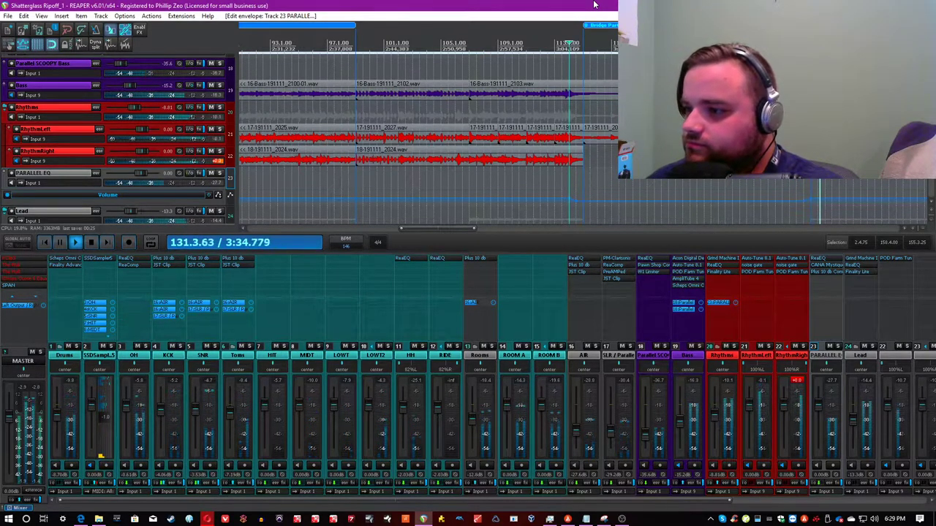
{"action": "key", "text": "space"}
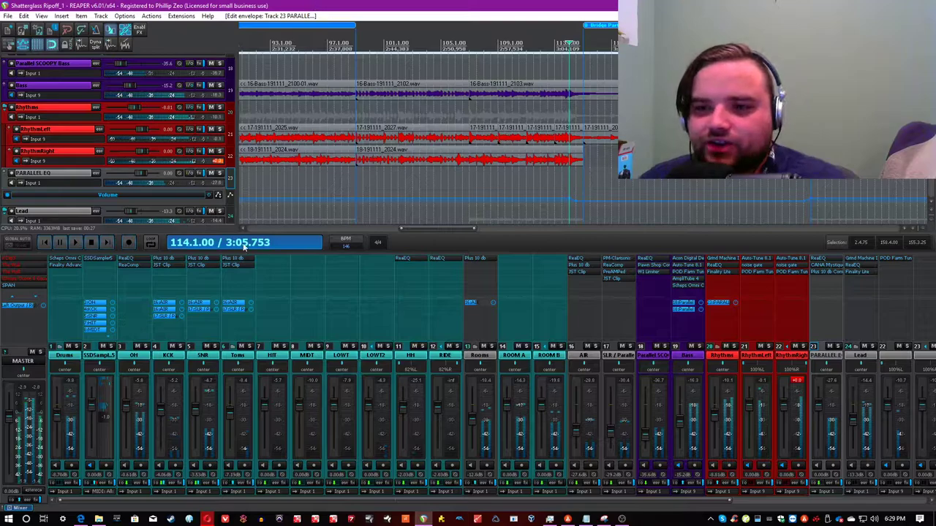
{"action": "left_click", "coordinate": [218, 161]}
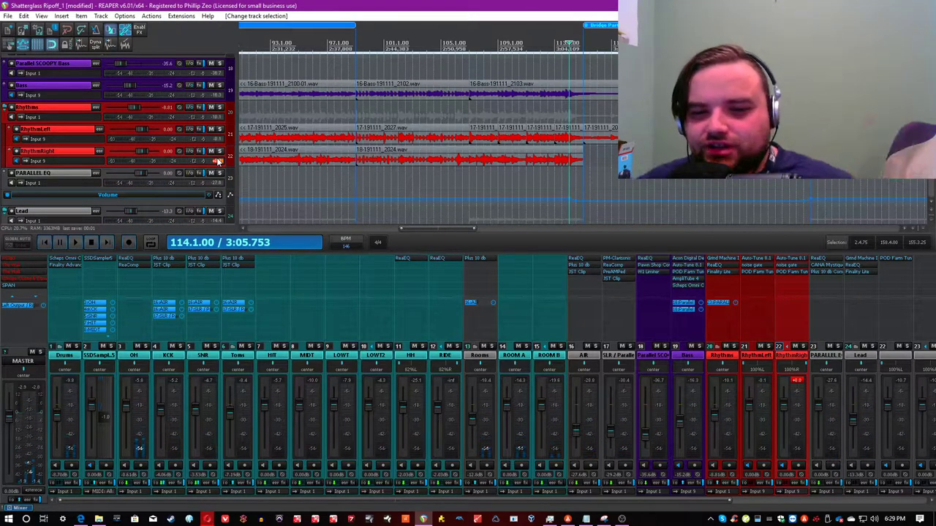
{"action": "key", "text": "ctrl+s"}
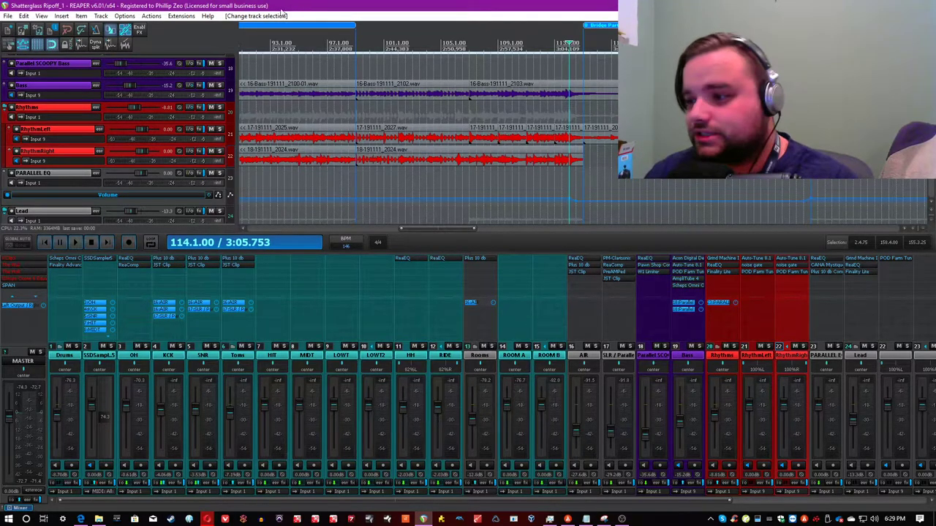
Step: Solo Lead, play it from bar 107 and add a track named Parallel LEAD that receives a send from Lead
{"action": "scroll", "coordinate": [731, 359], "scroll_direction": "right", "scroll_amount": 5}
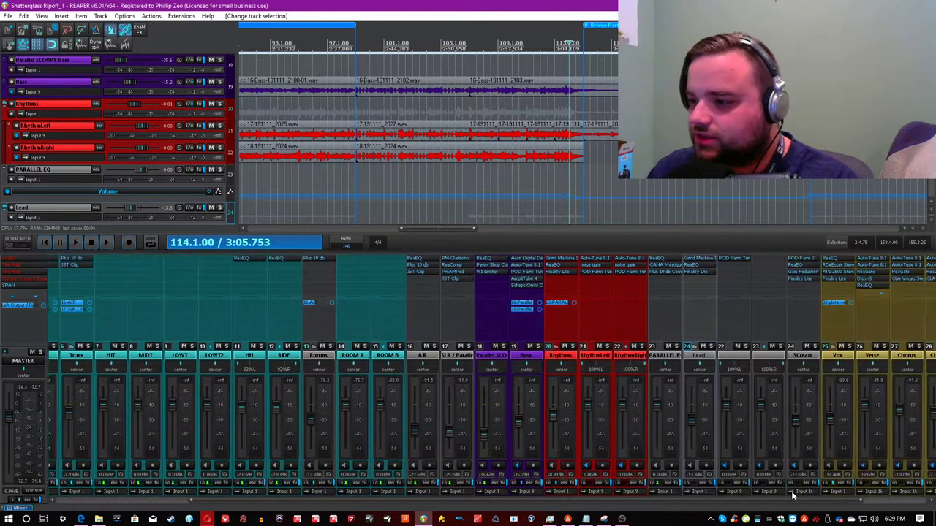
{"action": "left_click", "coordinate": [640, 361]}
{"action": "left_click", "coordinate": [669, 344]}
{"action": "key", "text": "ctrl+Left"}
{"action": "left_click", "coordinate": [622, 350]}
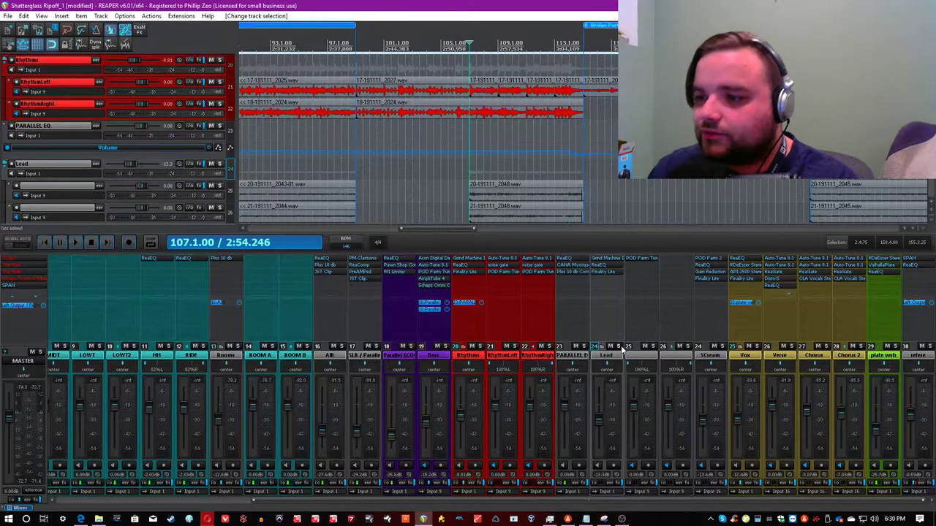
{"action": "left_click", "coordinate": [619, 347]}
{"action": "key", "text": "space"}
{"action": "left_click", "coordinate": [684, 360]}
{"action": "key", "text": "ctrl+t"}
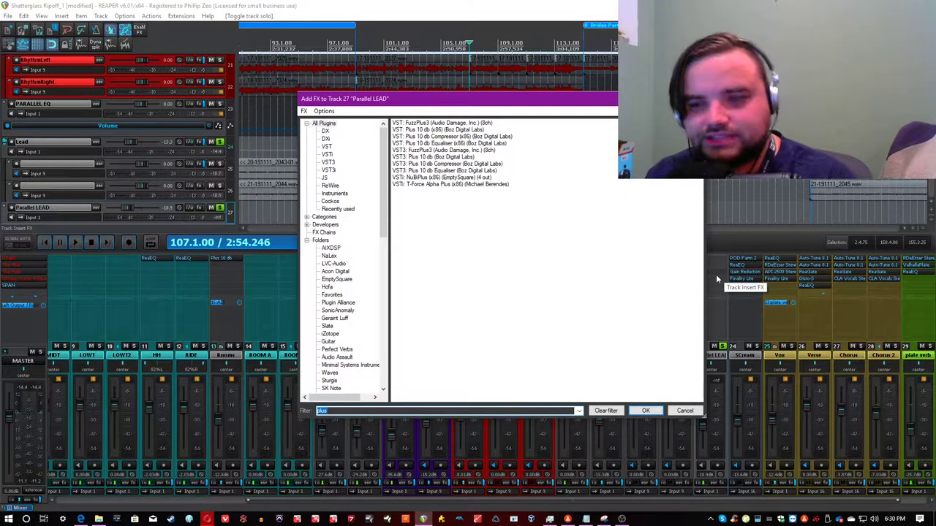
Step: Add the Little Plate reverb to Parallel LEAD and play that track soloed exclusively
{"action": "type", "text": "plate"}
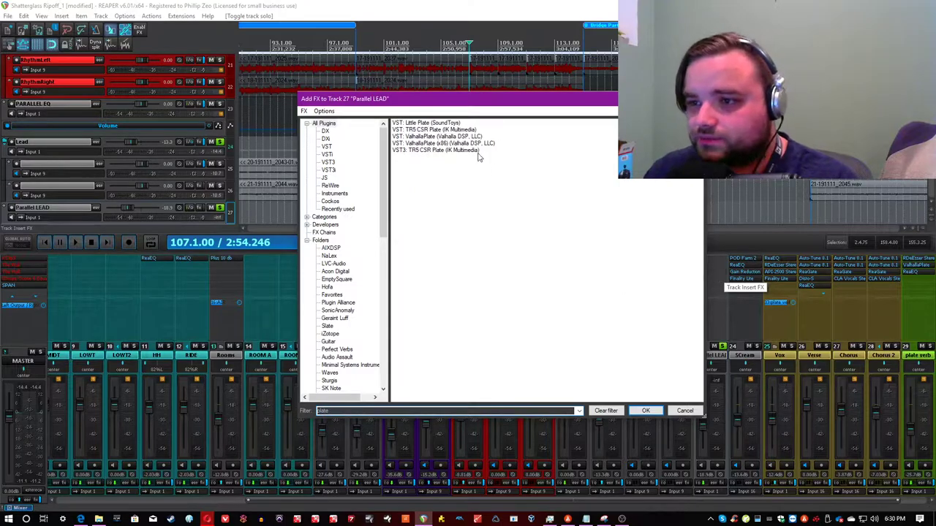
{"action": "double_click", "coordinate": [428, 123]}
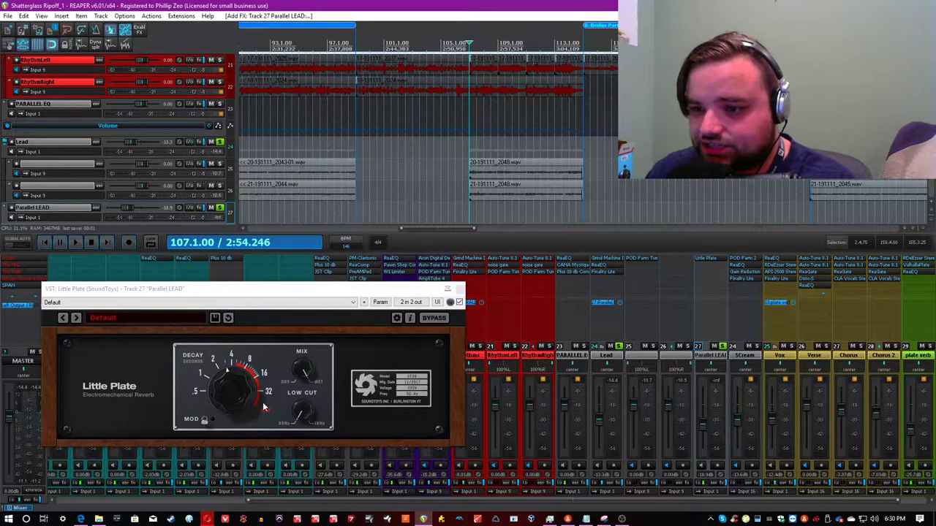
{"action": "key", "text": "space"}
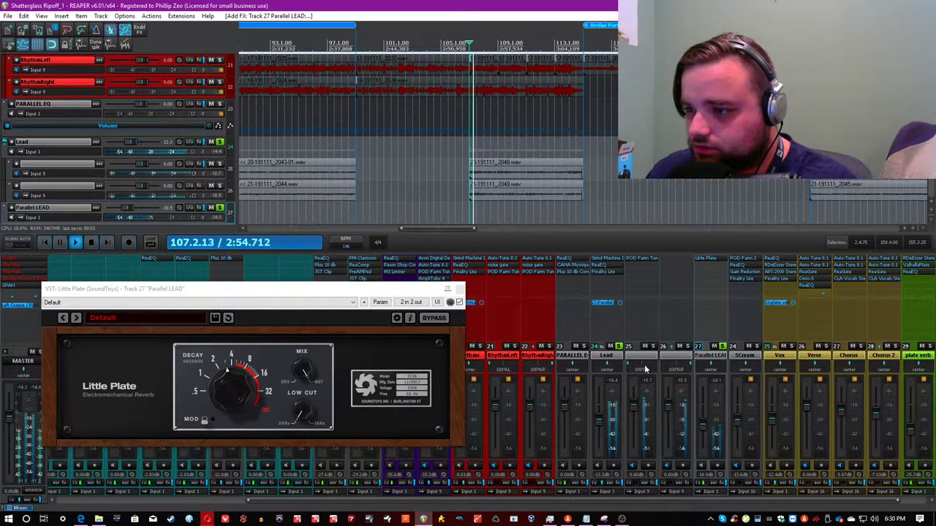
{"action": "left_click", "coordinate": [722, 346], "text": "ctrl+alt"}
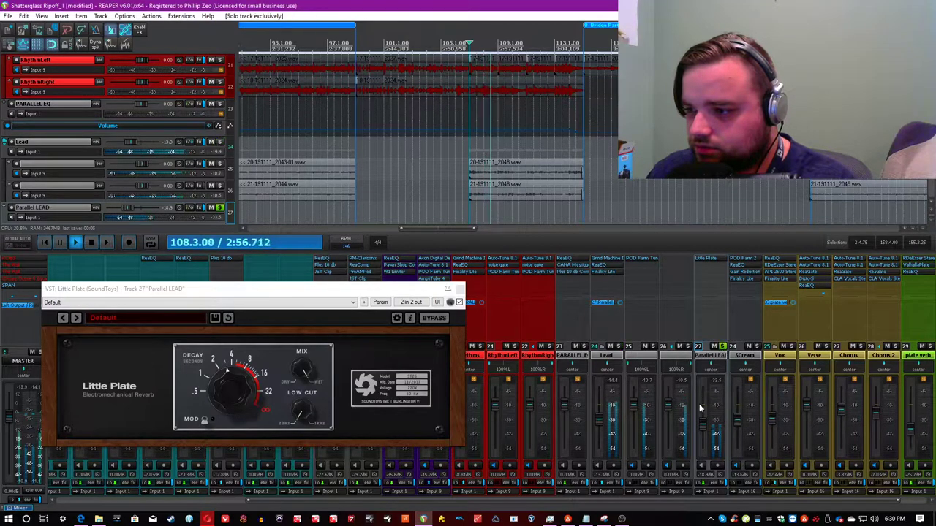
Step: Raise Parallel LEAD's volume, increase Little Plate's low cut, reduce its mix and close the reverb
{"action": "left_click_drag", "start_coordinate": [705, 431], "coordinate": [704, 422]}
{"action": "left_click_drag", "start_coordinate": [295, 413], "coordinate": [302, 404]}
{"action": "left_click", "coordinate": [424, 4]}
{"action": "double_click", "coordinate": [705, 275]}
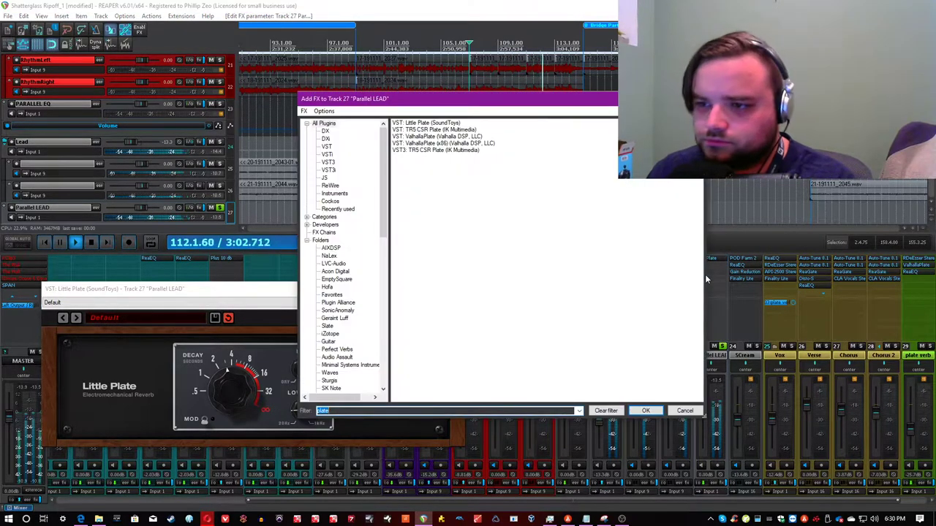
{"action": "left_click_drag", "start_coordinate": [167, 296], "coordinate": [144, 137]}
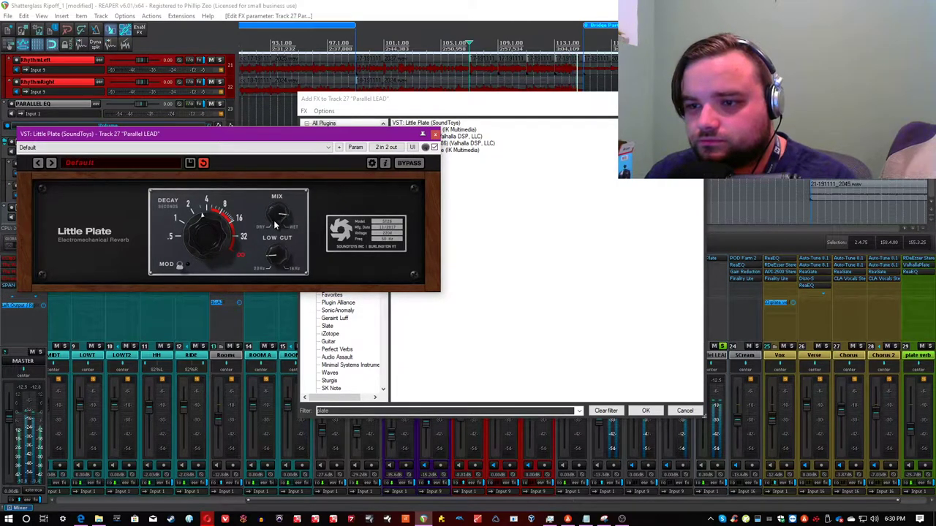
{"action": "left_click", "coordinate": [380, 4]}
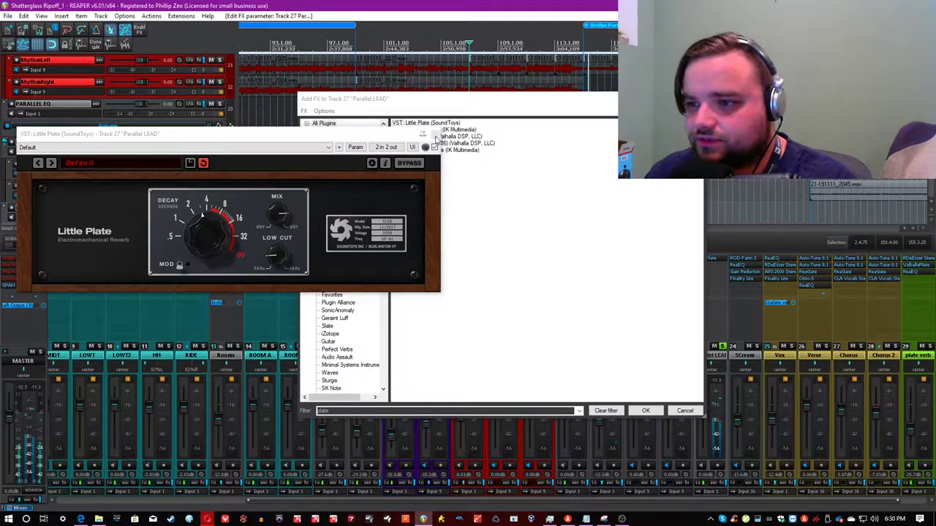
{"action": "left_click", "coordinate": [435, 135]}
Step: Add ReaEQ to Parallel LEAD and cut bands 2 and 3 to scoop the midrange
{"action": "double_click", "coordinate": [413, 411]}
{"action": "type", "text": "reaeq"}
{"action": "double_click", "coordinate": [410, 124]}
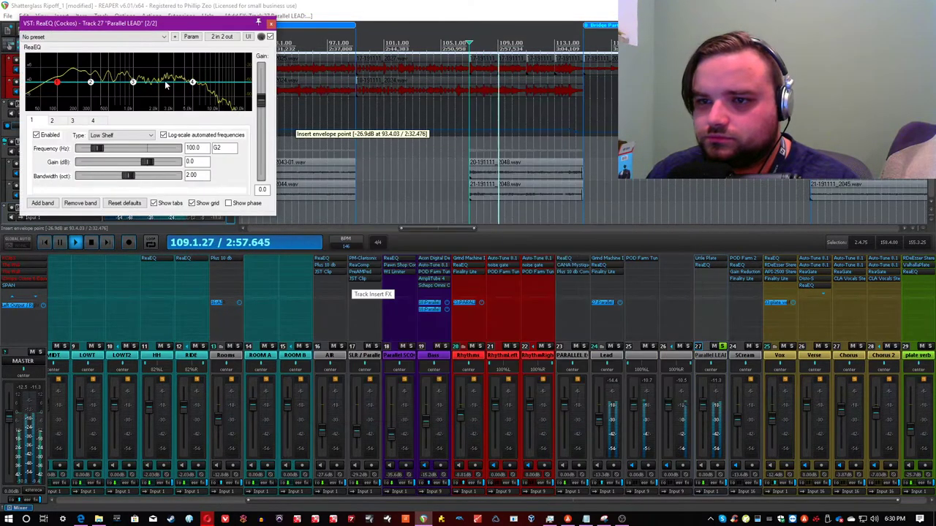
{"action": "left_click_drag", "start_coordinate": [135, 82], "coordinate": [174, 95]}
{"action": "left_click_drag", "start_coordinate": [90, 82], "coordinate": [113, 92]}
{"action": "left_click", "coordinate": [236, 34]}
{"action": "key", "text": "space"}
Step: Boost ReaEQ's band 4 and add a Low Pass band with a 0.87 octave bandwidth, shifting its cutoff lower
{"action": "mouse_move", "coordinate": [192, 82]}
{"action": "left_mouse_down"}
{"action": "mouse_move", "coordinate": [206, 68]}
{"action": "mouse_move", "coordinate": [198, 75]}
{"action": "left_mouse_up"}
{"action": "double_click", "coordinate": [236, 79]}
{"action": "left_click", "coordinate": [131, 135]}
{"action": "left_click", "coordinate": [152, 181]}
{"action": "scroll", "coordinate": [152, 181], "scroll_direction": "down", "scroll_amount": 5}
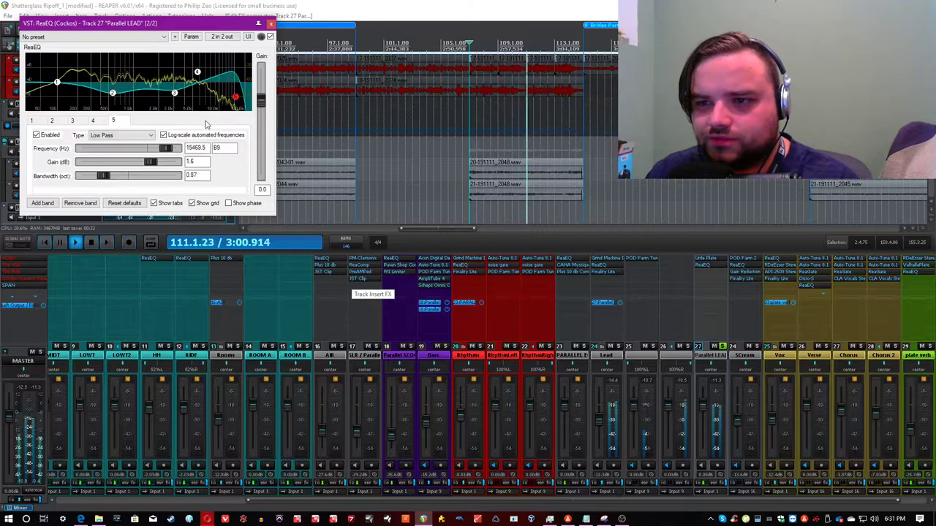
{"action": "left_click_drag", "start_coordinate": [238, 98], "coordinate": [200, 79]}
Step: Boost ReaEQ's band 1, add a High Pass at 182.7 Hz with a 1.60 octave bandwidth and close the EQ
{"action": "left_click_drag", "start_coordinate": [57, 81], "coordinate": [83, 99]}
{"action": "left_click_drag", "start_coordinate": [132, 179], "coordinate": [83, 179]}
{"action": "mouse_move", "coordinate": [83, 99]}
{"action": "left_mouse_down"}
{"action": "mouse_move", "coordinate": [79, 70]}
{"action": "mouse_move", "coordinate": [81, 88]}
{"action": "left_mouse_up"}
{"action": "key", "text": "space"}
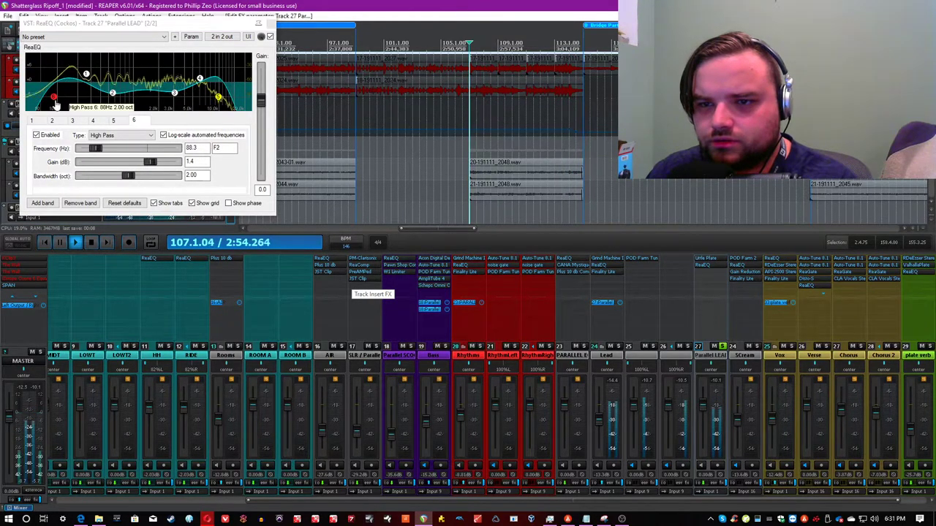
{"action": "left_click_drag", "start_coordinate": [56, 105], "coordinate": [69, 105]}
{"action": "mouse_move", "coordinate": [132, 178]}
{"action": "left_mouse_down"}
{"action": "mouse_move", "coordinate": [108, 180]}
{"action": "mouse_move", "coordinate": [121, 182]}
{"action": "left_mouse_up"}
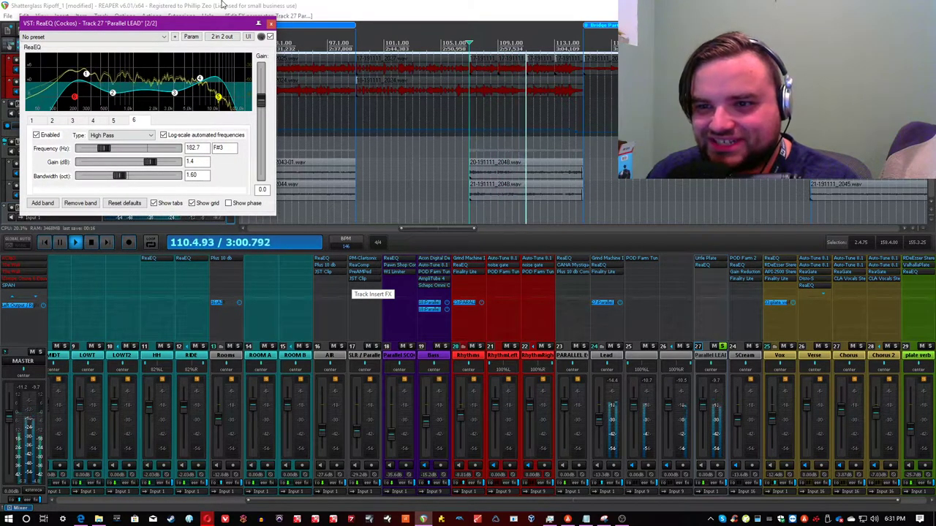
{"action": "left_click", "coordinate": [270, 23]}
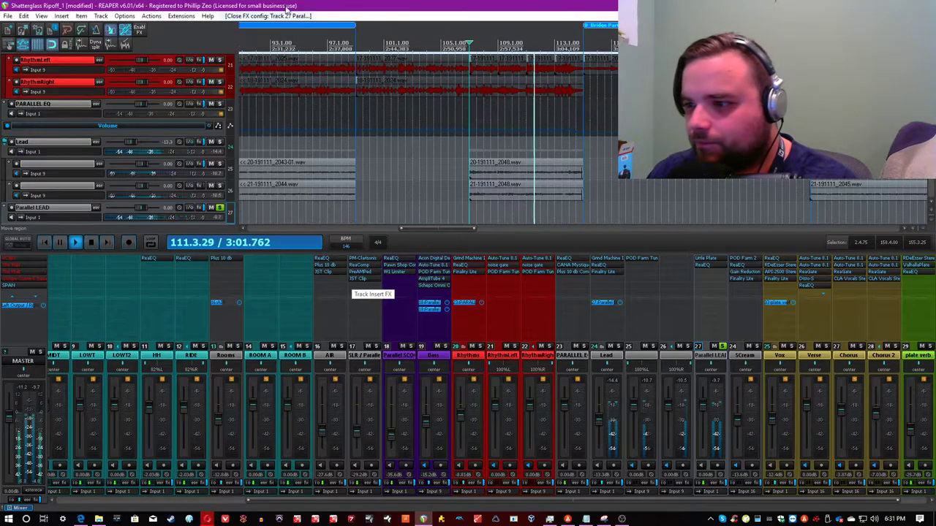
Step: Add Joey Sturgis Tones' Gain Reduction to Parallel LEAD and lower the track's volume while it plays
{"action": "double_click", "coordinate": [713, 297]}
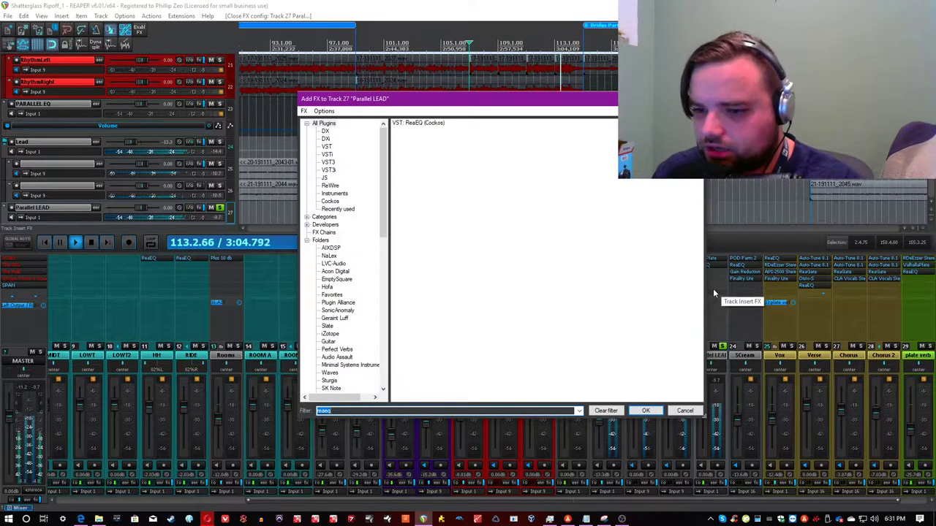
{"action": "type", "text": "gain"}
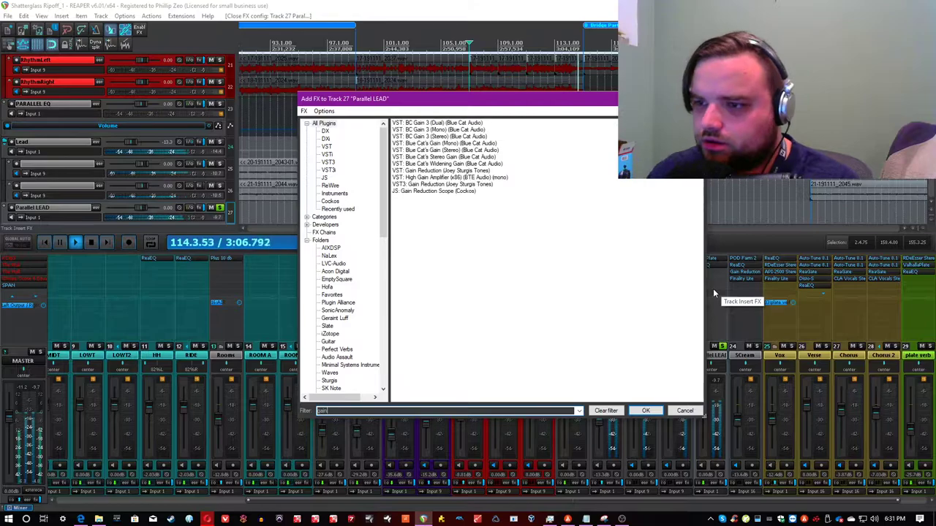
{"action": "double_click", "coordinate": [441, 170]}
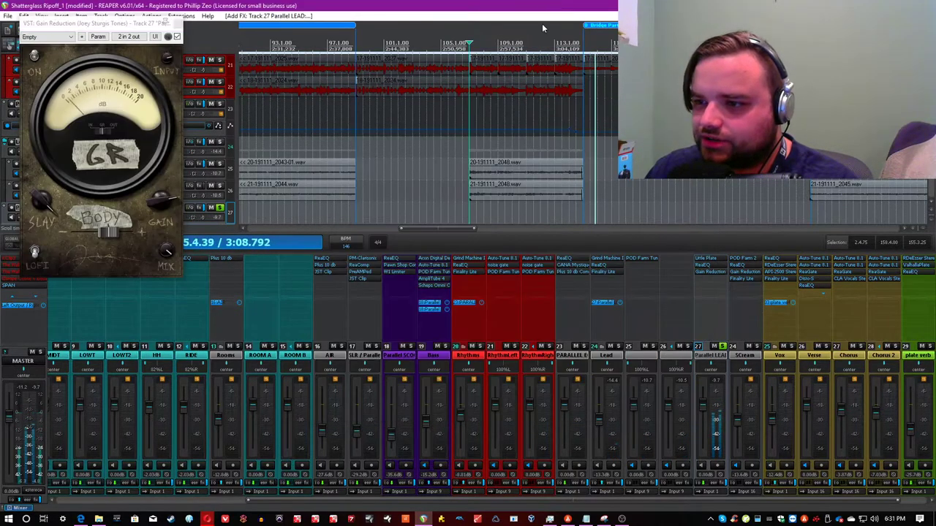
{"action": "key", "text": "space"}
{"action": "key", "text": "space"}
{"action": "left_click_drag", "start_coordinate": [706, 407], "coordinate": [706, 432]}
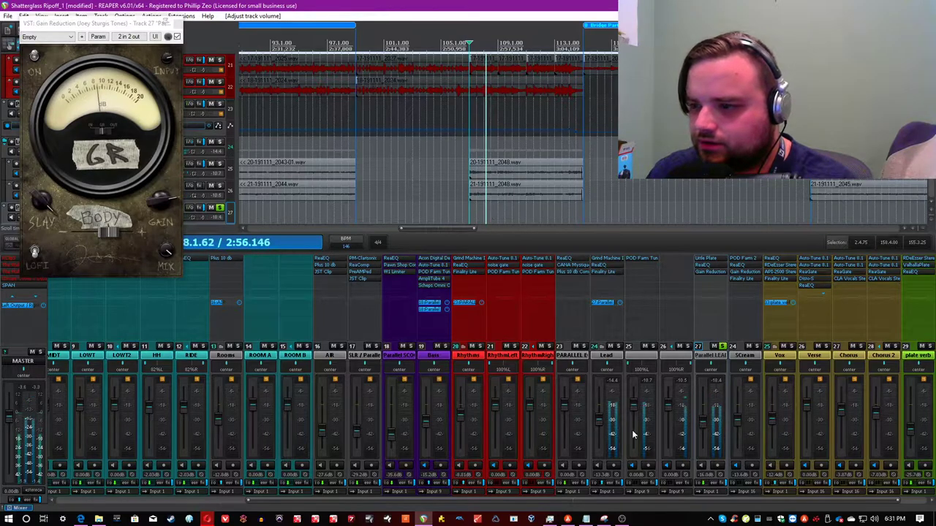
Step: Reduce Gain Reduction's Body slightly, set Slay to 100.0, save the project and close the plugin
{"action": "left_click_drag", "start_coordinate": [88, 232], "coordinate": [44, 228]}
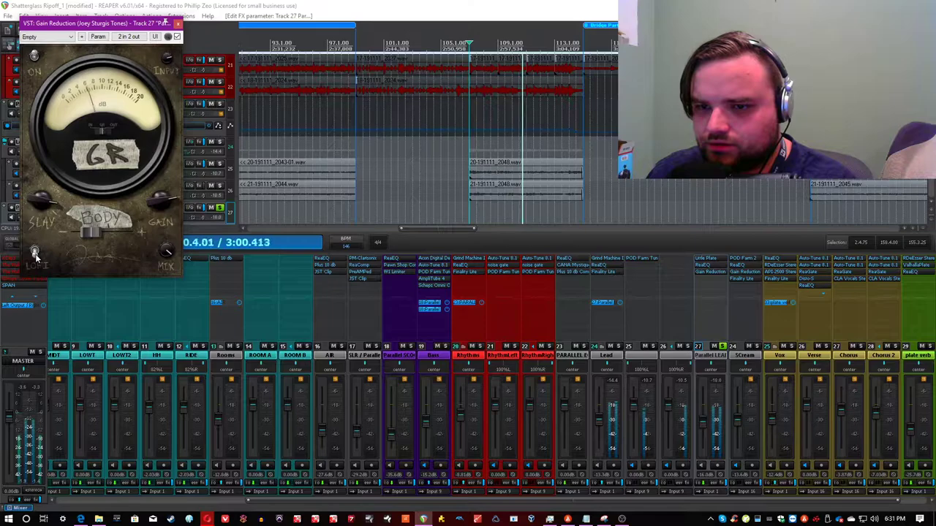
{"action": "mouse_move", "coordinate": [95, 232]}
{"action": "left_mouse_down"}
{"action": "mouse_move", "coordinate": [133, 233]}
{"action": "mouse_move", "coordinate": [107, 234]}
{"action": "left_mouse_up"}
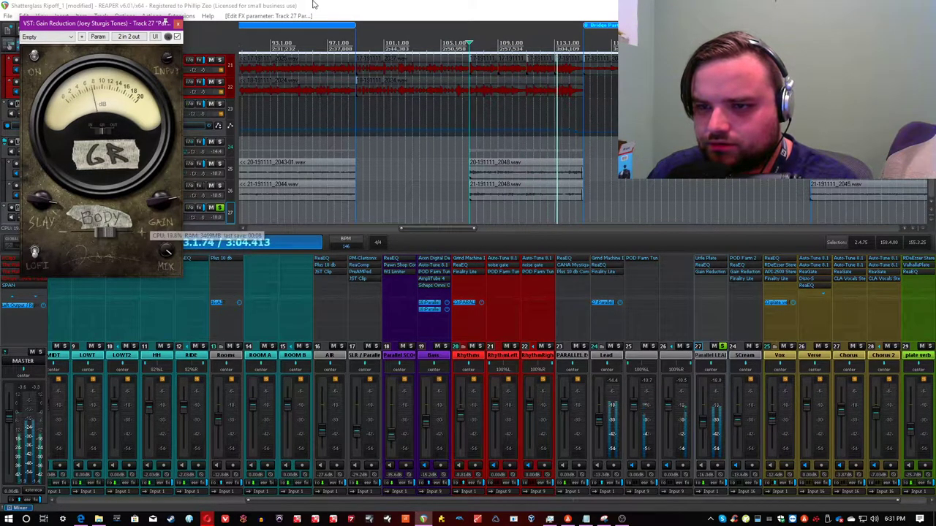
{"action": "left_click", "coordinate": [313, 4]}
{"action": "key", "text": "ctrl+s"}
{"action": "left_click_drag", "start_coordinate": [43, 201], "coordinate": [47, 183]}
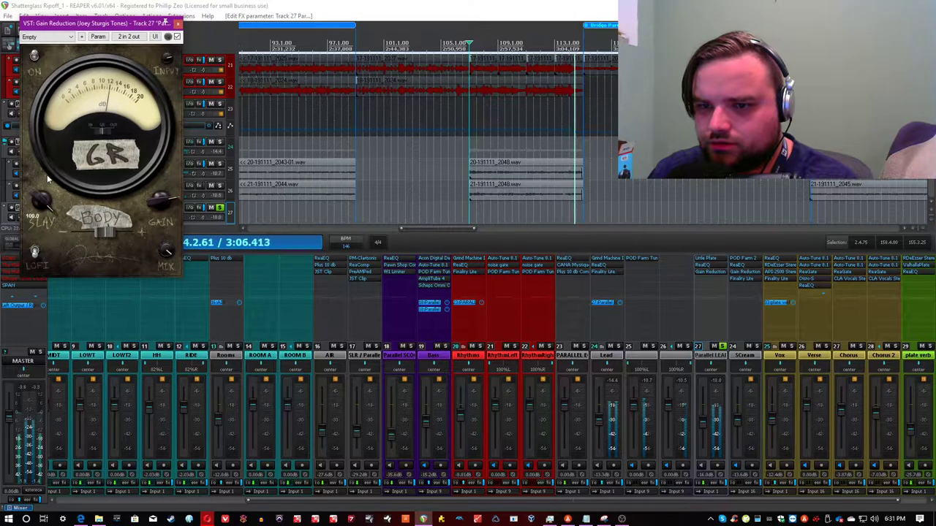
{"action": "left_click", "coordinate": [287, 5]}
{"action": "left_click", "coordinate": [177, 24]}
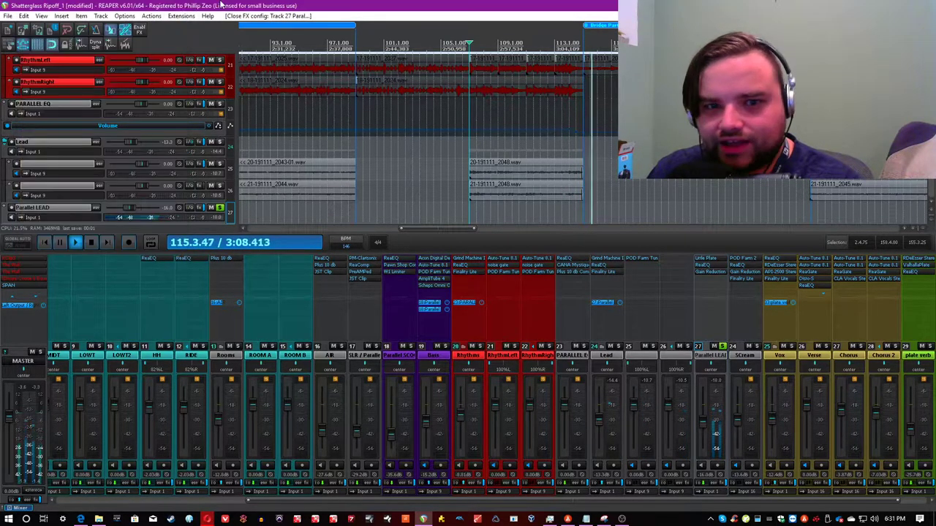
Step: Check Little Plate on Parallel LEAD during playback, set the track's volume to -21.6 dB and unsolo it
{"action": "key", "text": "space"}
{"action": "key", "text": "space"}
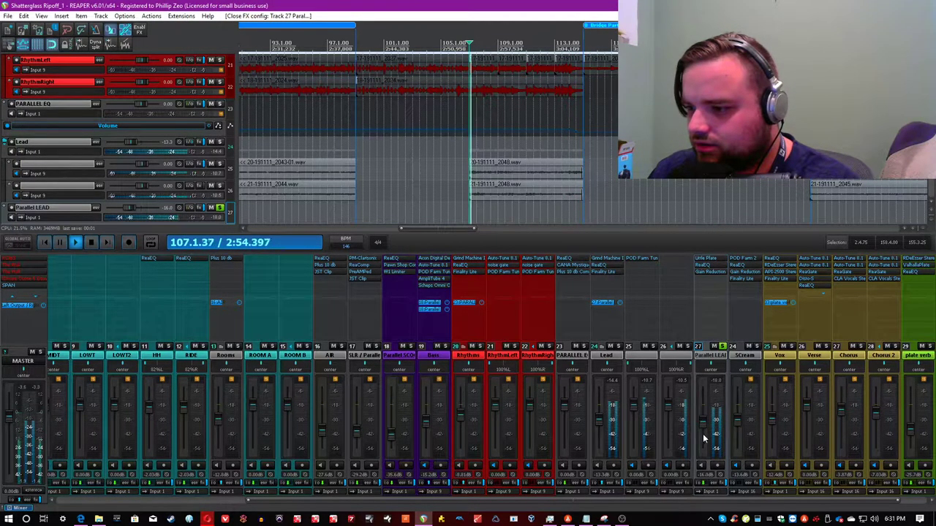
{"action": "left_click", "coordinate": [713, 264]}
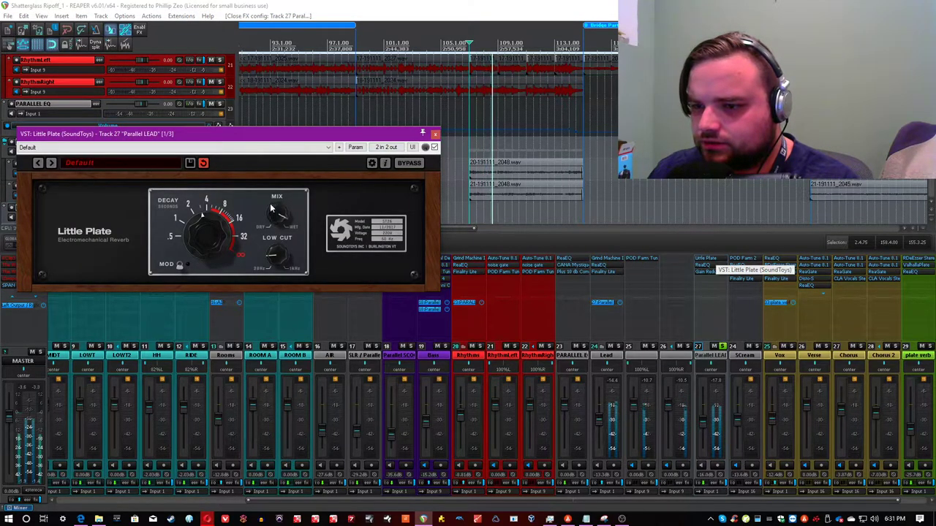
{"action": "left_click", "coordinate": [435, 134]}
{"action": "left_click_drag", "start_coordinate": [702, 423], "coordinate": [703, 429]}
{"action": "left_click", "coordinate": [722, 348]}
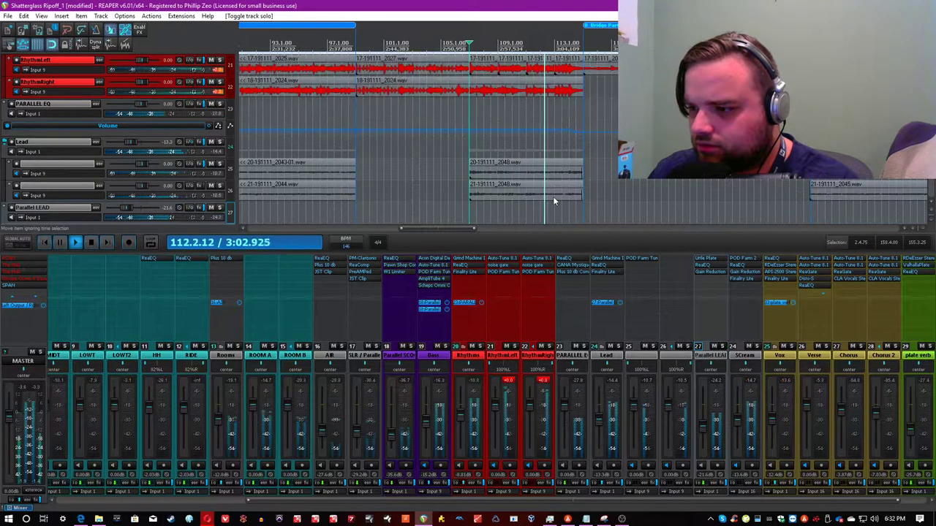
Step: Play the section before Bridge Part 2 and compare the mix with Parallel LEAD muted and unmuted
{"action": "left_click", "coordinate": [462, 146]}
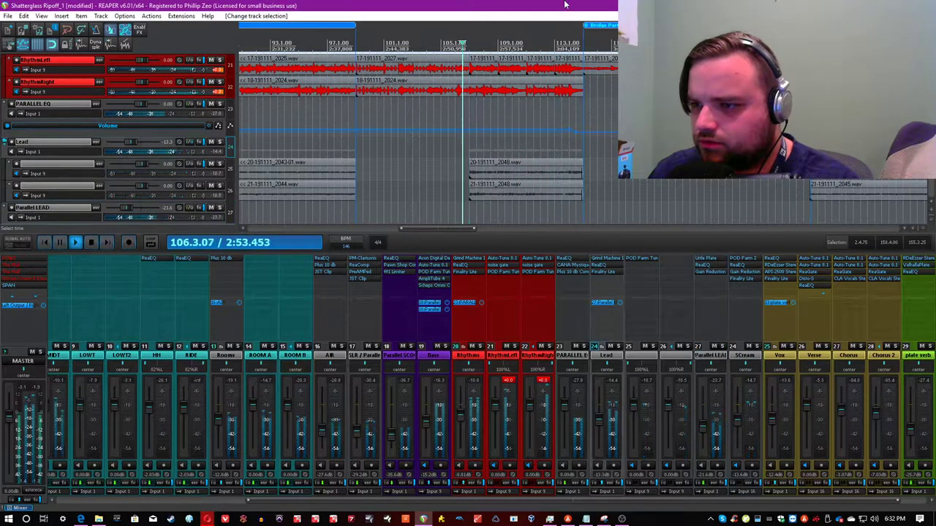
{"action": "left_click", "coordinate": [715, 348]}
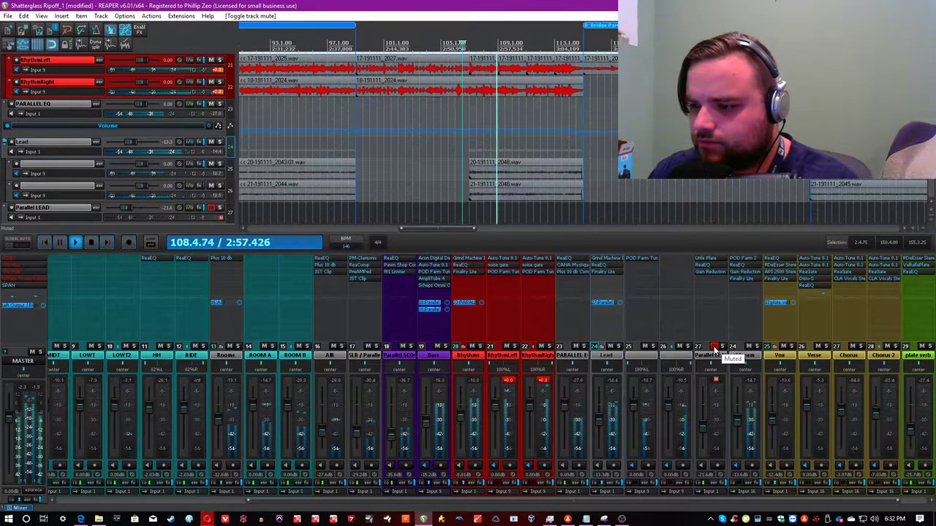
{"action": "left_click", "coordinate": [715, 347]}
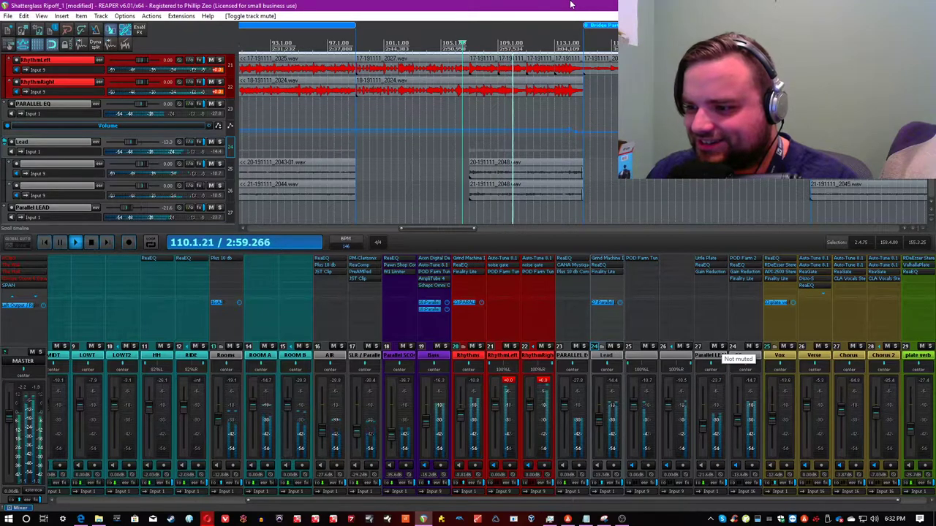
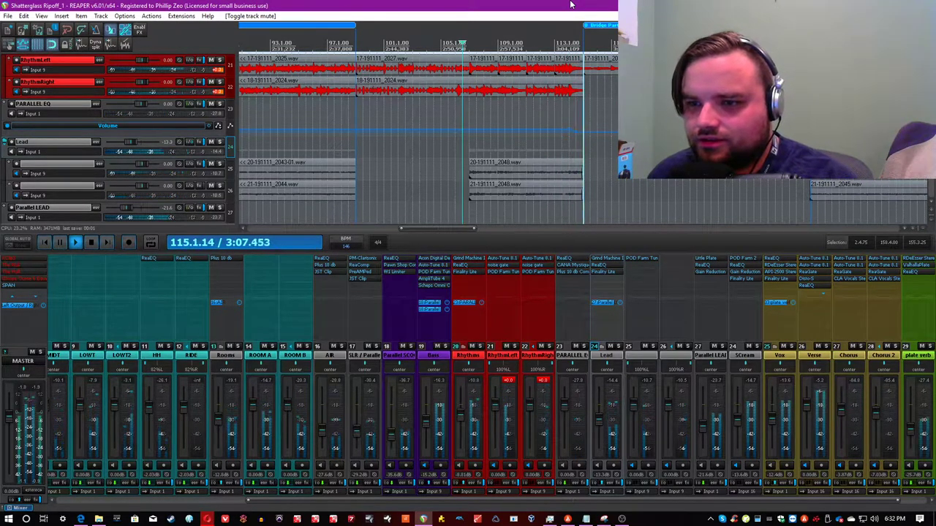
{"action": "key", "text": "space"}
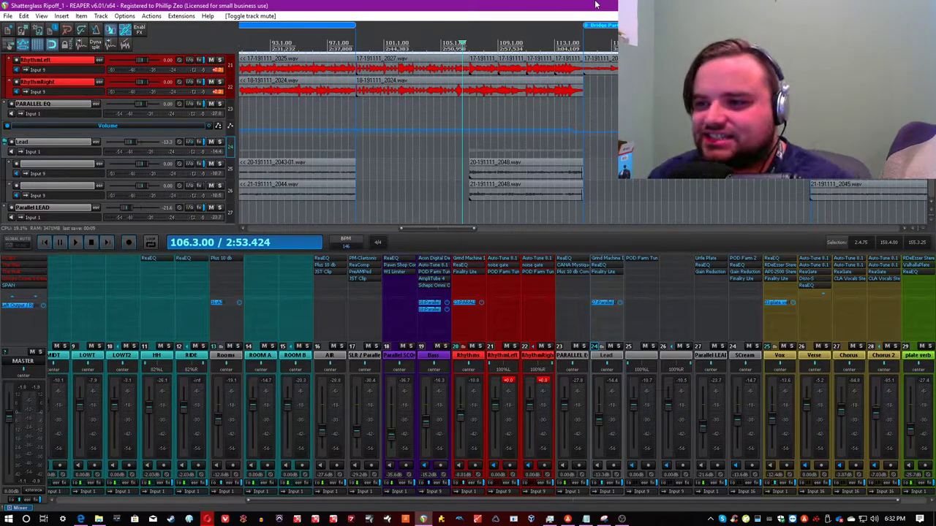
Step: Play the end of the lead section from 114.1.00 with the Lead track soloed
{"action": "left_click", "coordinate": [567, 142]}
{"action": "scroll", "coordinate": [580, 151], "scroll_direction": "up", "scroll_amount": 3}
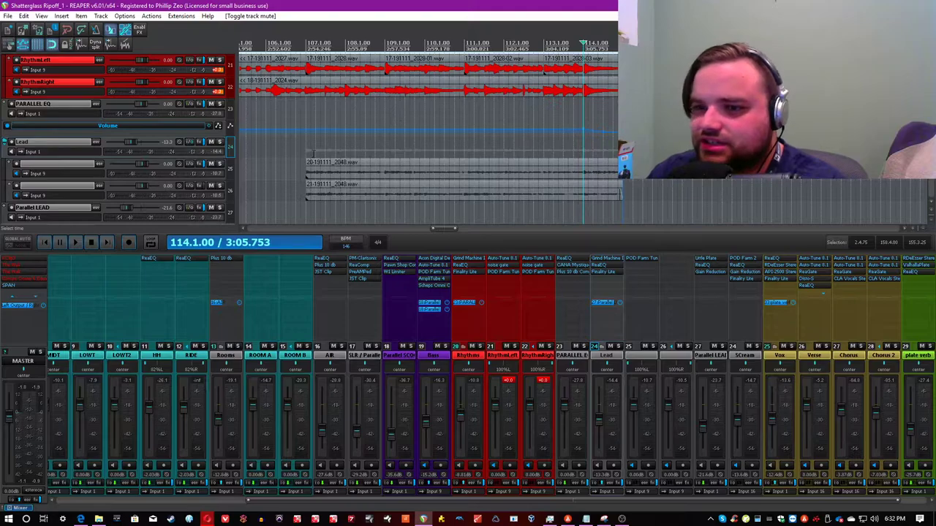
{"action": "key", "text": "space"}
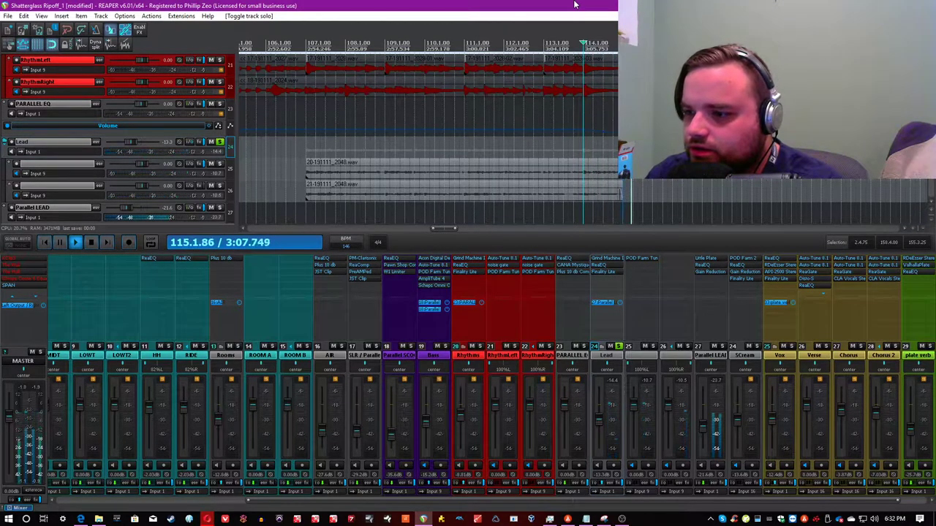
{"action": "key", "text": "space"}
Step: Add Blue Cat Audio's BC Chorus 4 (Stereo) to Parallel LEAD and set its Depth to 66 %
{"action": "key", "text": "F6"}
{"action": "key", "text": "ctrl+s"}
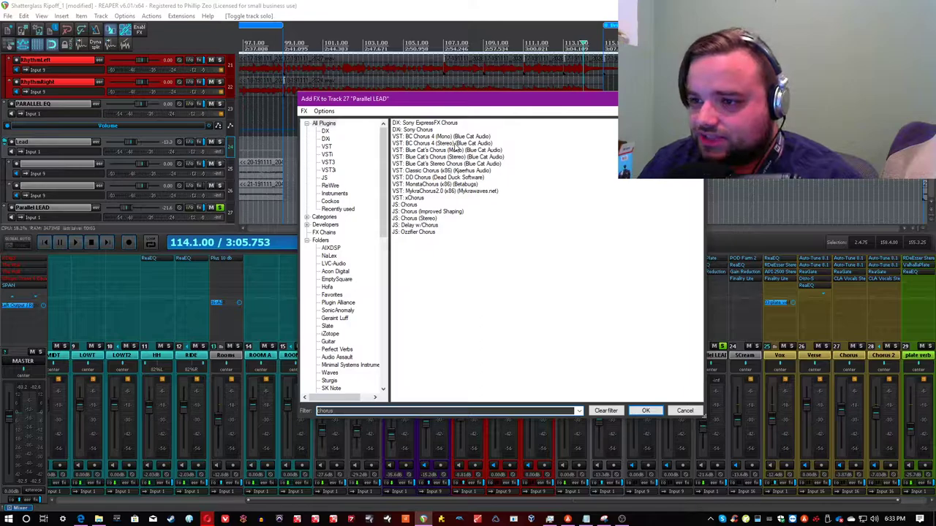
{"action": "double_click", "coordinate": [454, 144]}
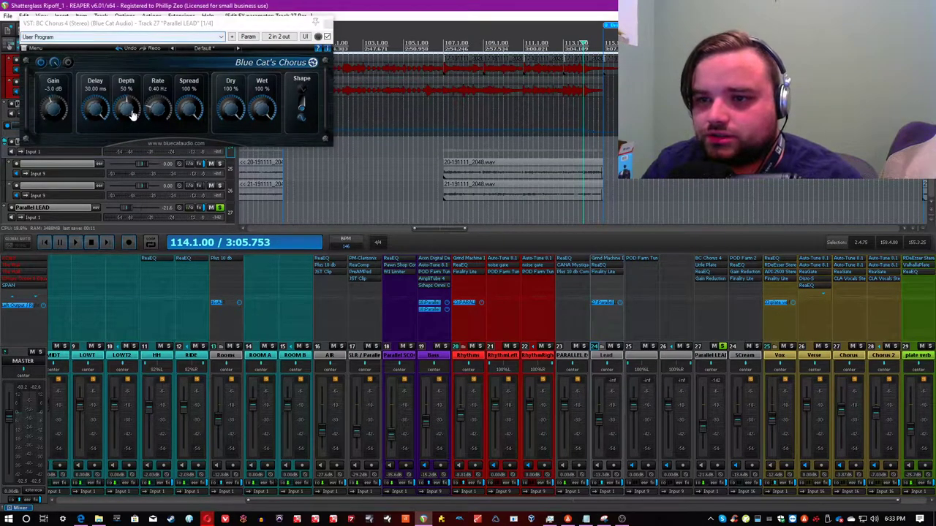
{"action": "left_click_drag", "start_coordinate": [132, 113], "coordinate": [134, 101]}
{"action": "left_click", "coordinate": [227, 5]}
Step: Play from 107.2.00, unsolo Parallel LEAD and raise its volume to -19.7 dB in the mix
{"action": "key", "text": "space"}
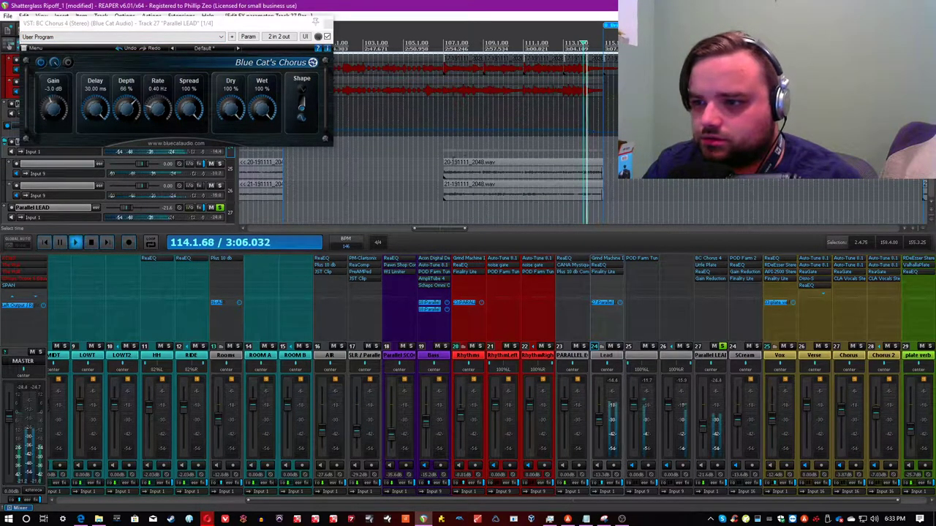
{"action": "left_click", "coordinate": [446, 156]}
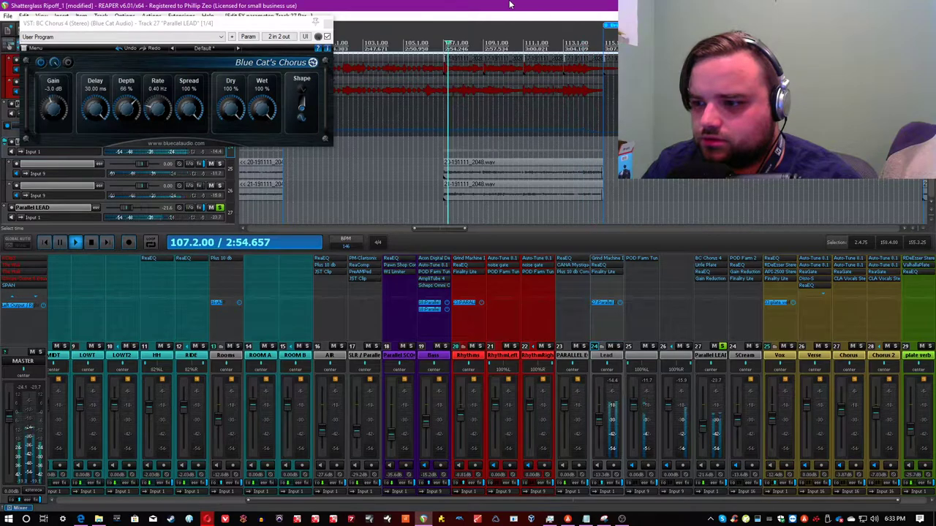
{"action": "left_click", "coordinate": [723, 347]}
{"action": "left_click_drag", "start_coordinate": [709, 435], "coordinate": [704, 430]}
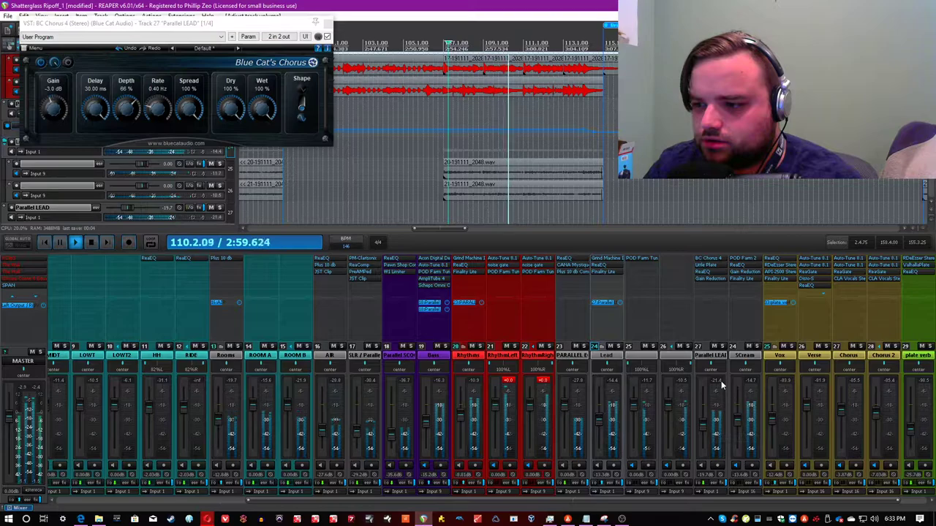
Step: Check the Lead track in solo, stop playback, unsolo it and close the chorus plugin
{"action": "left_click", "coordinate": [619, 347]}
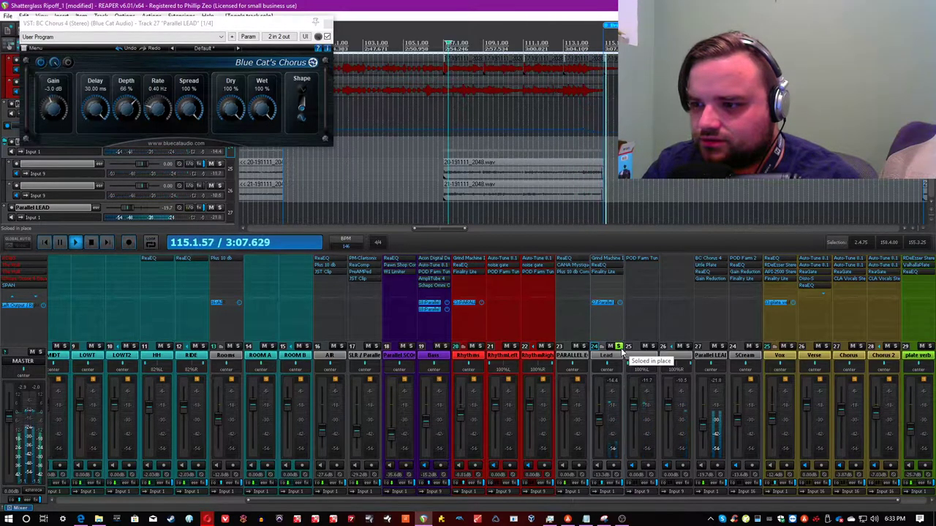
{"action": "key", "text": "space"}
{"action": "left_click", "coordinate": [619, 347]}
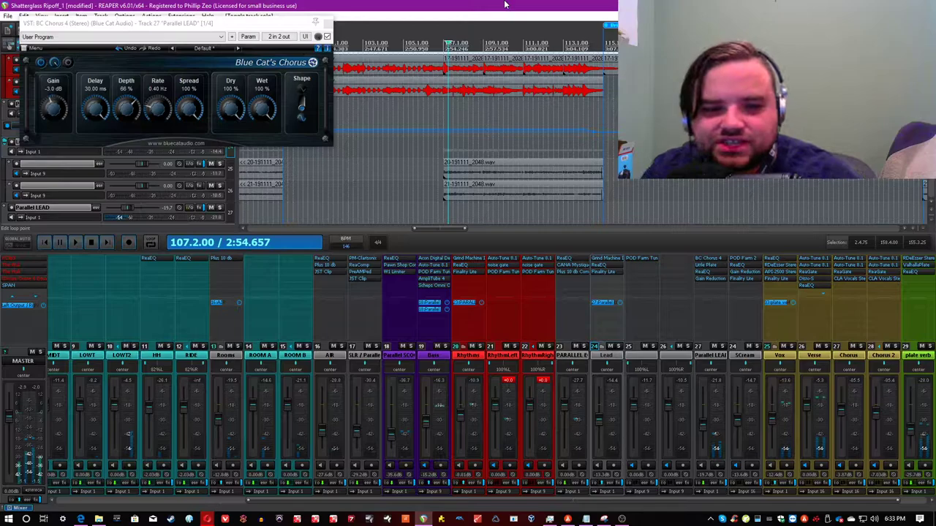
{"action": "left_click", "coordinate": [316, 25]}
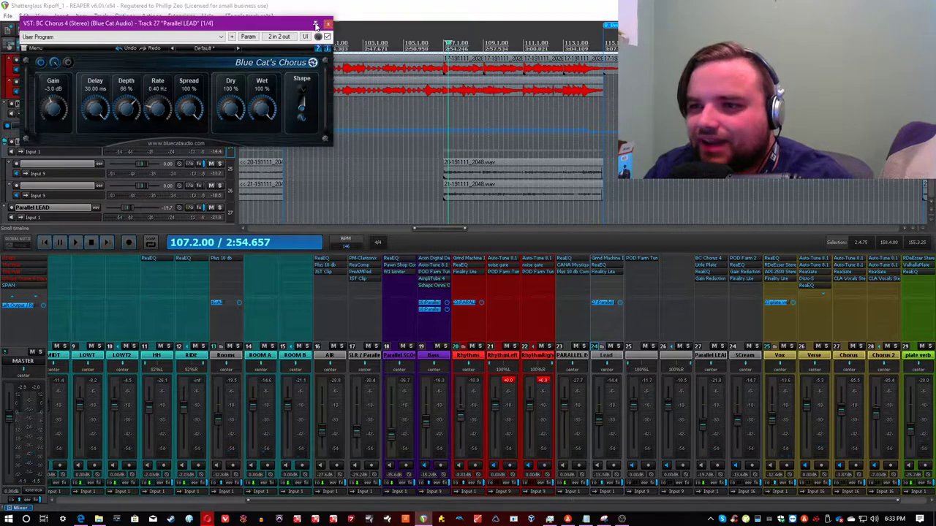
{"action": "left_click", "coordinate": [327, 25]}
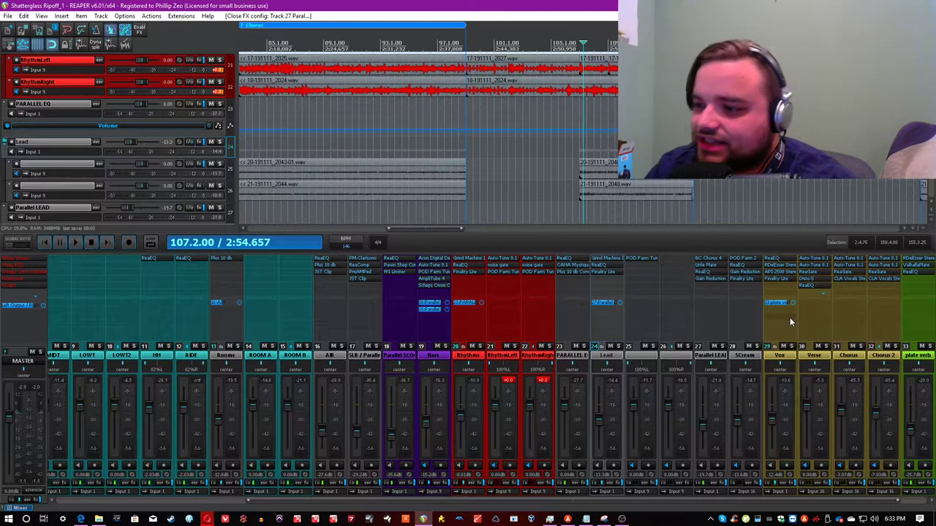
Step: Insert a track below Chorus 2, name it "Parallel AIR trick" and save the project
{"action": "left_click", "coordinate": [790, 357]}
{"action": "left_click", "coordinate": [809, 357]}
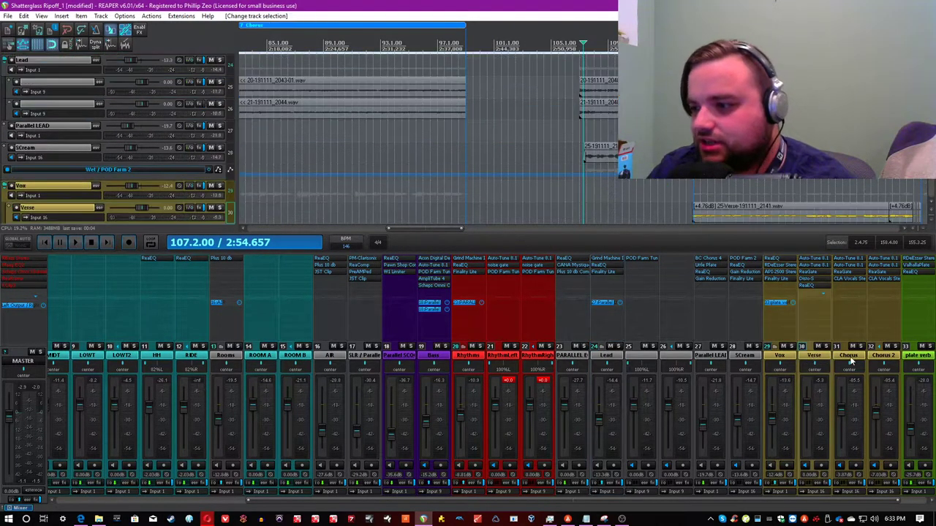
{"action": "left_click", "coordinate": [853, 357]}
{"action": "left_click", "coordinate": [877, 357]}
{"action": "scroll", "coordinate": [231, 187], "scroll_direction": "down", "scroll_amount": 2}
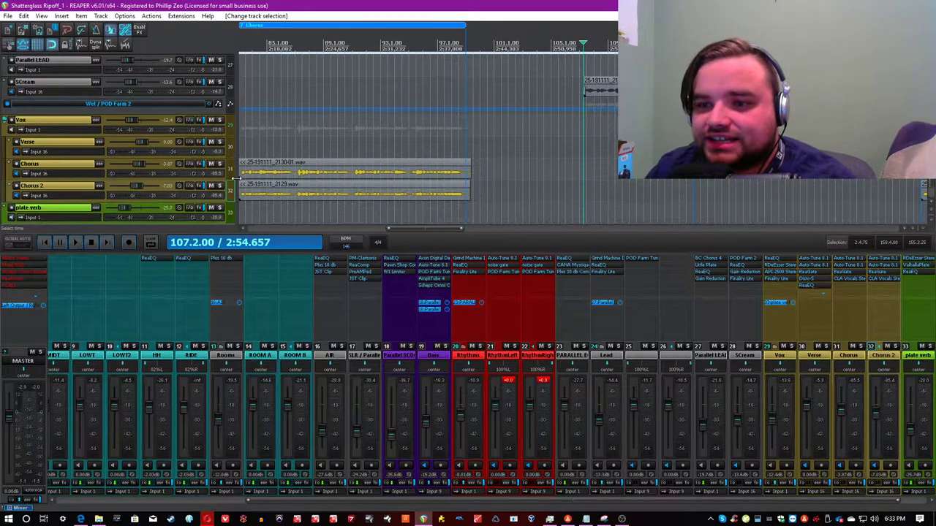
{"action": "key", "text": "ctrl+t"}
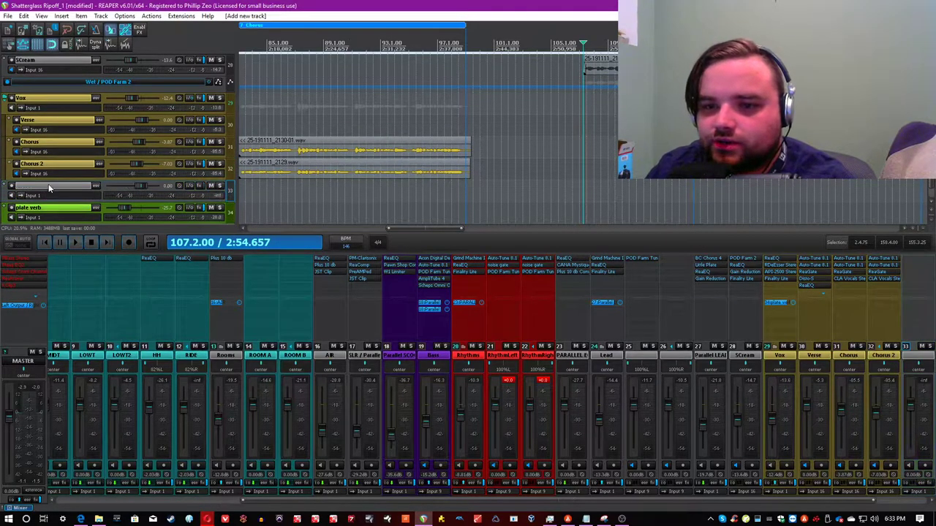
{"action": "double_click", "coordinate": [48, 184]}
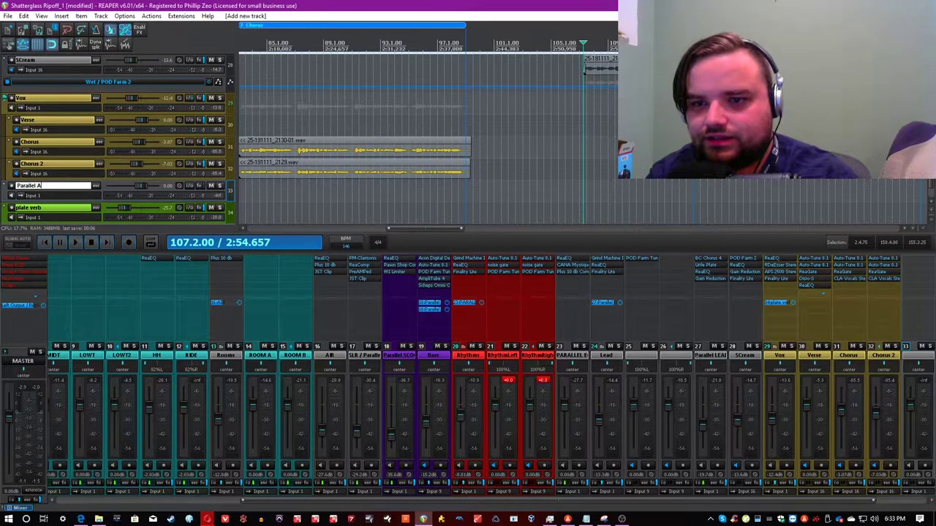
{"action": "key", "text": "Return"}
{"action": "key", "text": "ctrl+s"}
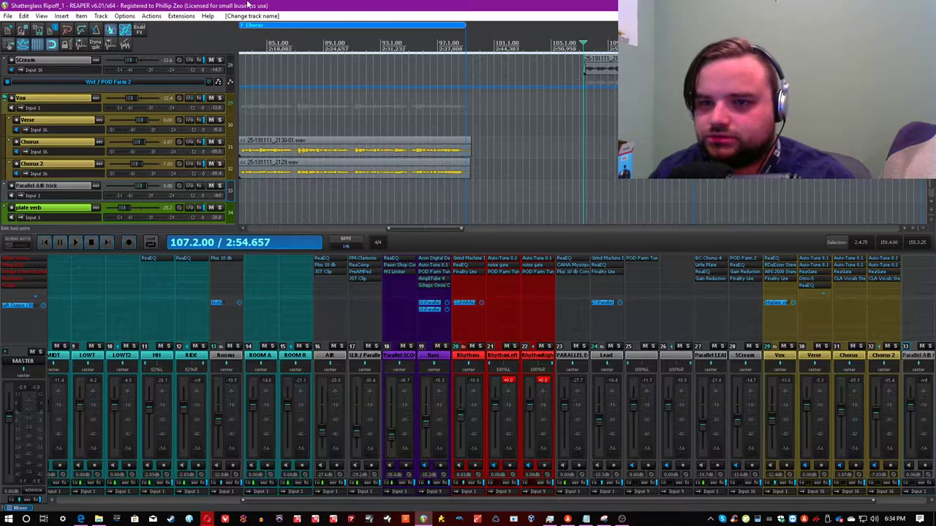
Step: Solo the Vox track briefly while locating the vocal parts, unsolo it and save the project
{"action": "left_click", "coordinate": [792, 356]}
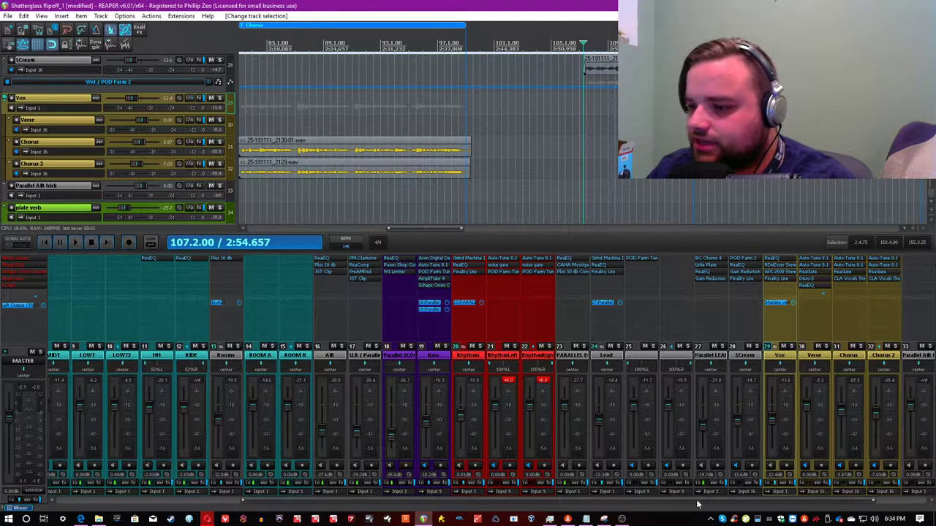
{"action": "left_click_drag", "start_coordinate": [698, 502], "coordinate": [764, 499]}
{"action": "left_click", "coordinate": [722, 347]}
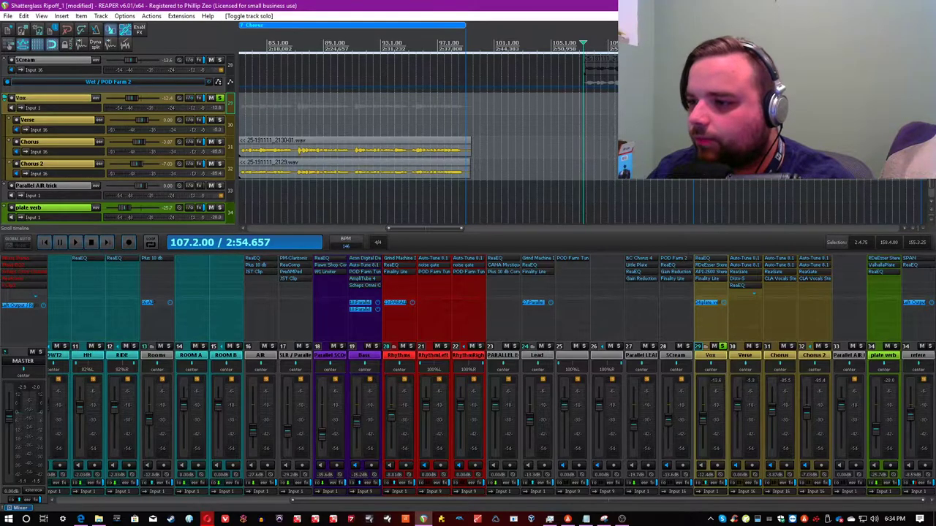
{"action": "scroll", "coordinate": [563, 89], "scroll_direction": "down", "scroll_amount": 2}
{"action": "left_click", "coordinate": [646, 204]}
{"action": "left_click", "coordinate": [723, 347]}
{"action": "key", "text": "ctrl+s"}
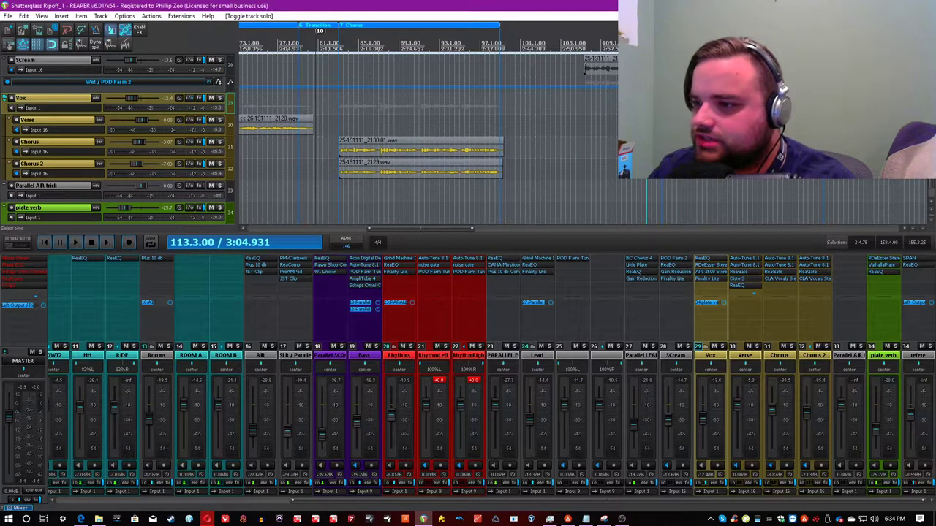
Step: Place the edit cursor at 114.2.00, just before the Bridge Part 2 vocals, and save the project
{"action": "left_click", "coordinate": [717, 125]}
{"action": "scroll", "coordinate": [718, 125], "scroll_direction": "up", "scroll_amount": 2}
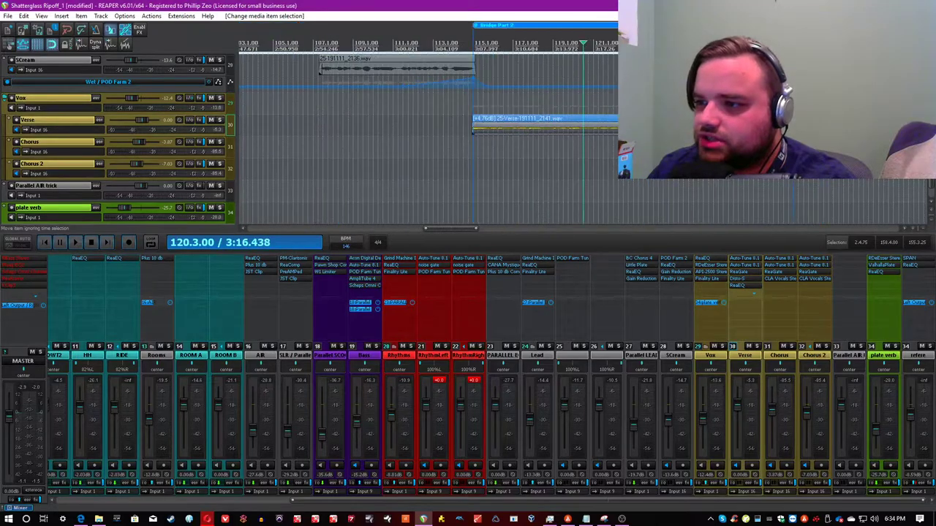
{"action": "left_click", "coordinate": [459, 108]}
{"action": "key", "text": "ctrl+s"}
Step: Show Parallel AIR trick's volume envelope and lower it outside the Bridge Part 2 vocal section
{"action": "left_click", "coordinate": [231, 192]}
{"action": "key", "text": "v"}
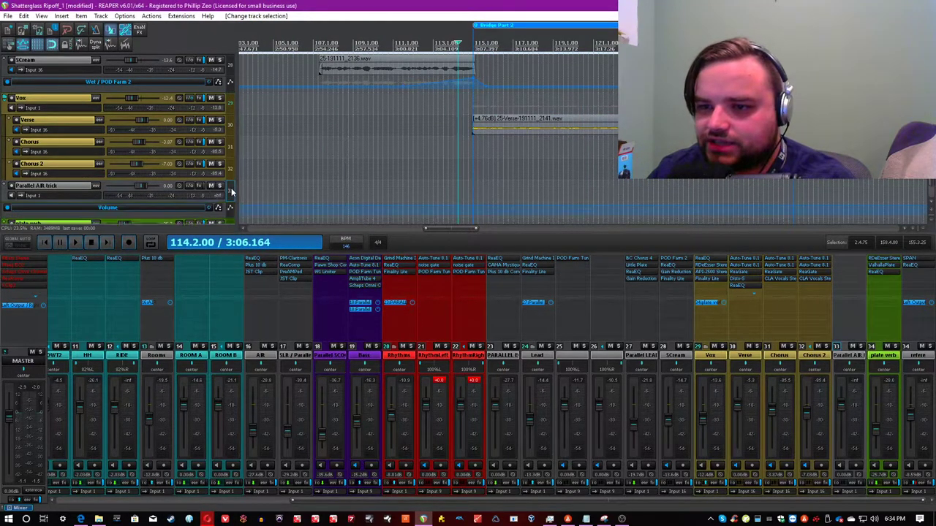
{"action": "left_click_drag", "start_coordinate": [448, 205], "coordinate": [449, 307]}
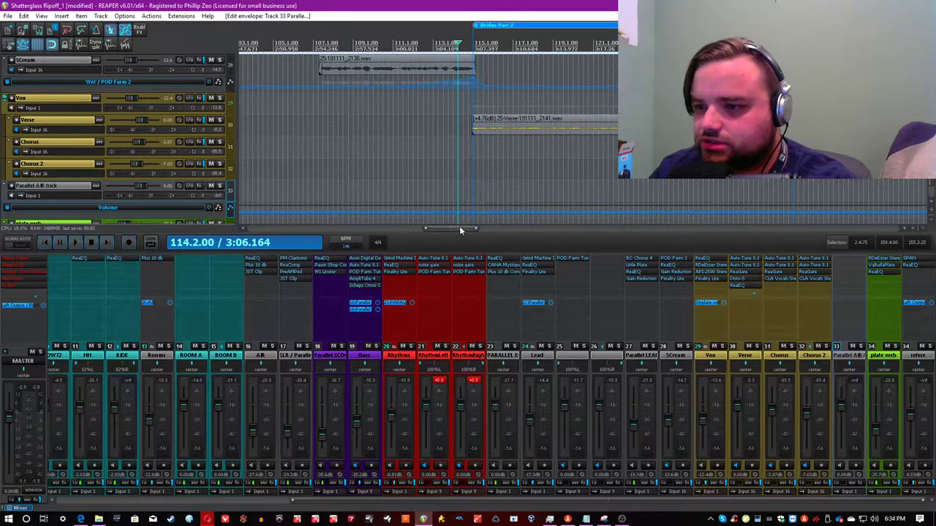
Step: Create a send from Vox to Parallel AIR trick during playback and change the send's mode
{"action": "key", "text": "space"}
{"action": "left_click", "coordinate": [809, 332]}
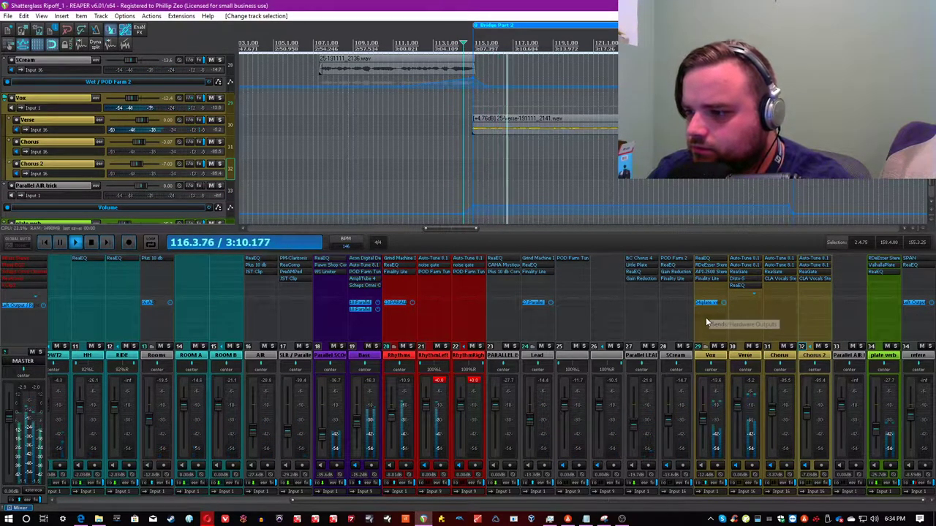
{"action": "left_click_drag", "start_coordinate": [735, 319], "coordinate": [852, 329]}
{"action": "left_click", "coordinate": [878, 350]}
{"action": "left_click", "coordinate": [881, 373]}
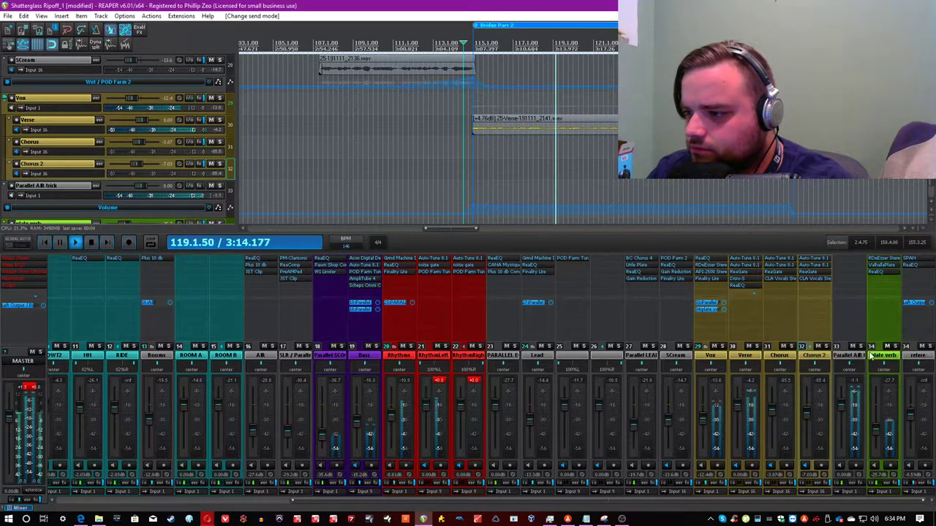
Step: Add ReaEQ to Parallel AIR trick and make band 1 a High Pass that cuts everything below the upper mids
{"action": "left_click", "coordinate": [842, 269]}
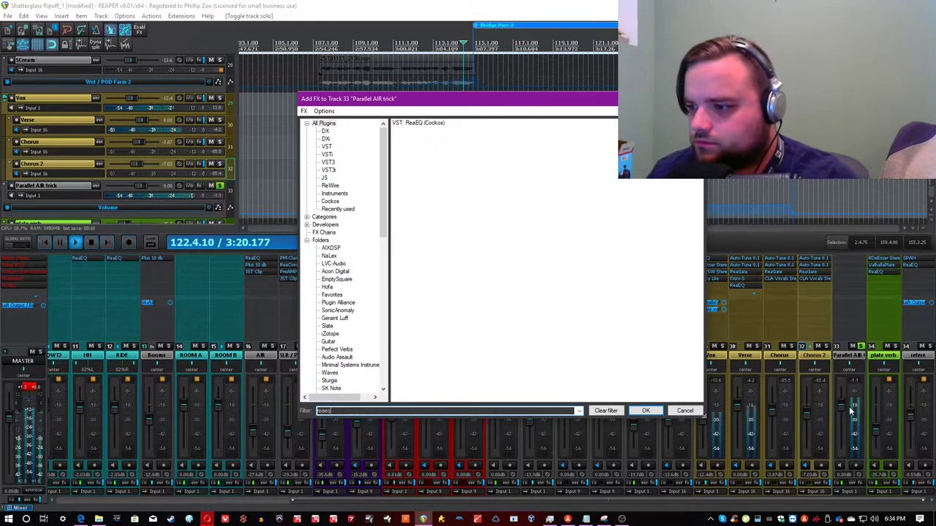
{"action": "double_click", "coordinate": [411, 124]}
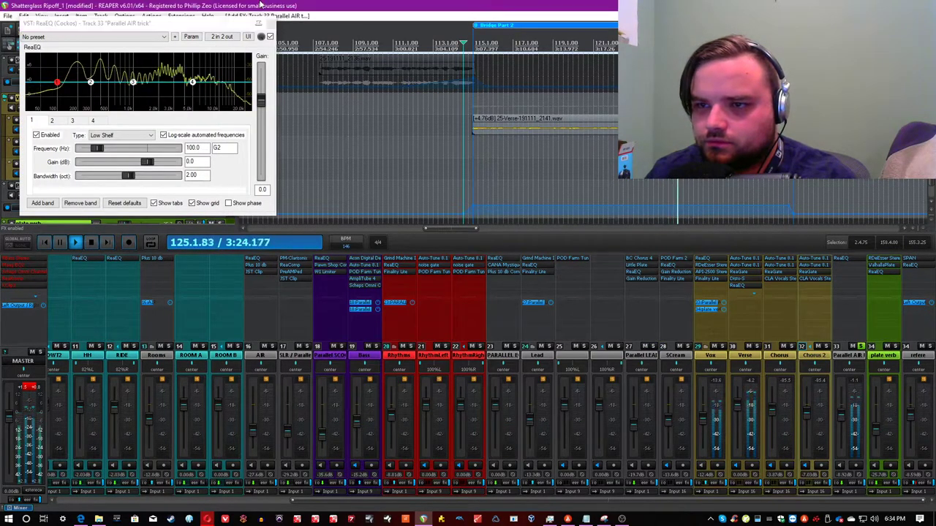
{"action": "left_click", "coordinate": [121, 135]}
{"action": "left_click", "coordinate": [110, 183]}
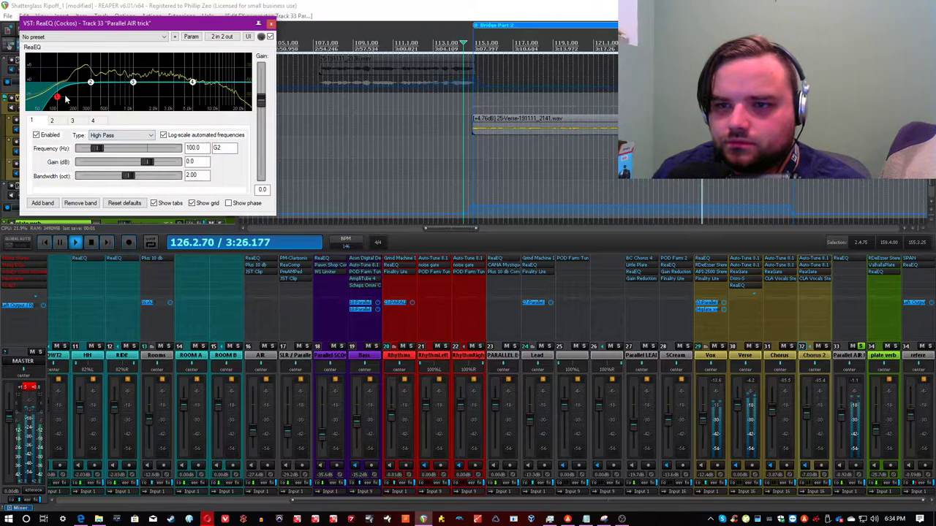
{"action": "left_click_drag", "start_coordinate": [62, 103], "coordinate": [185, 102]}
Step: Restart playback, boost ReaEQ's band 3 by 11.2 dB at 6435.7 Hz and close the EQ
{"action": "left_click", "coordinate": [502, 25]}
{"action": "key", "text": "space"}
{"action": "key", "text": "space"}
{"action": "left_click", "coordinate": [192, 82]}
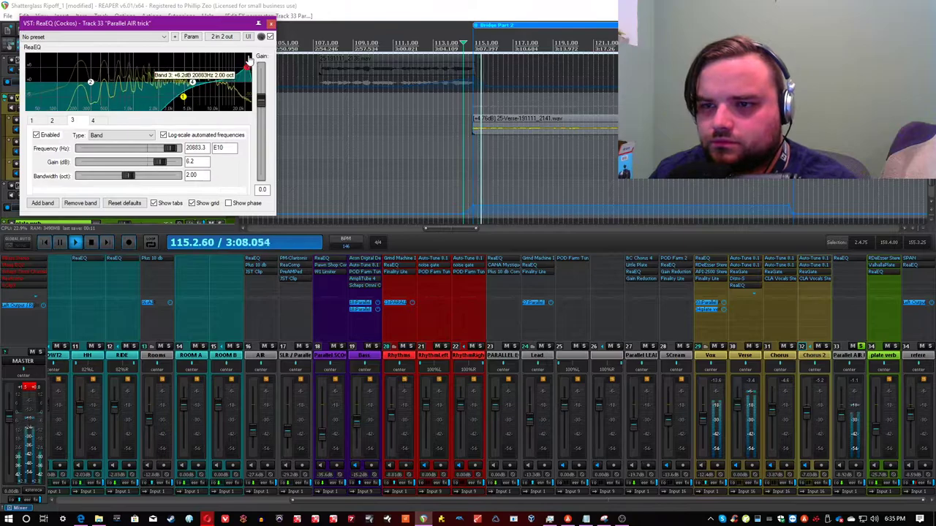
{"action": "left_click_drag", "start_coordinate": [239, 37], "coordinate": [202, 56]}
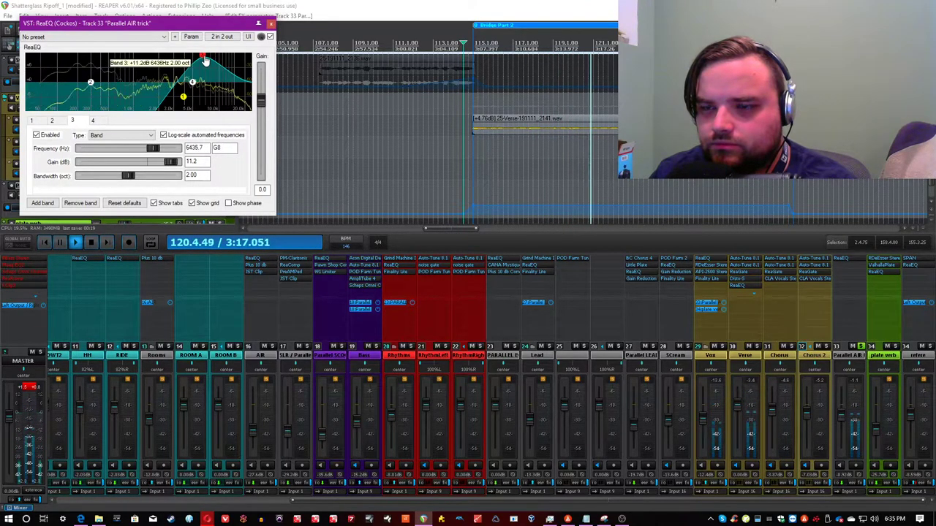
{"action": "left_click", "coordinate": [269, 24]}
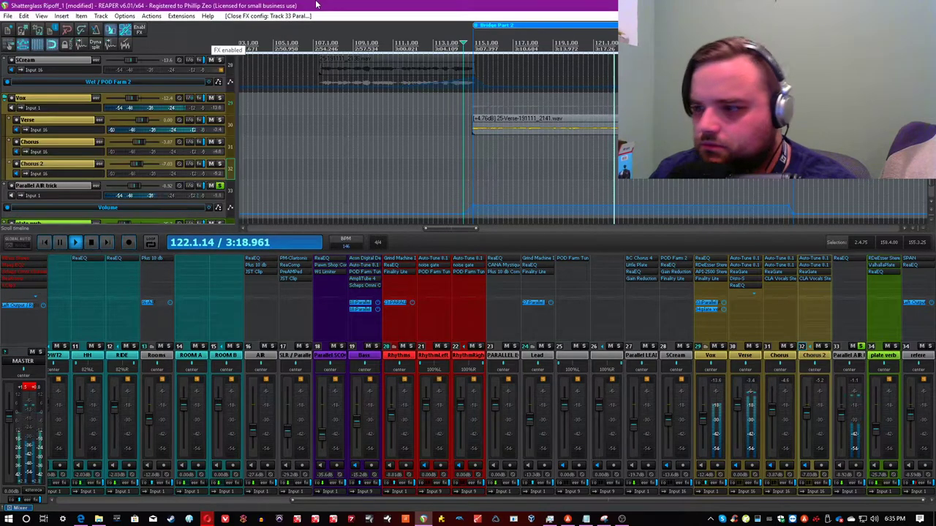
Step: Add Waves RDeEsser Stereo to Parallel AIR trick, set its range to -18.6 and restart playback
{"action": "double_click", "coordinate": [845, 282]}
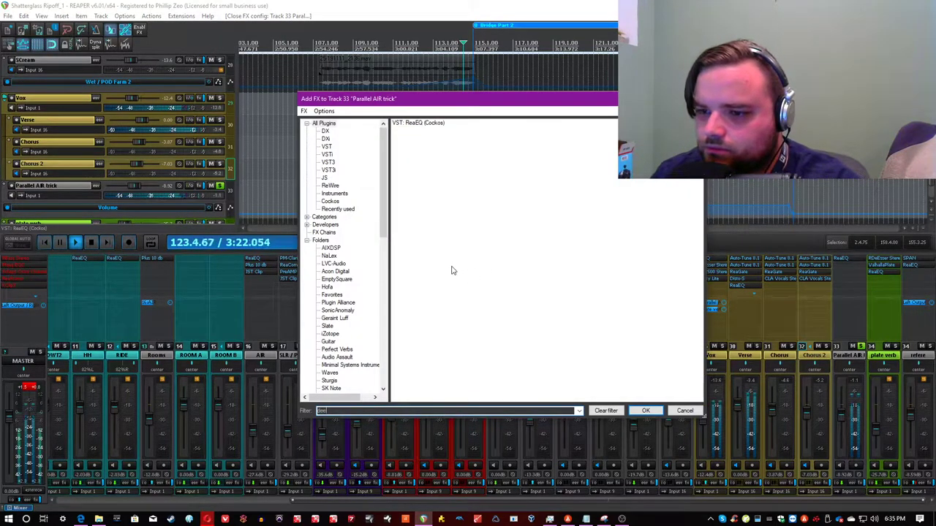
{"action": "type", "text": "dee"}
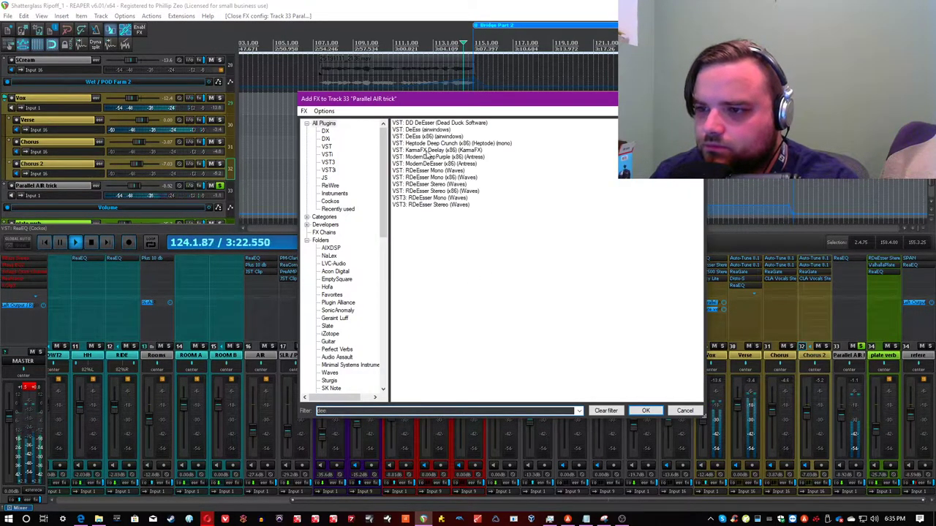
{"action": "double_click", "coordinate": [442, 184]}
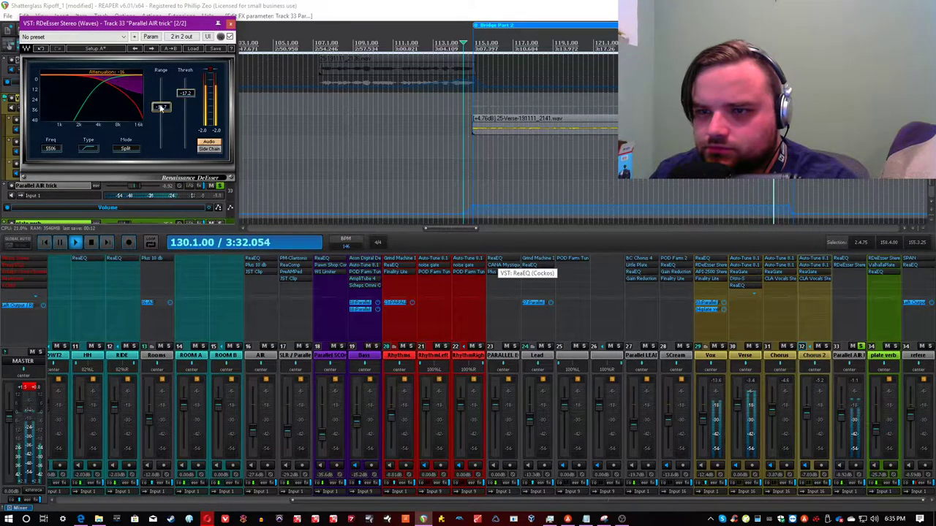
{"action": "left_click", "coordinate": [574, 5]}
{"action": "key", "text": "space"}
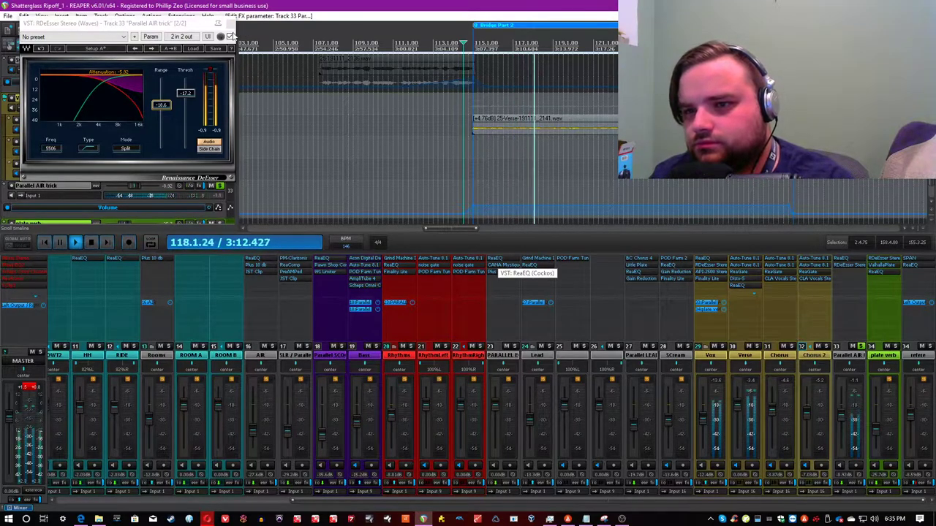
Step: Set RDeEsser's threshold to -19.8 and its frequency to 7260 Hz while auditioning Parallel AIR trick
{"action": "left_click_drag", "start_coordinate": [186, 93], "coordinate": [182, 107]}
{"action": "left_click", "coordinate": [305, 4]}
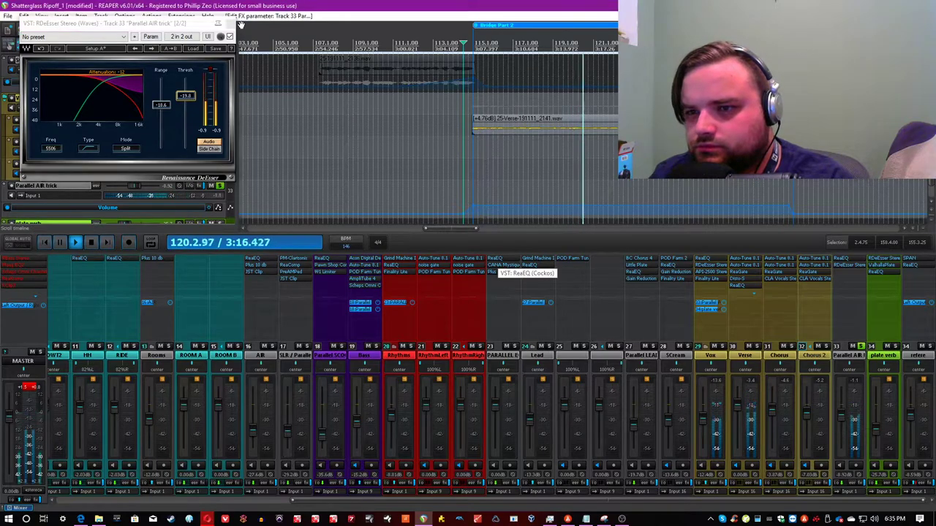
{"action": "left_click", "coordinate": [278, 6]}
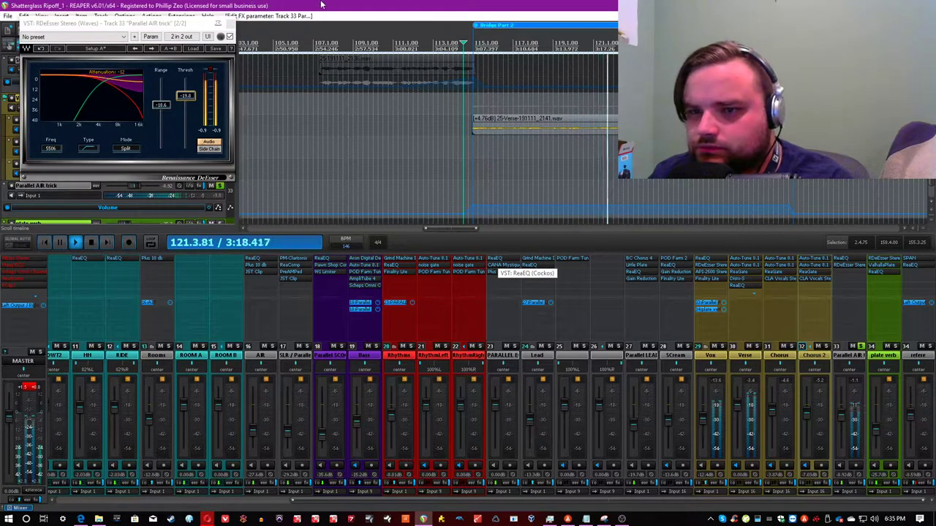
{"action": "left_click_drag", "start_coordinate": [51, 148], "coordinate": [51, 141]}
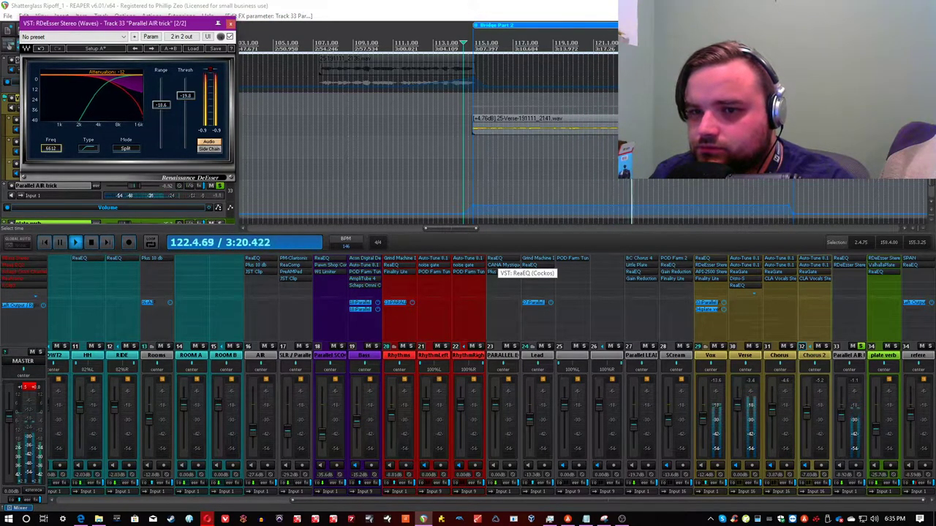
{"action": "left_click", "coordinate": [315, 5]}
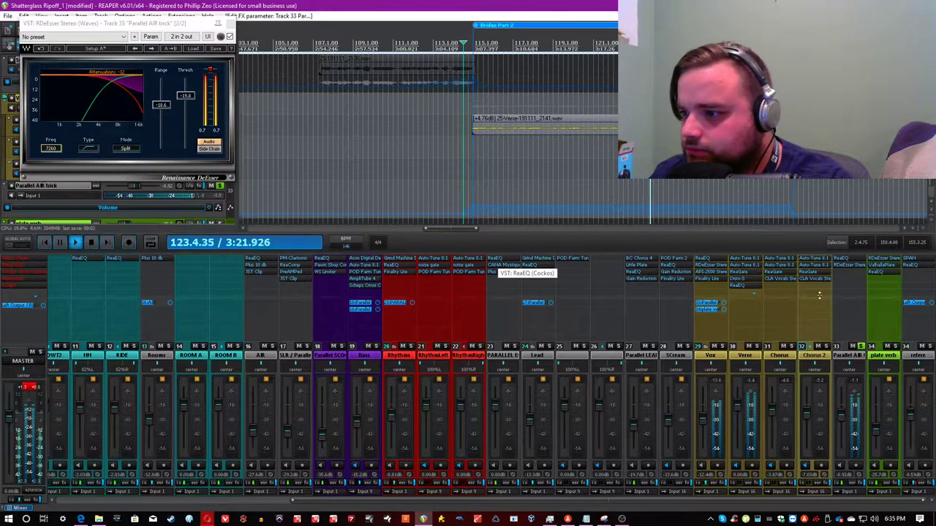
Step: Add the 64-bit-bridged SKnote Disto distortion plug-in to Parallel AIR trick and save the project
{"action": "left_click", "coordinate": [857, 279]}
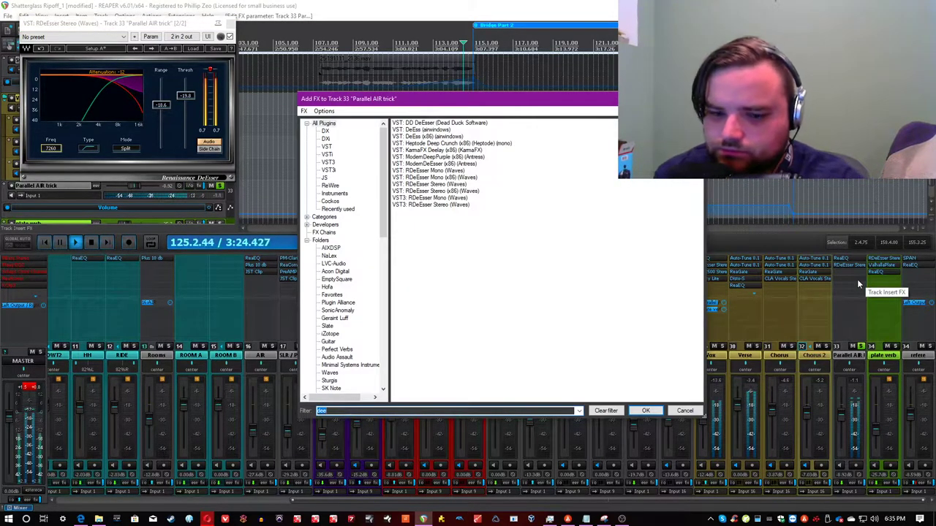
{"action": "type", "text": "et"}
{"action": "key", "text": "BackSpace"}
{"action": "key", "text": "BackSpace"}
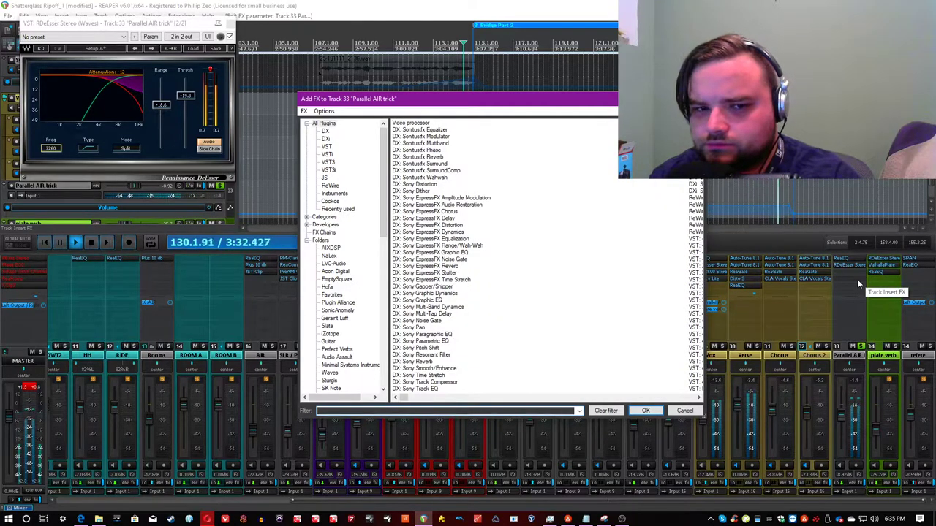
{"action": "type", "text": "1176"}
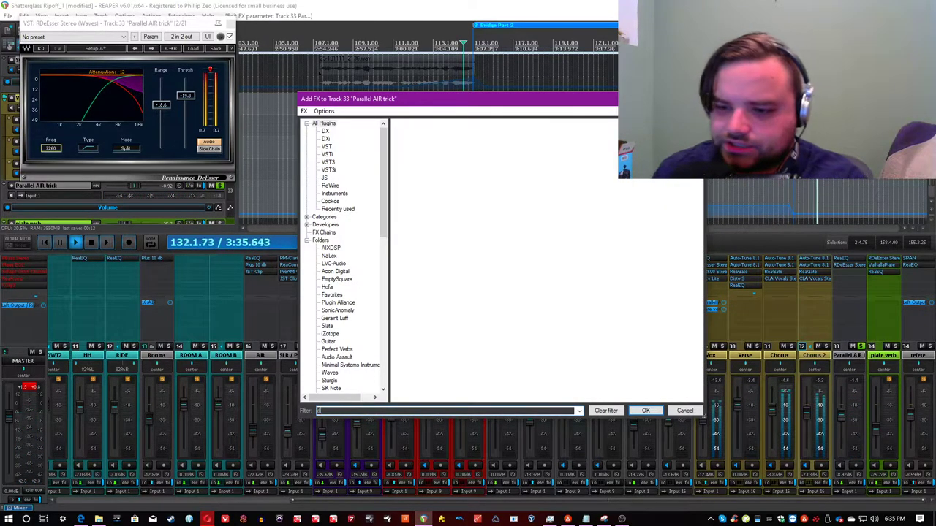
{"action": "type", "text": "dist"}
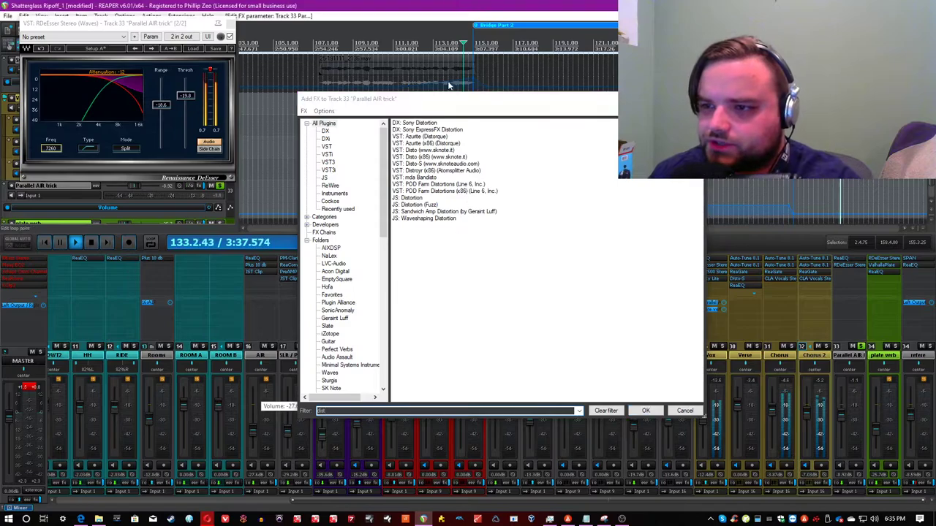
{"action": "key", "text": "space"}
{"action": "double_click", "coordinate": [444, 150]}
{"action": "left_click", "coordinate": [562, 3]}
{"action": "key", "text": "ctrl+s"}
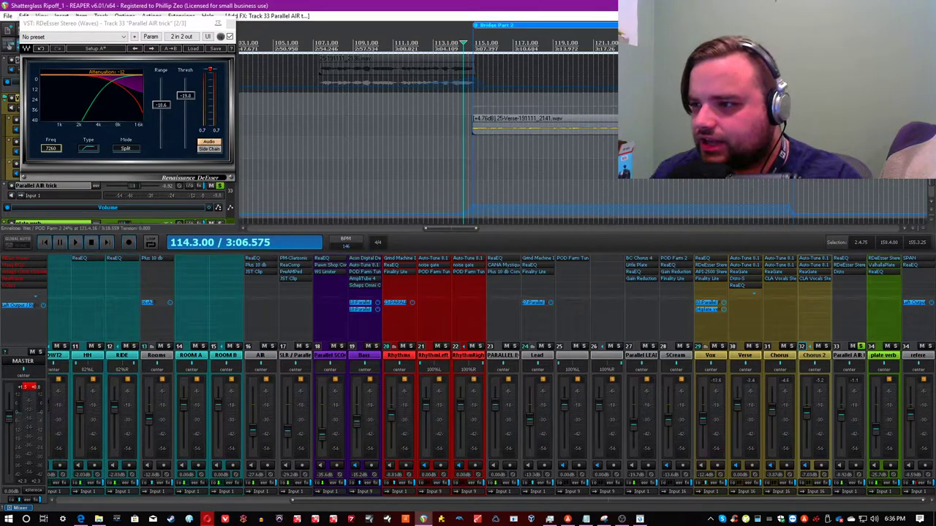
Step: Restart playback, adjust Disto's Hottitude, Warmth and volume by ear and leave the plug-in window
{"action": "key", "text": "space"}
{"action": "left_click", "coordinate": [640, 520]}
{"action": "left_click_drag", "start_coordinate": [167, 256], "coordinate": [184, 254]}
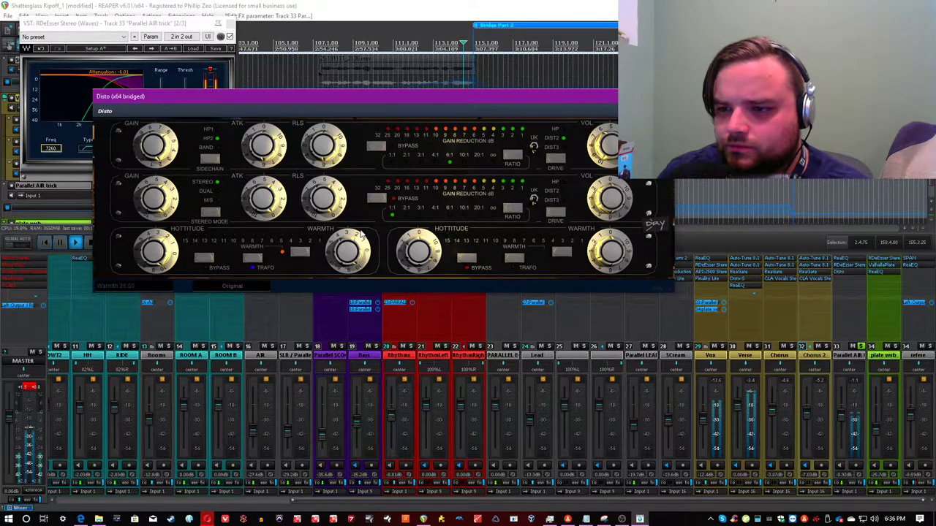
{"action": "left_click_drag", "start_coordinate": [361, 216], "coordinate": [344, 263]}
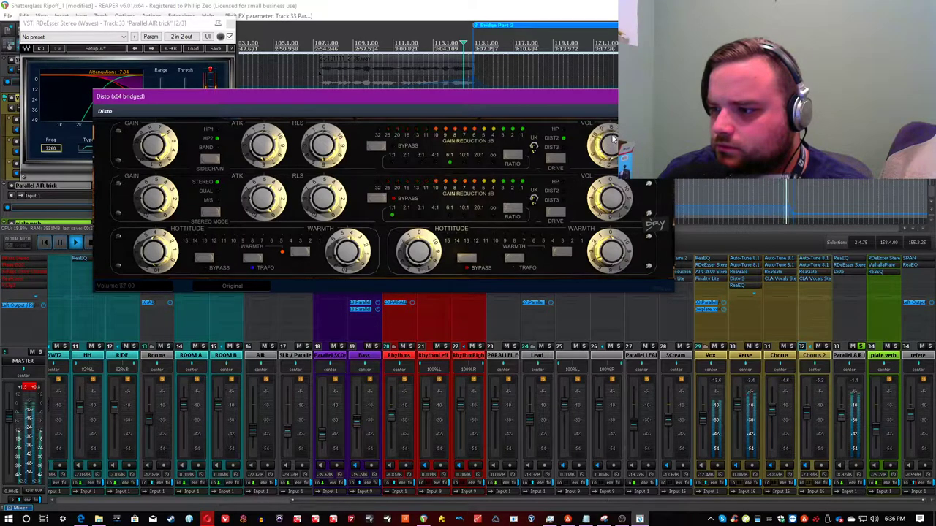
{"action": "left_click", "coordinate": [656, 192]}
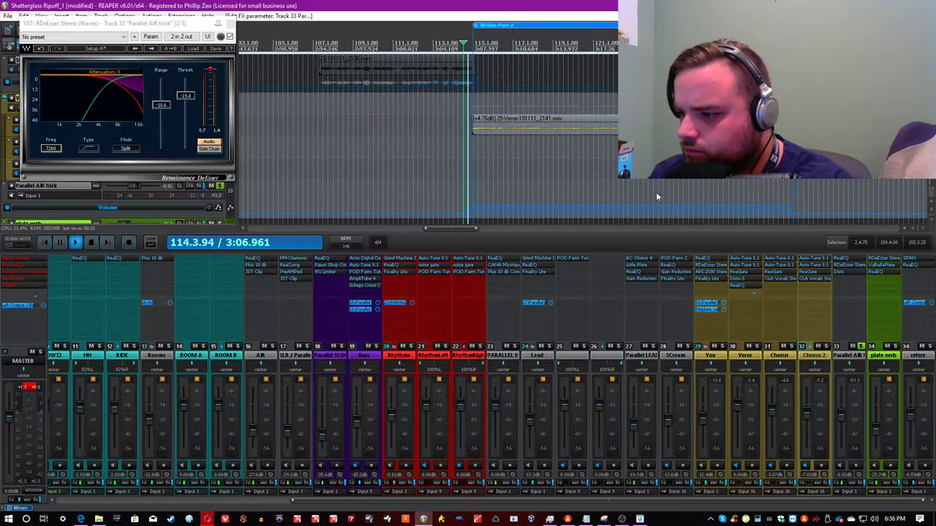
Step: Add W1 Limiter to Parallel AIR trick with a -0.9 dB threshold, 1.0 ms release and -0.8 dB ceiling, and close it
{"action": "left_click", "coordinate": [853, 285]}
{"action": "type", "text": "w1"}
{"action": "double_click", "coordinate": [421, 123]}
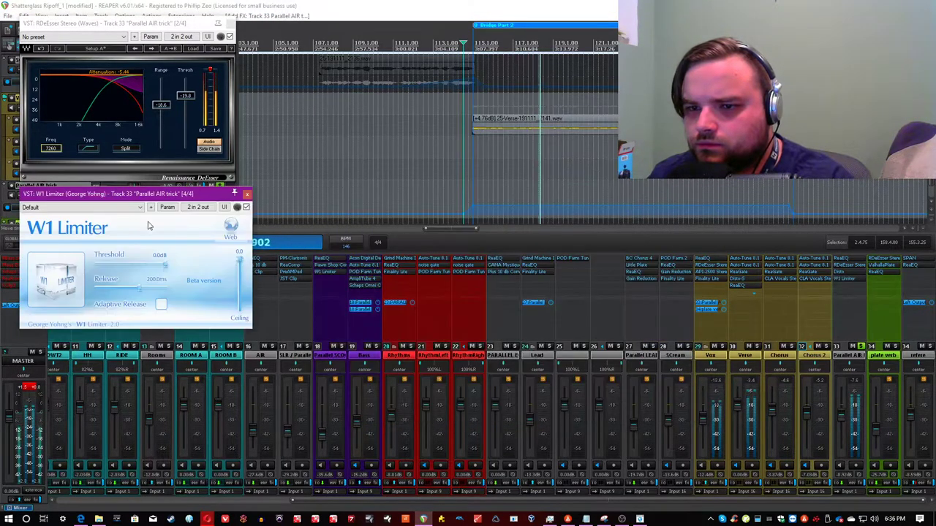
{"action": "left_click_drag", "start_coordinate": [166, 266], "coordinate": [96, 289]}
{"action": "left_click_drag", "start_coordinate": [239, 259], "coordinate": [239, 266]}
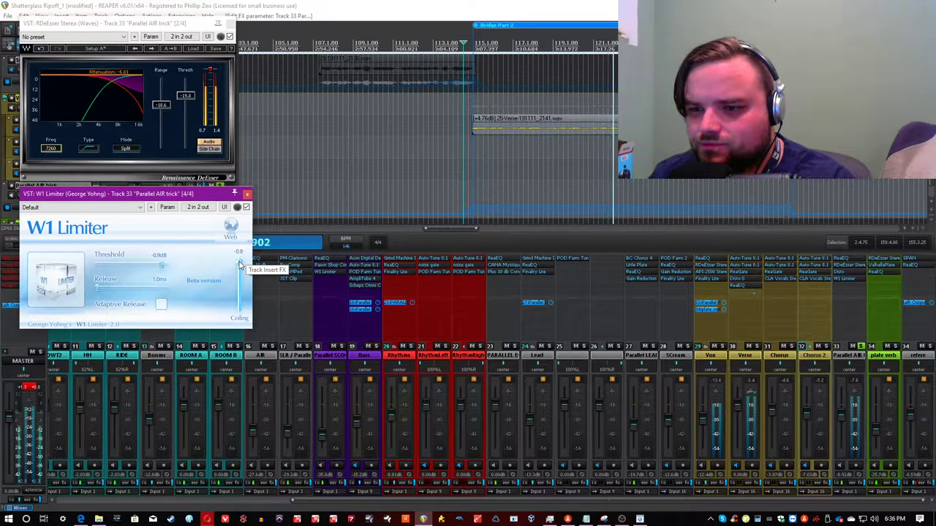
{"action": "left_click", "coordinate": [234, 194]}
{"action": "left_click", "coordinate": [247, 196]}
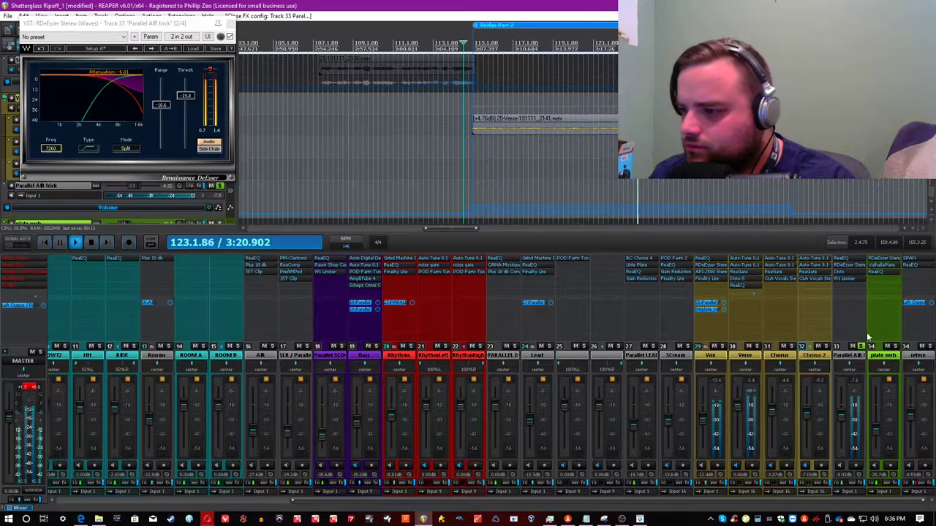
Step: Add a second ReaEQ to Parallel AIR trick, move band 4 to 14282.6 Hz and disable band 3
{"action": "double_click", "coordinate": [849, 282]}
{"action": "type", "text": "reaeq"}
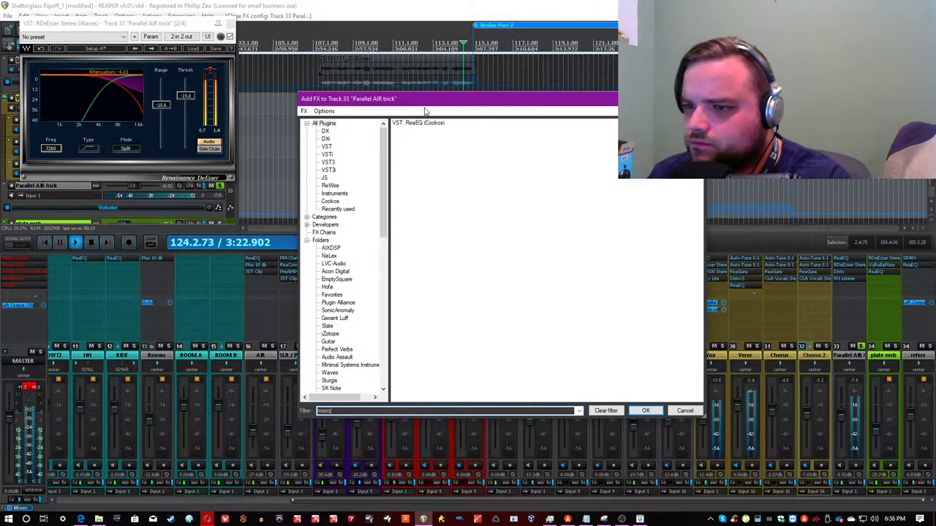
{"action": "double_click", "coordinate": [418, 124]}
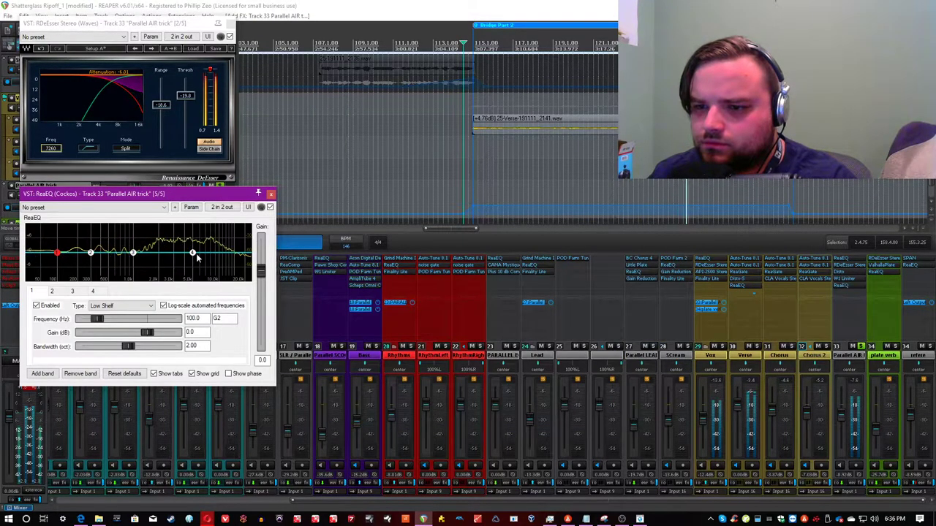
{"action": "left_click", "coordinate": [133, 253]}
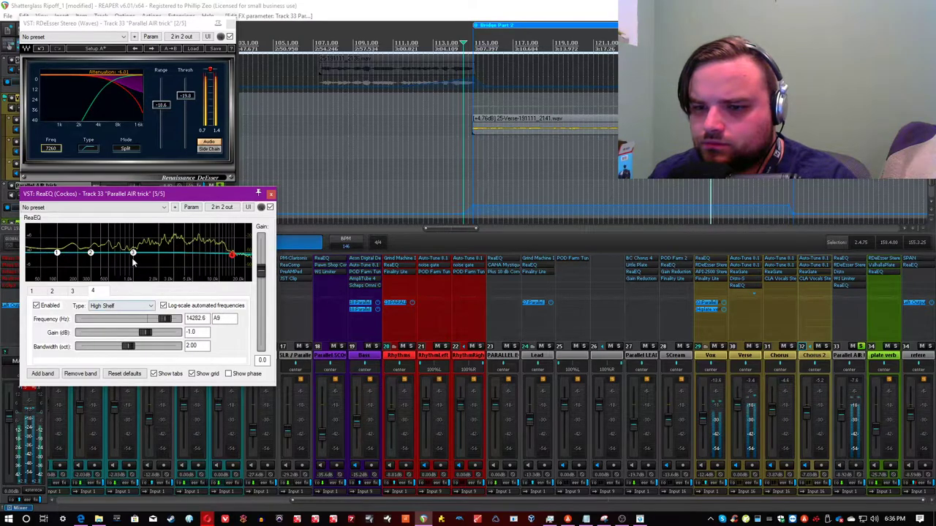
{"action": "left_click_drag", "start_coordinate": [135, 253], "coordinate": [223, 256]}
{"action": "double_click", "coordinate": [223, 256]}
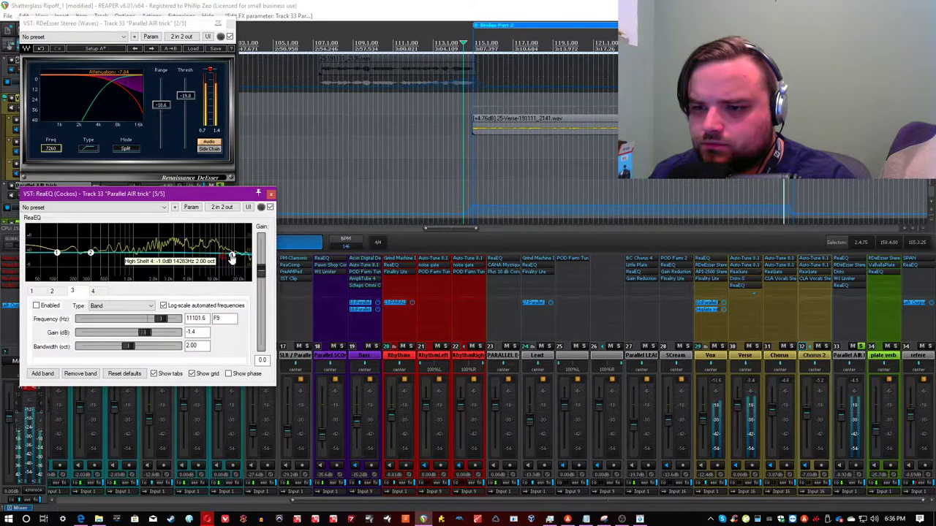
Step: Change the new ReaEQ's band 4 to a Low Pass at 16896.2 Hz and save the project
{"action": "left_click", "coordinate": [232, 255]}
{"action": "left_click", "coordinate": [121, 306]}
{"action": "left_click", "coordinate": [117, 333]}
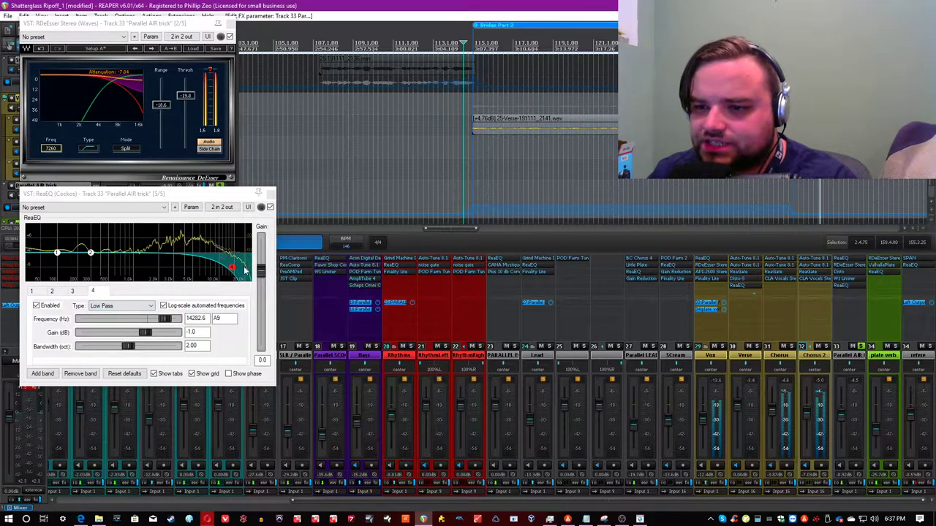
{"action": "left_click_drag", "start_coordinate": [229, 271], "coordinate": [238, 268]}
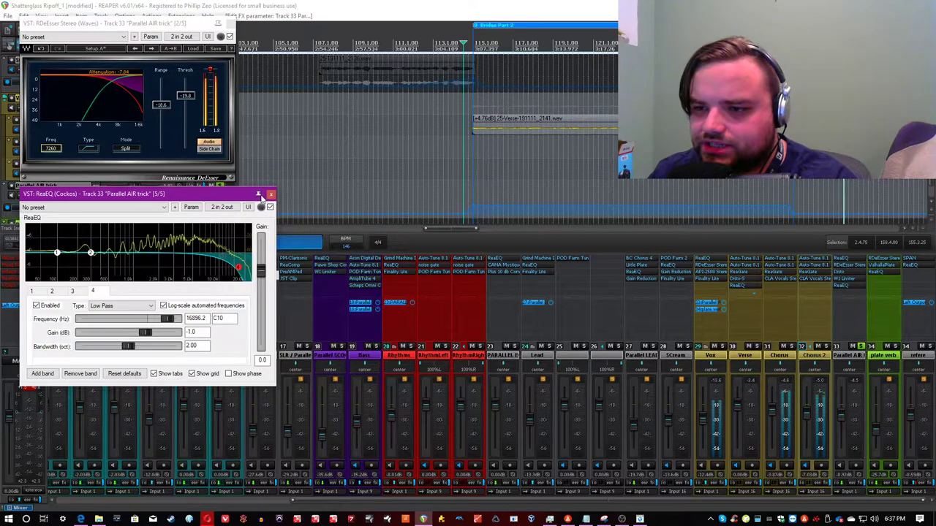
{"action": "key", "text": "ctrl+s"}
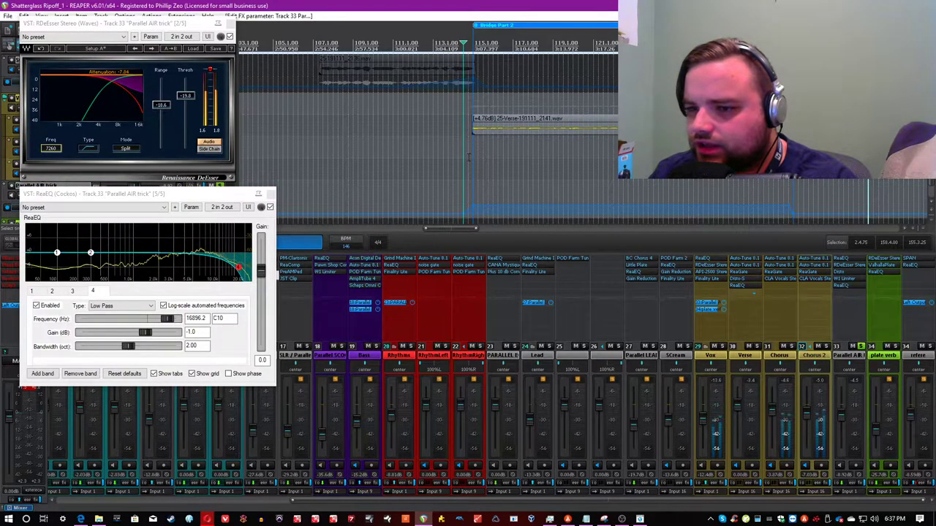
Step: Play from just before Bridge Part 2, unsolo Parallel AIR trick and lower its volume to about -30.1 dB
{"action": "left_click", "coordinate": [468, 147]}
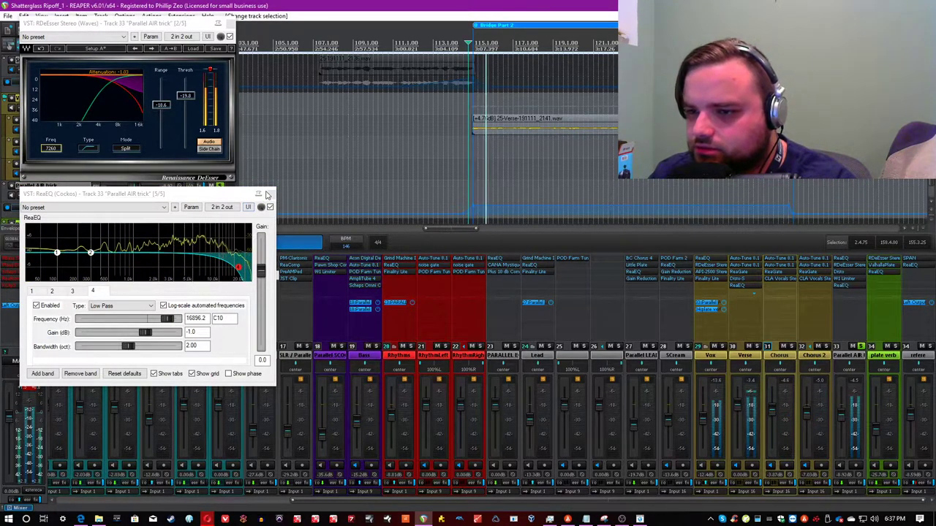
{"action": "left_click", "coordinate": [270, 208]}
{"action": "left_click_drag", "start_coordinate": [852, 416], "coordinate": [850, 443]}
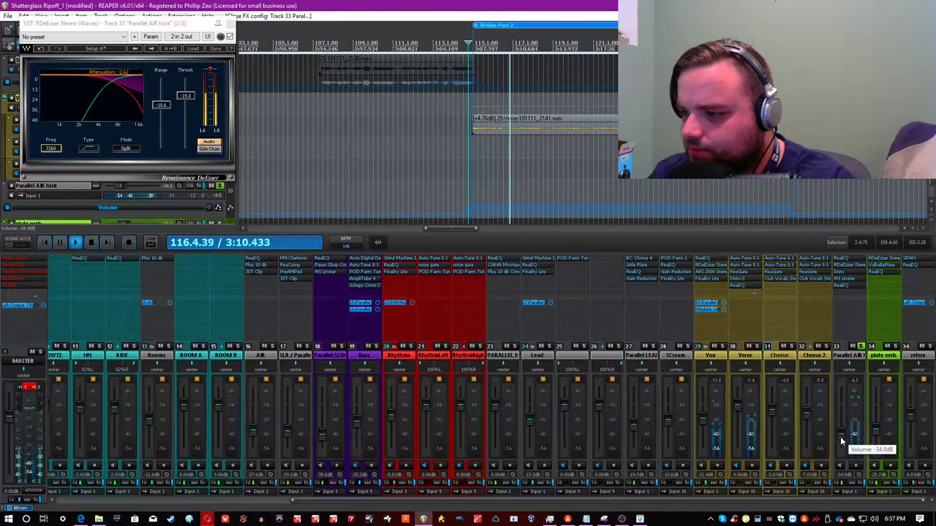
{"action": "left_click", "coordinate": [862, 348]}
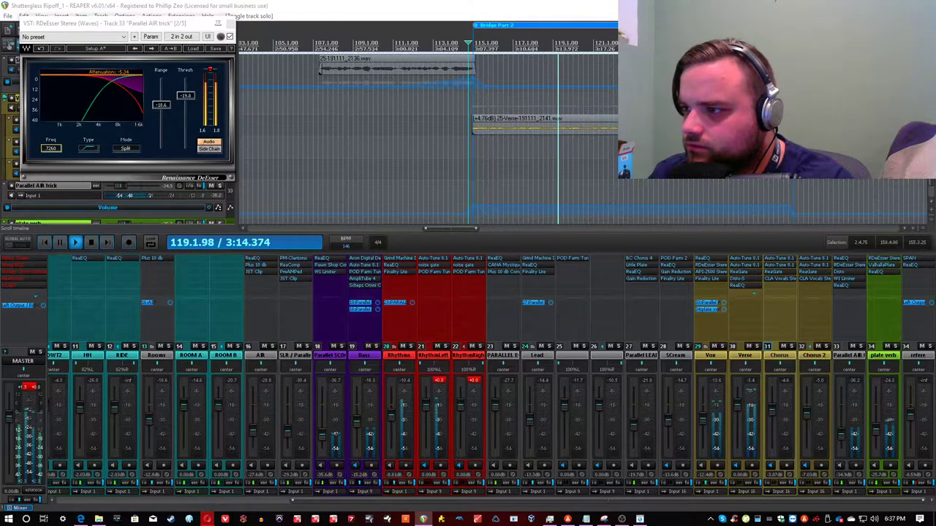
{"action": "left_click_drag", "start_coordinate": [839, 435], "coordinate": [840, 429]}
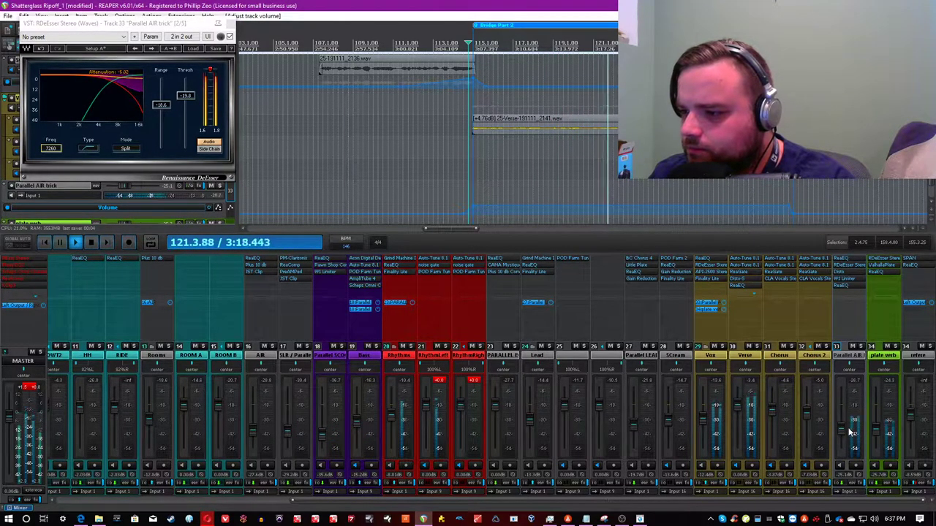
{"action": "left_click_drag", "start_coordinate": [842, 433], "coordinate": [842, 436]}
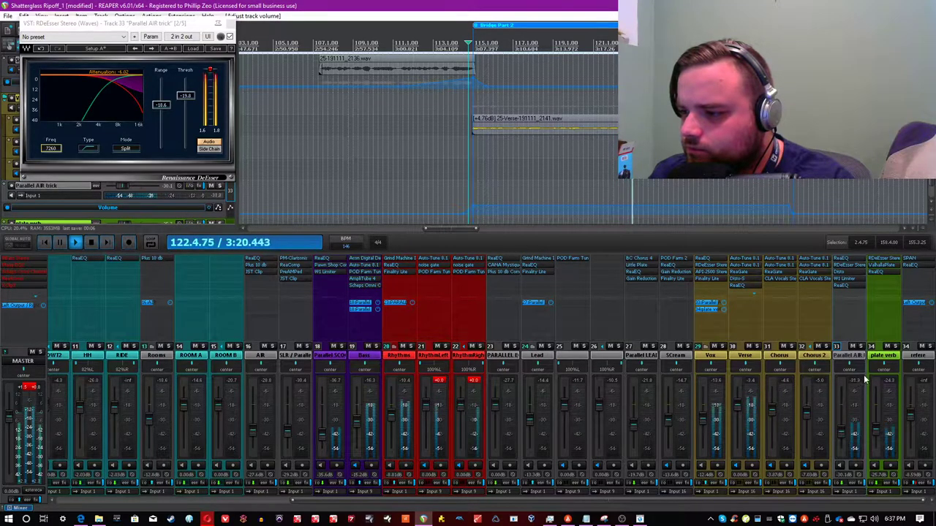
Step: Compare the mix with Parallel AIR trick muted and unmuted, close RDeEsser and save the project
{"action": "left_click", "coordinate": [854, 346]}
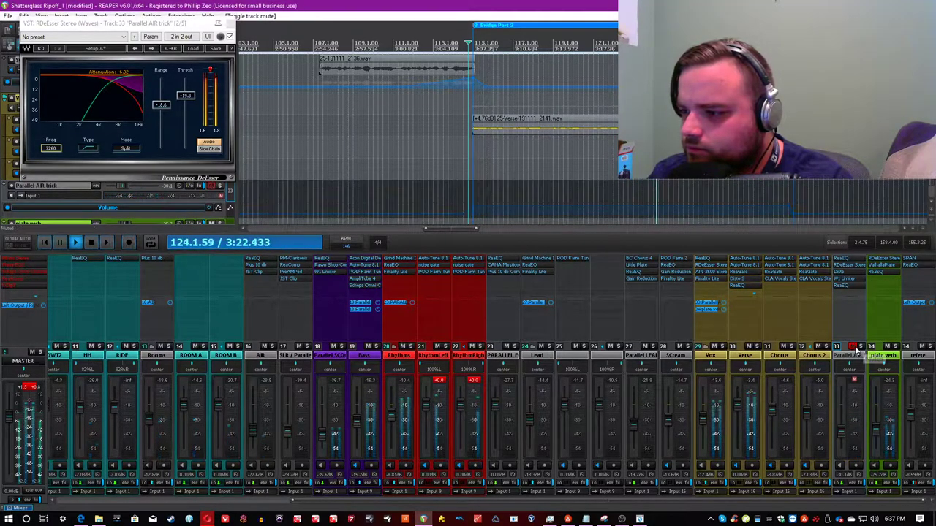
{"action": "left_click", "coordinate": [856, 349]}
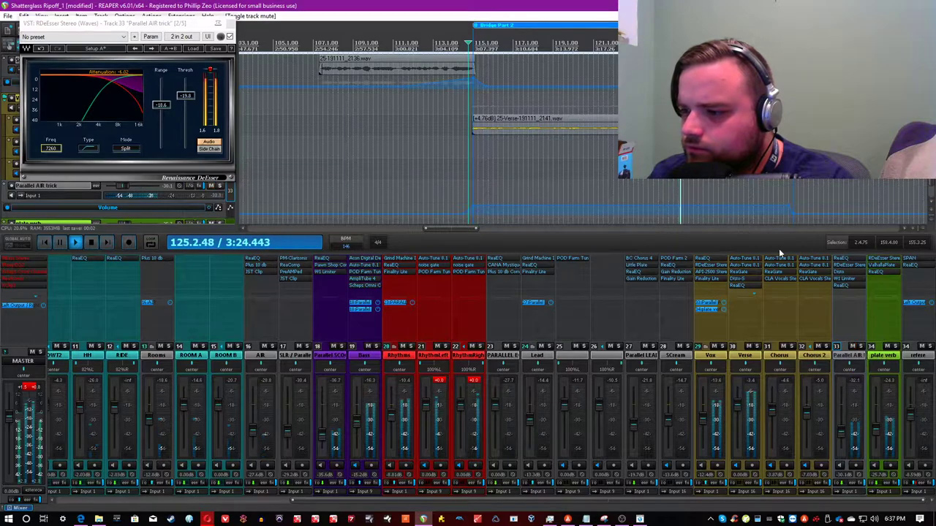
{"action": "left_click", "coordinate": [230, 24]}
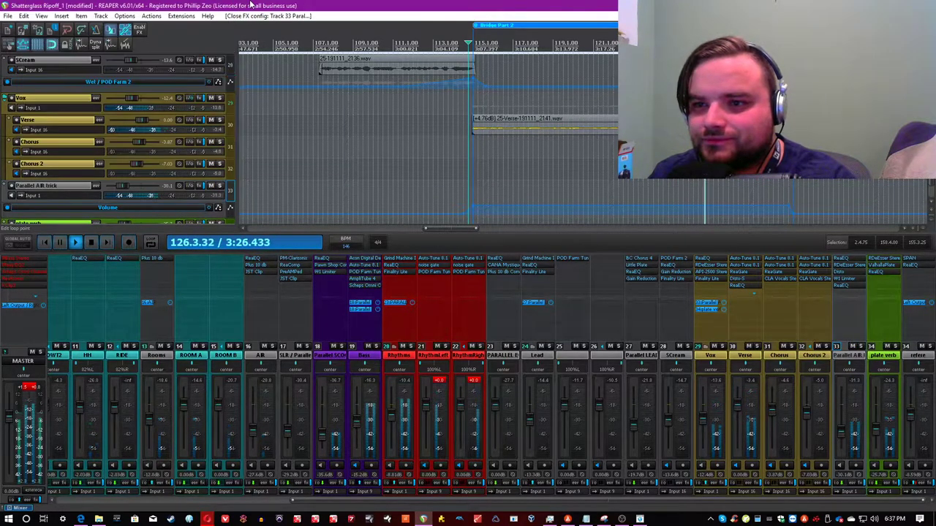
{"action": "key", "text": "ctrl+s"}
Step: Raise Parallel AIR trick's volume to -25.2 dB, stop playback and reset the peak meters
{"action": "left_click_drag", "start_coordinate": [842, 434], "coordinate": [841, 432]}
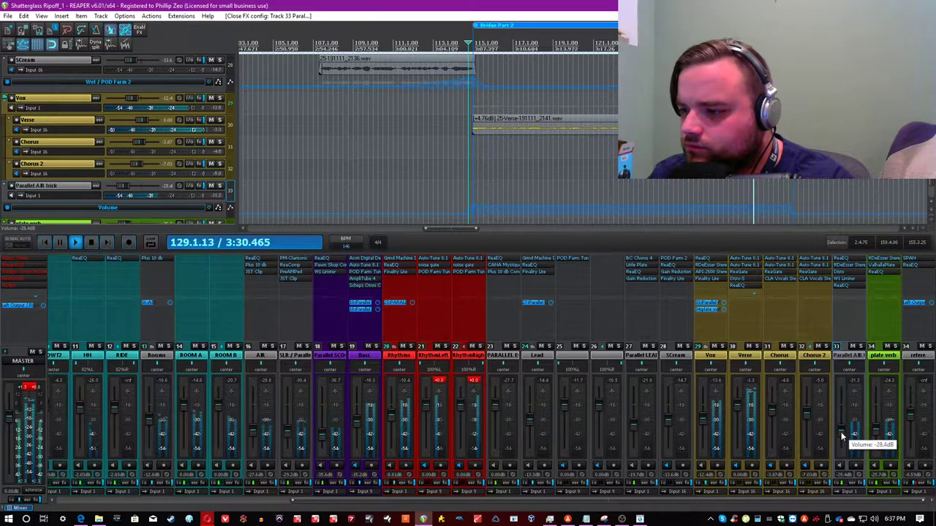
{"action": "scroll", "coordinate": [841, 432], "scroll_direction": "up", "scroll_amount": 4}
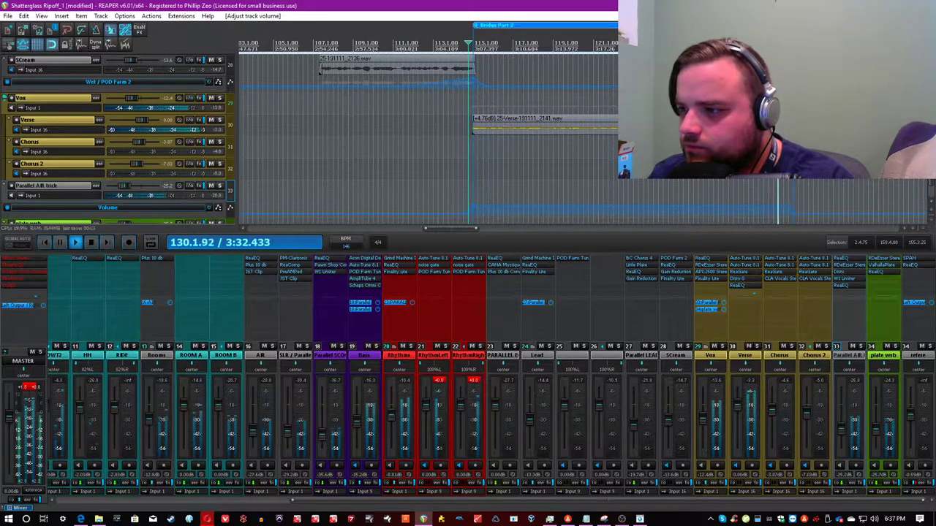
{"action": "scroll", "coordinate": [629, 37], "scroll_direction": "down", "scroll_amount": 3}
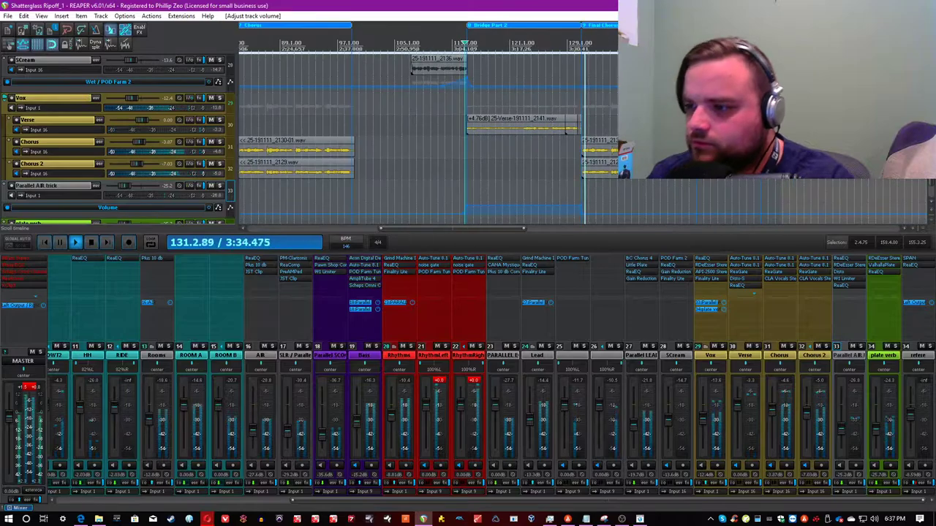
{"action": "key", "text": "space"}
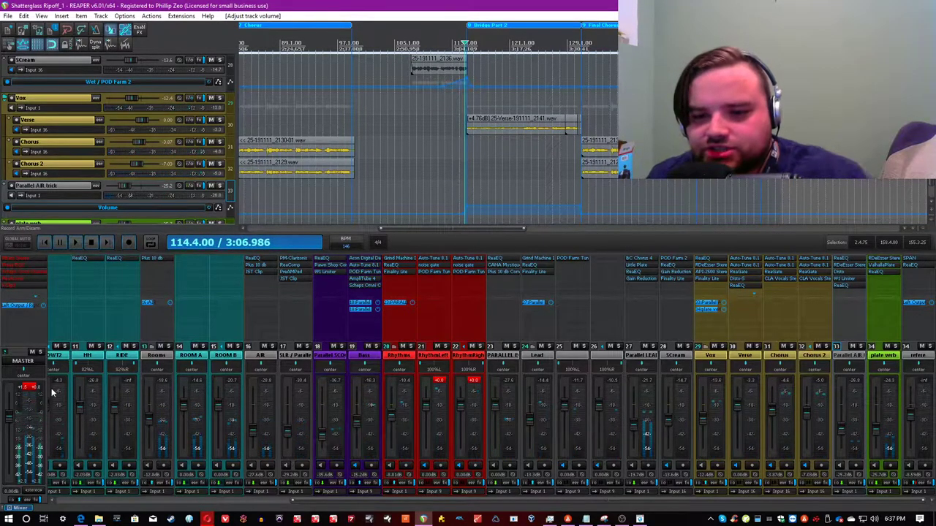
{"action": "left_click", "coordinate": [31, 387]}
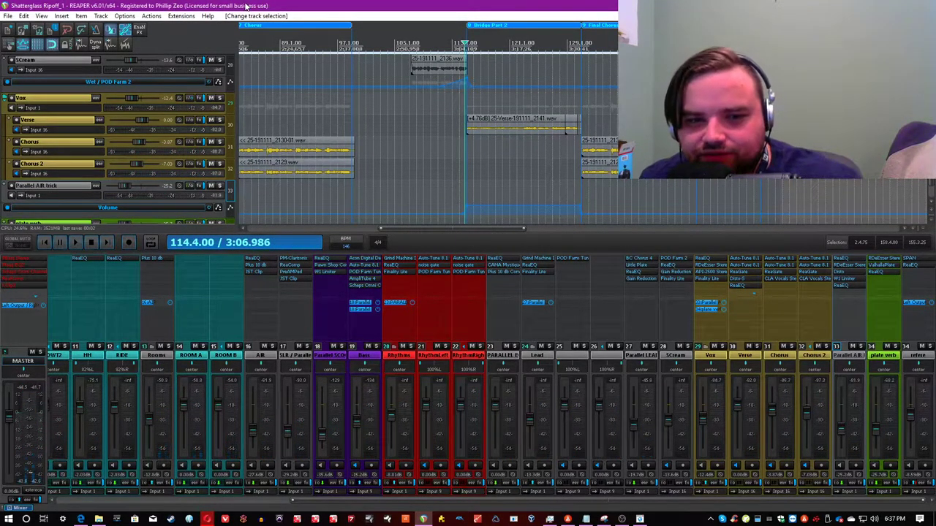